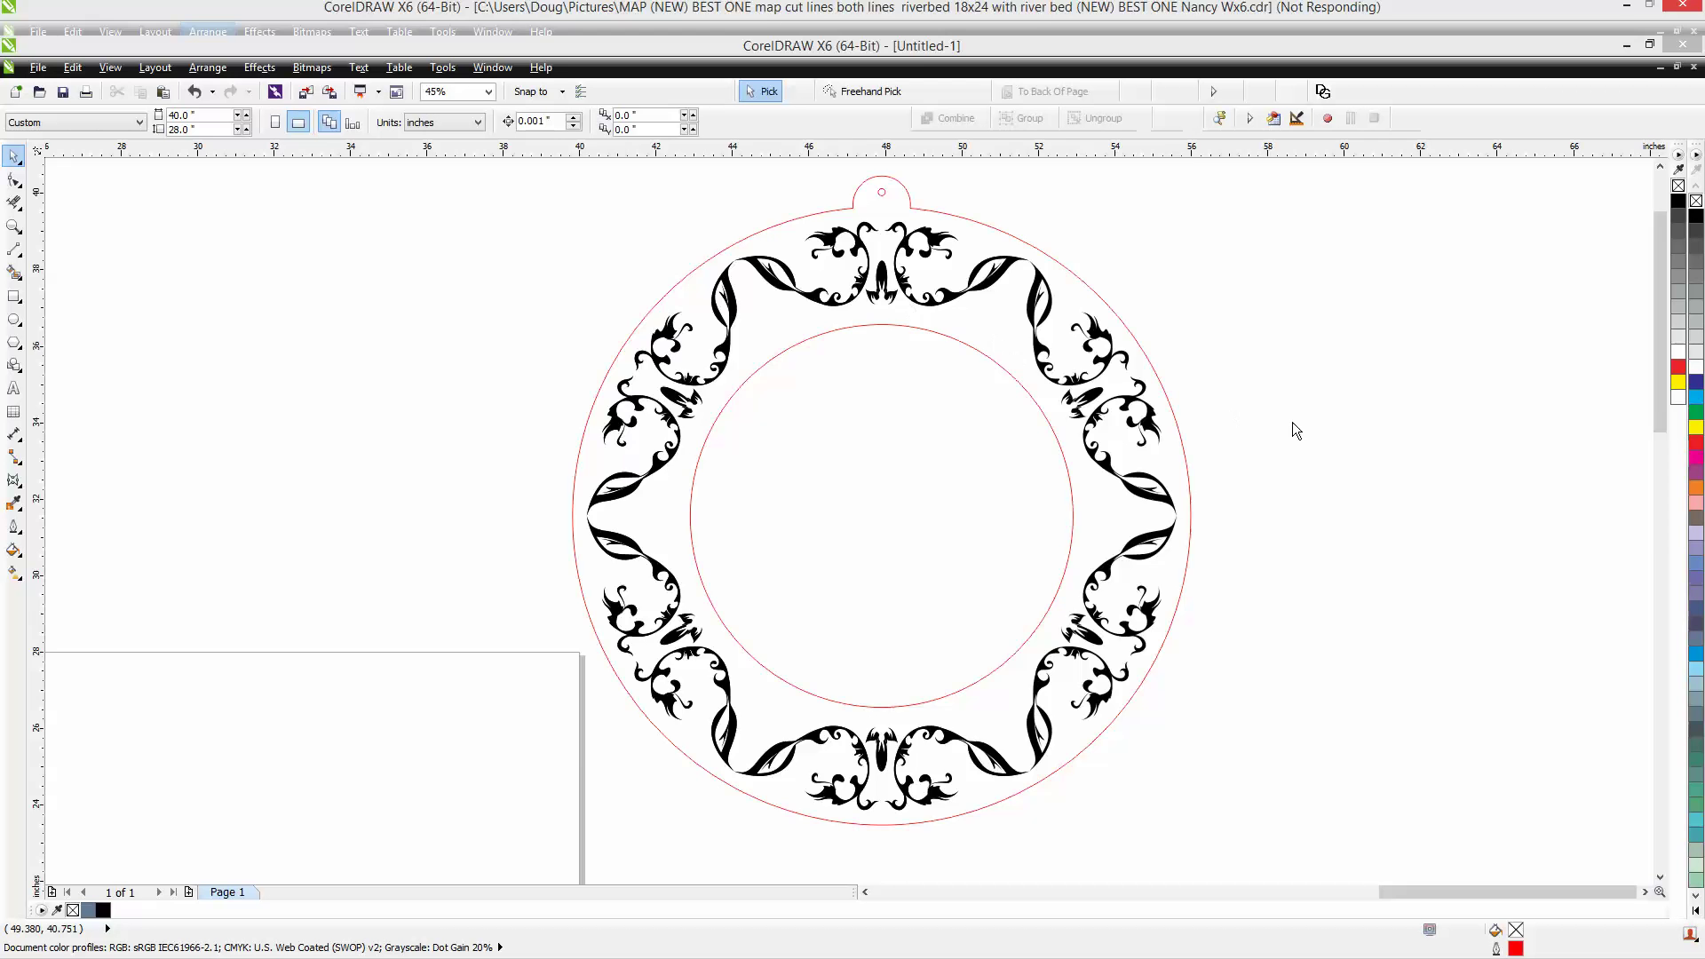
- Group all pieces of the small ornament below the page and move the group onto the upper part of the page
scroll(1292, 423, "down", 3)
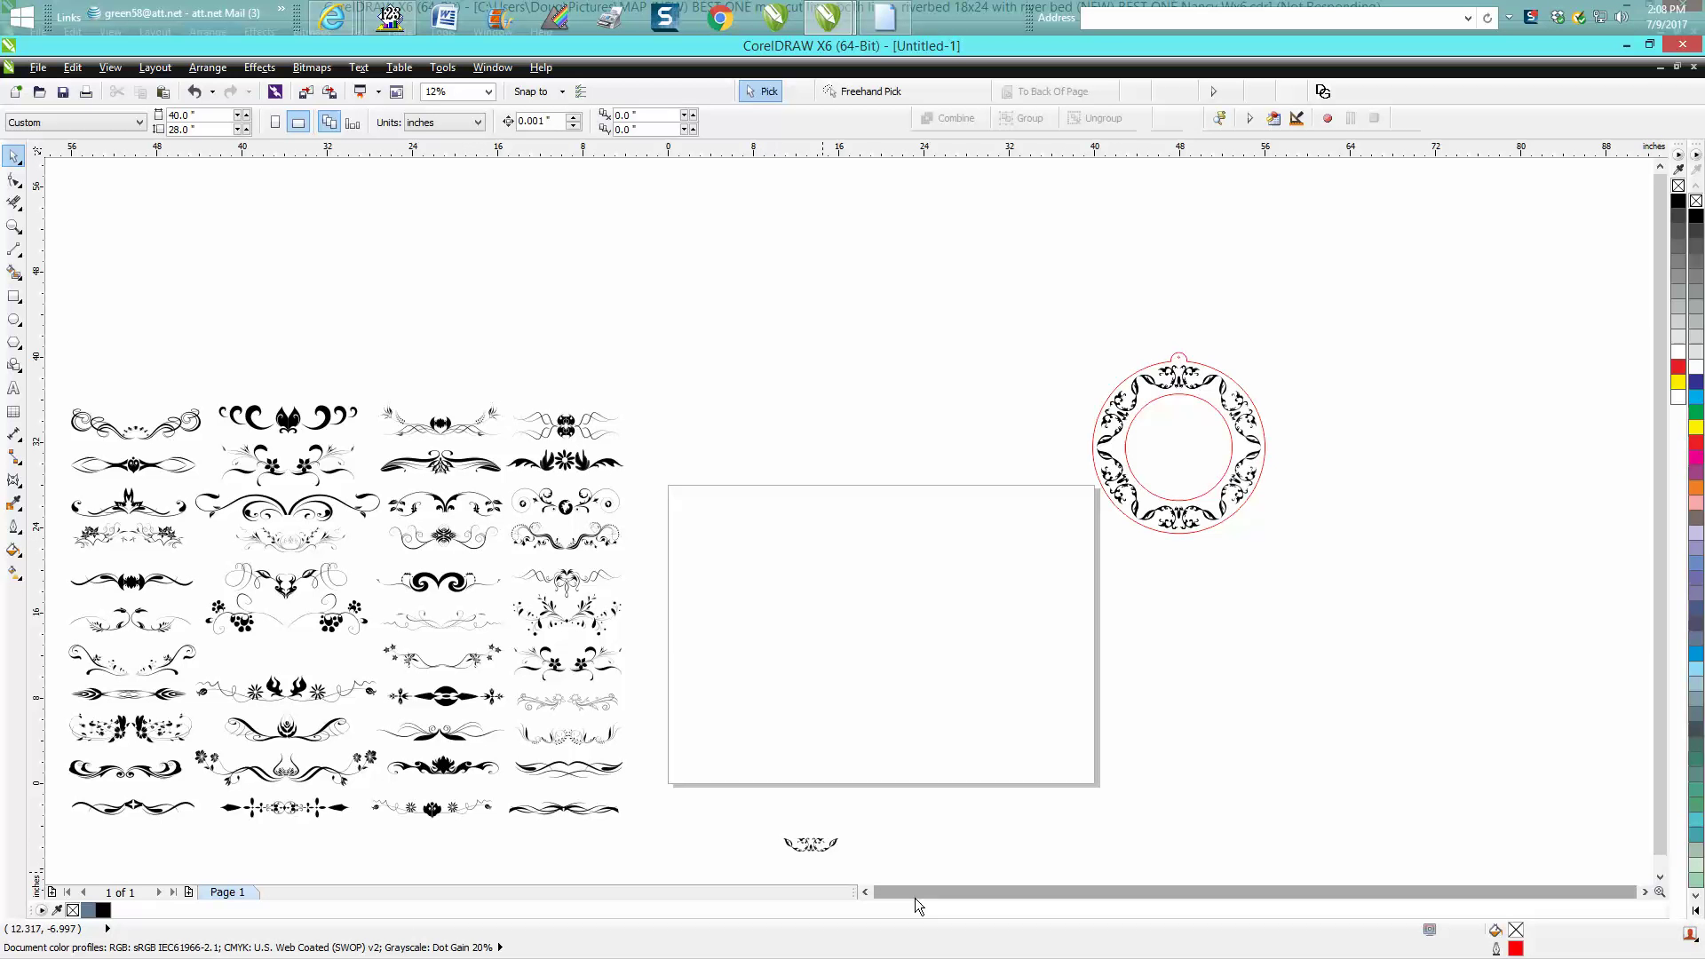
left_click(13, 226)
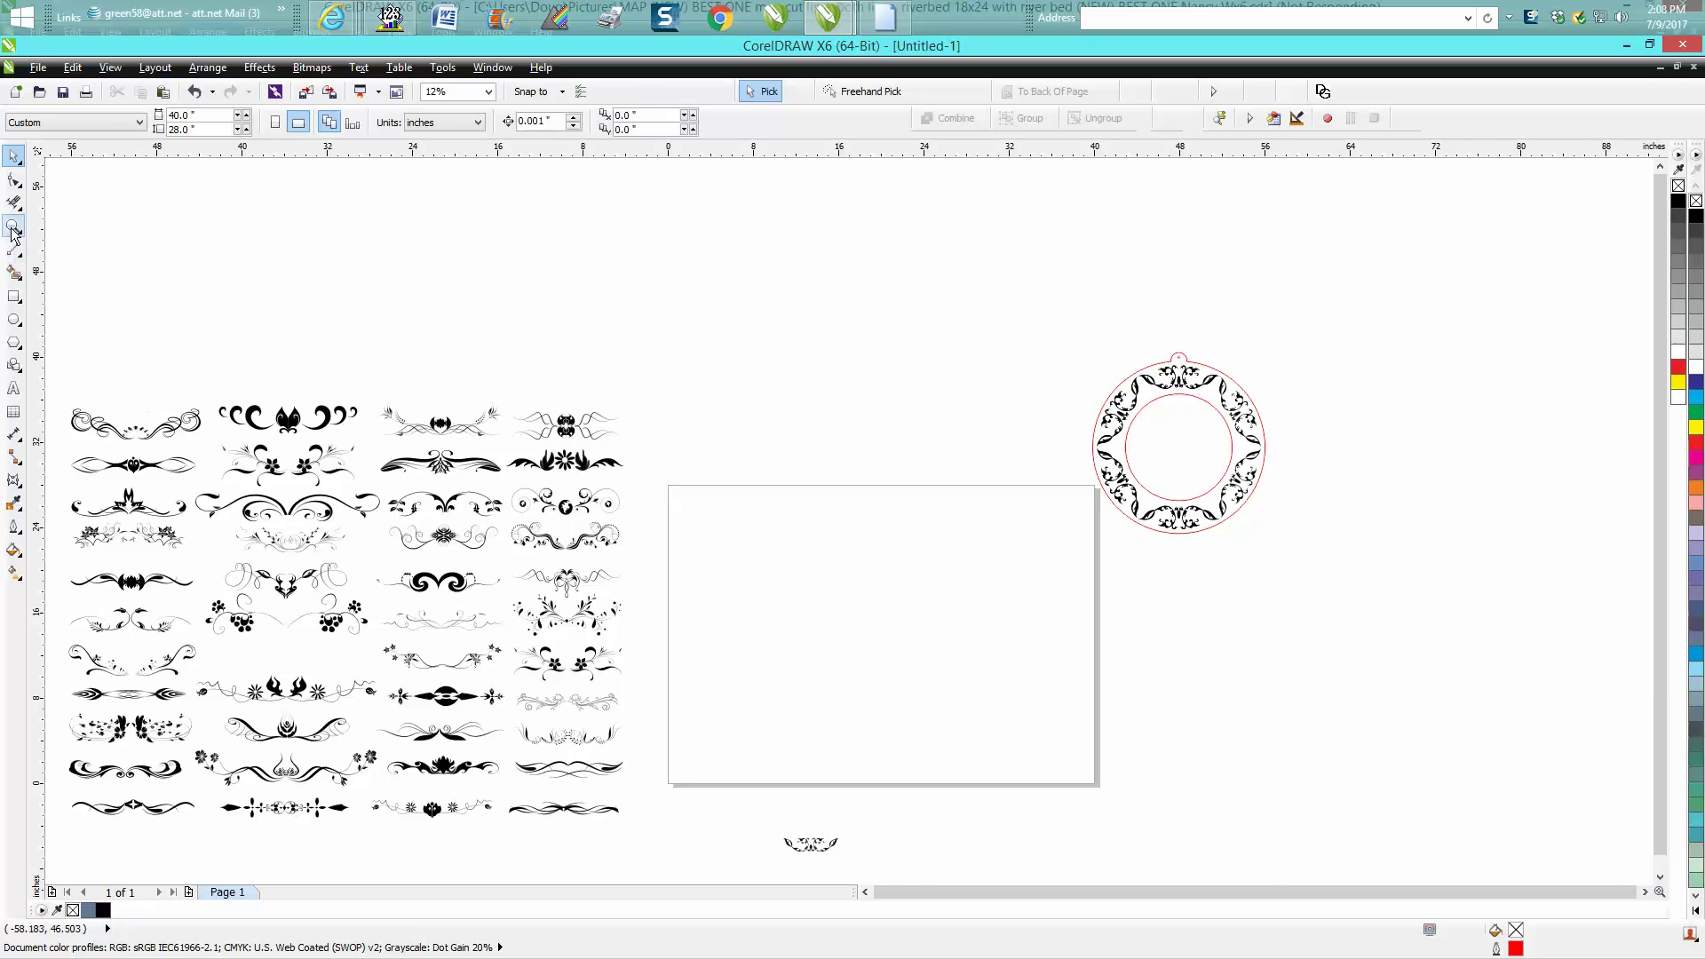
left_click_drag(740, 785, 917, 865)
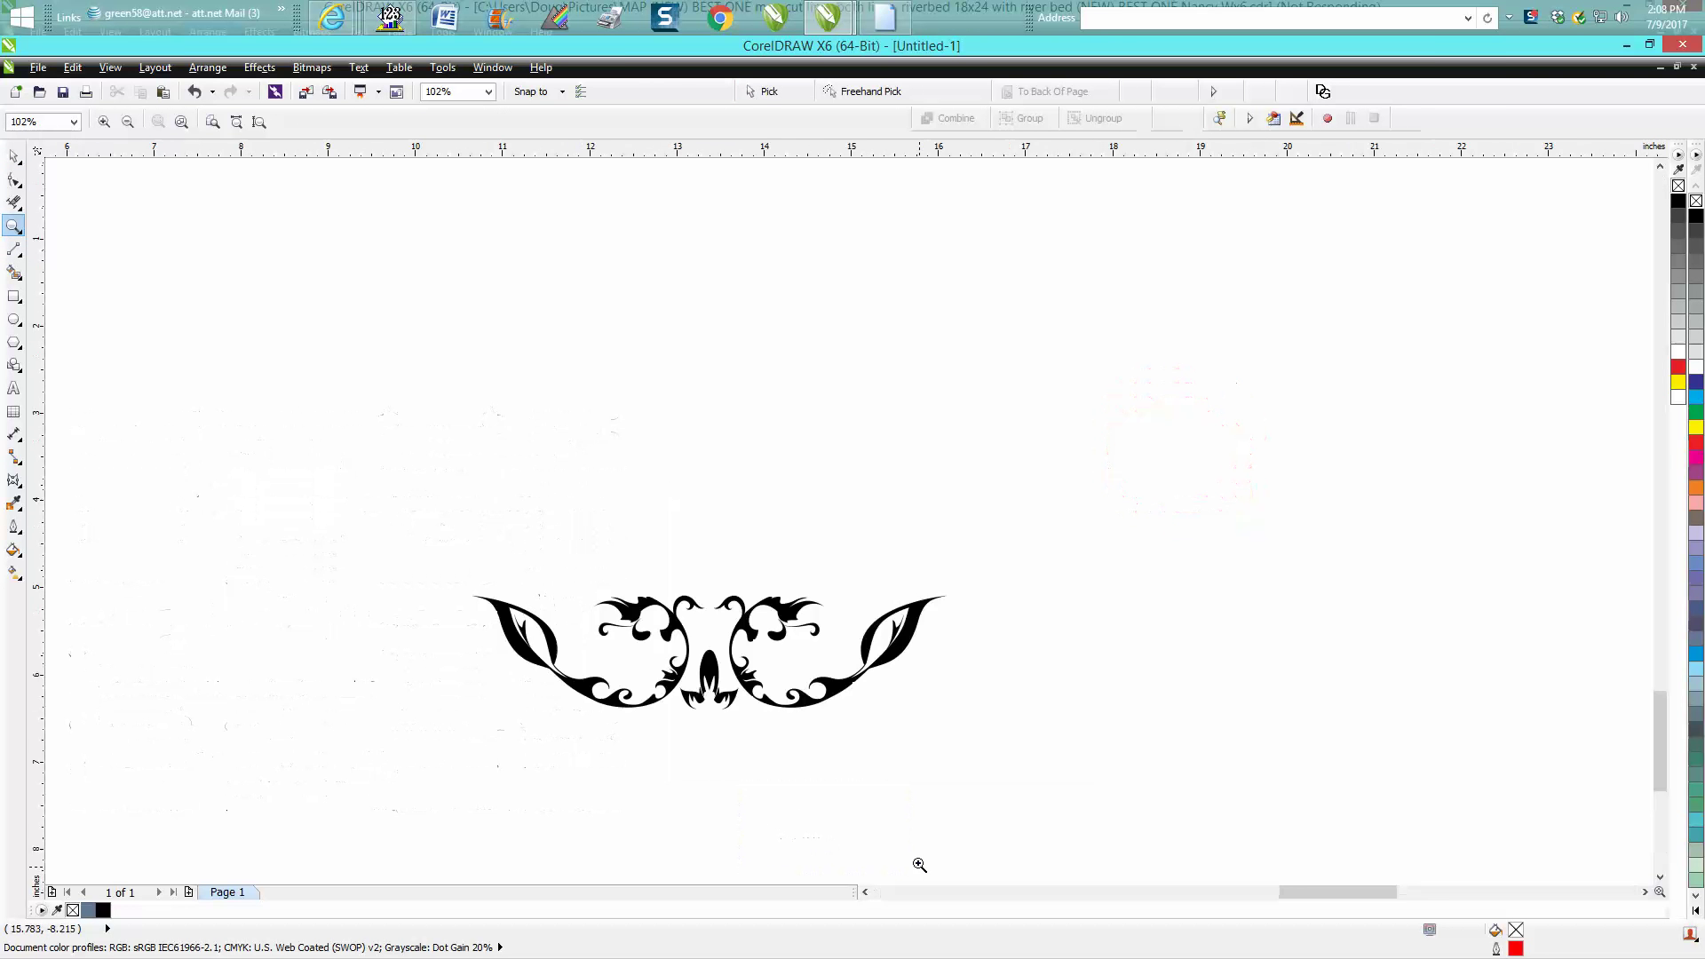
scroll(856, 807, "down", 4)
scroll(439, 505, "down", 2)
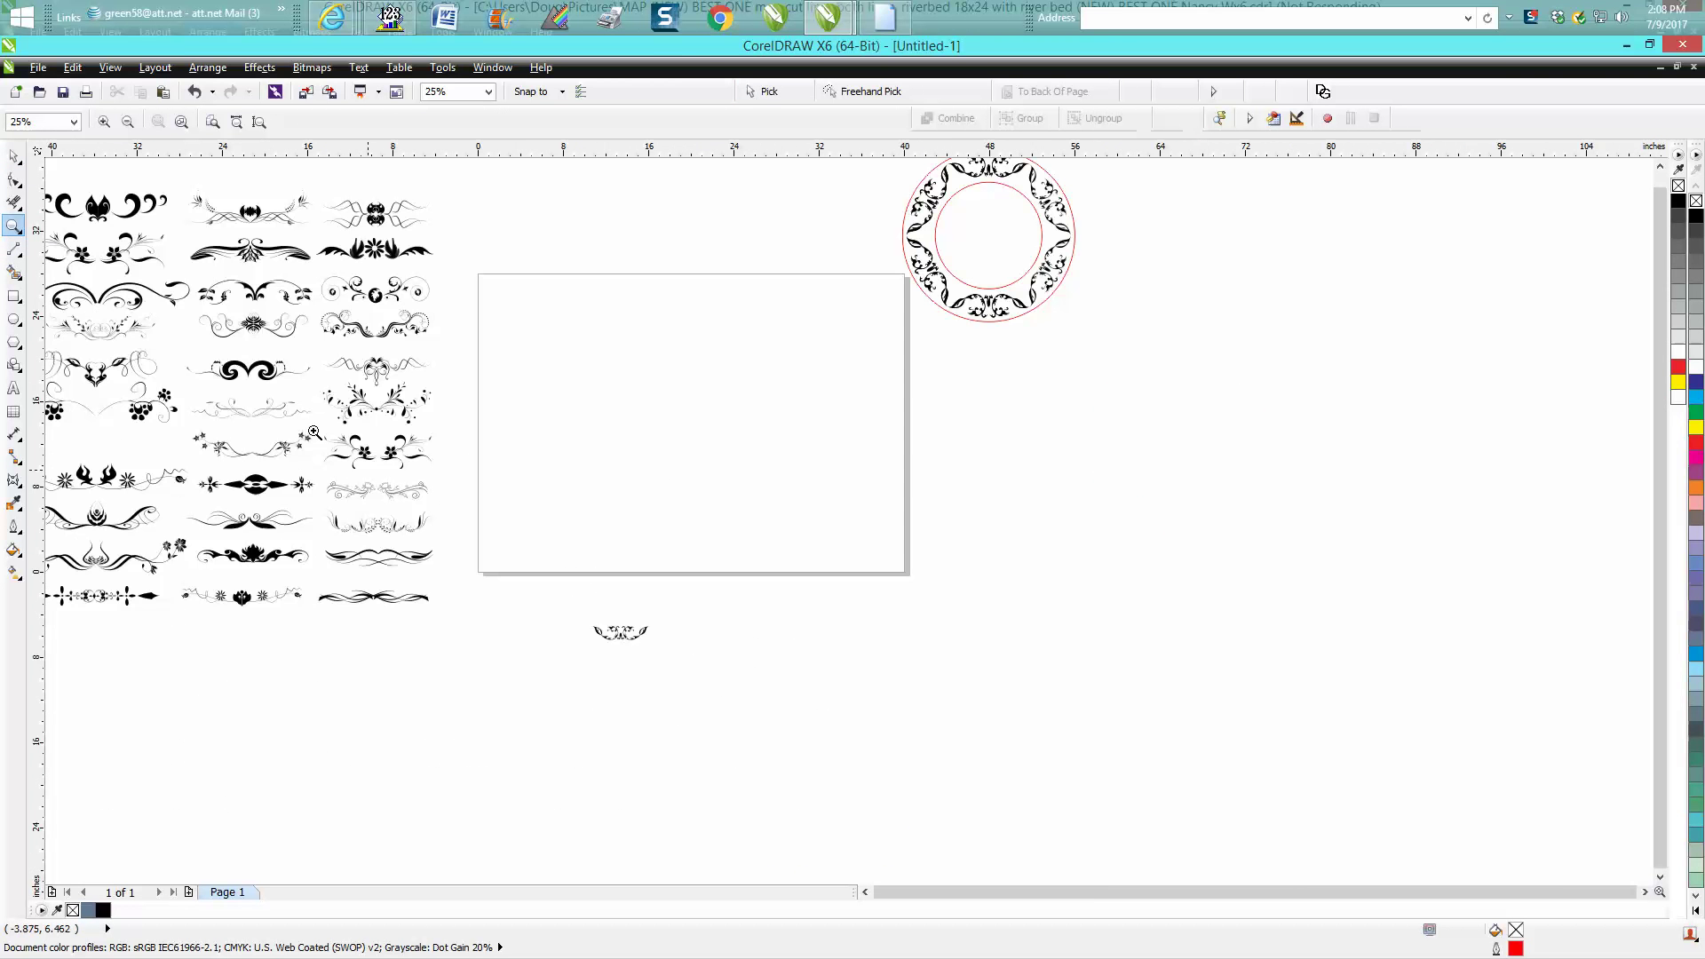
left_click(14, 157)
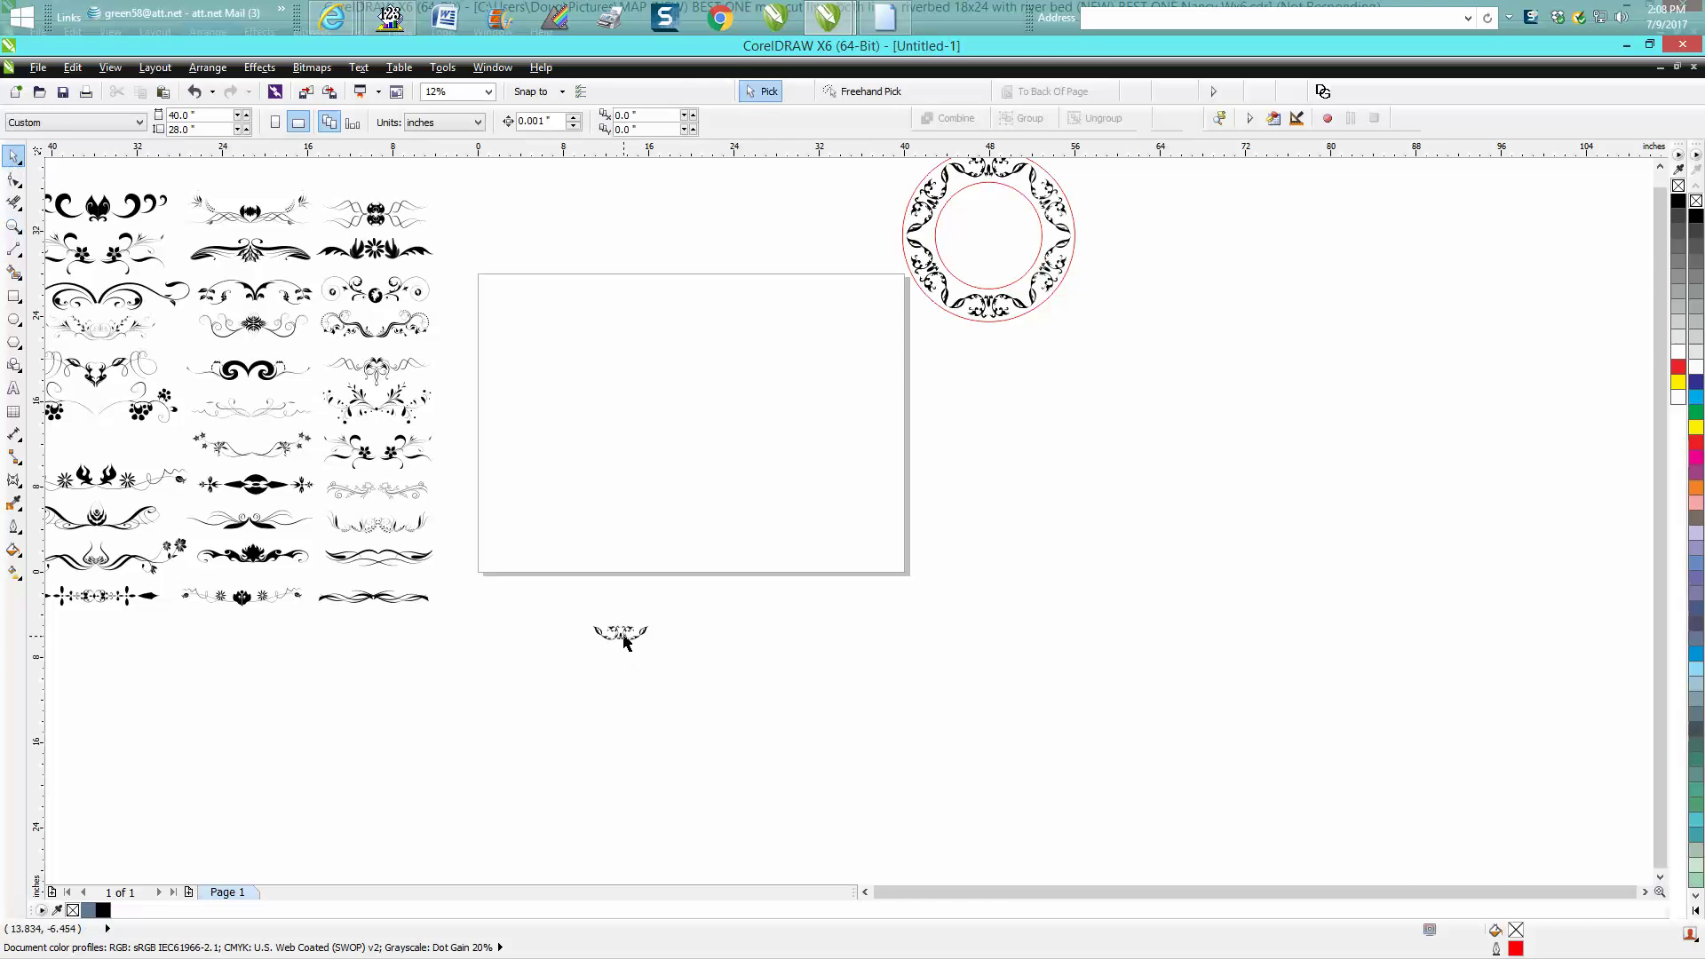
left_click(625, 641)
left_click_drag(582, 611, 696, 670)
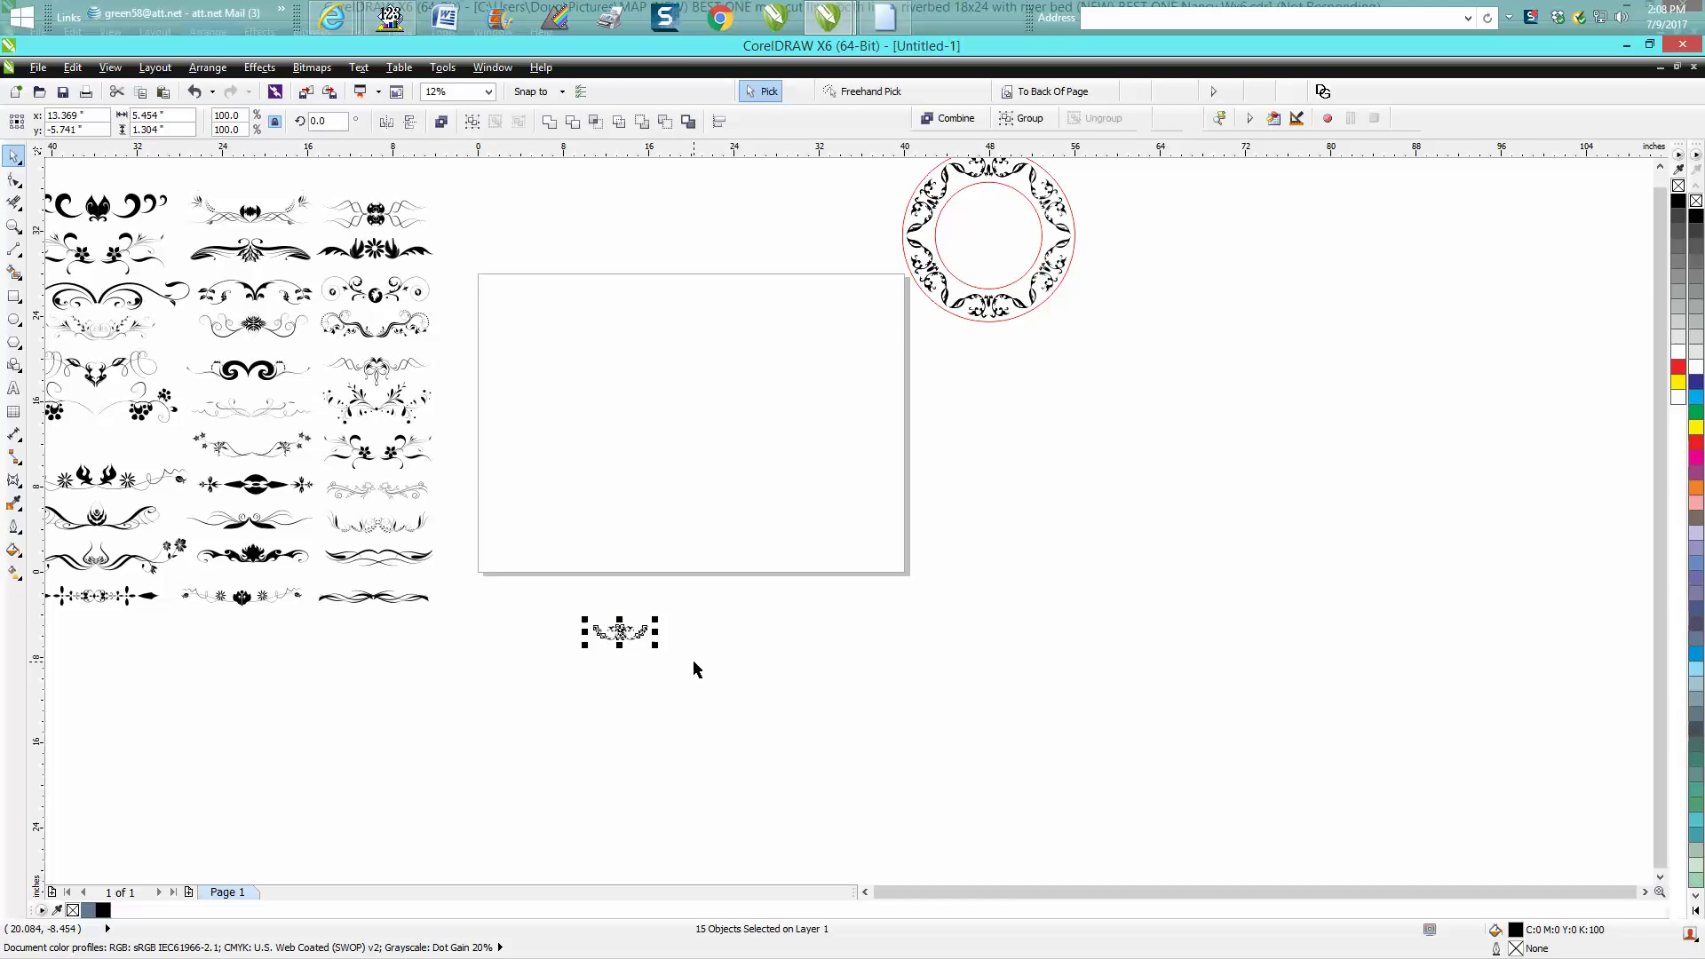
key("ctrl+g")
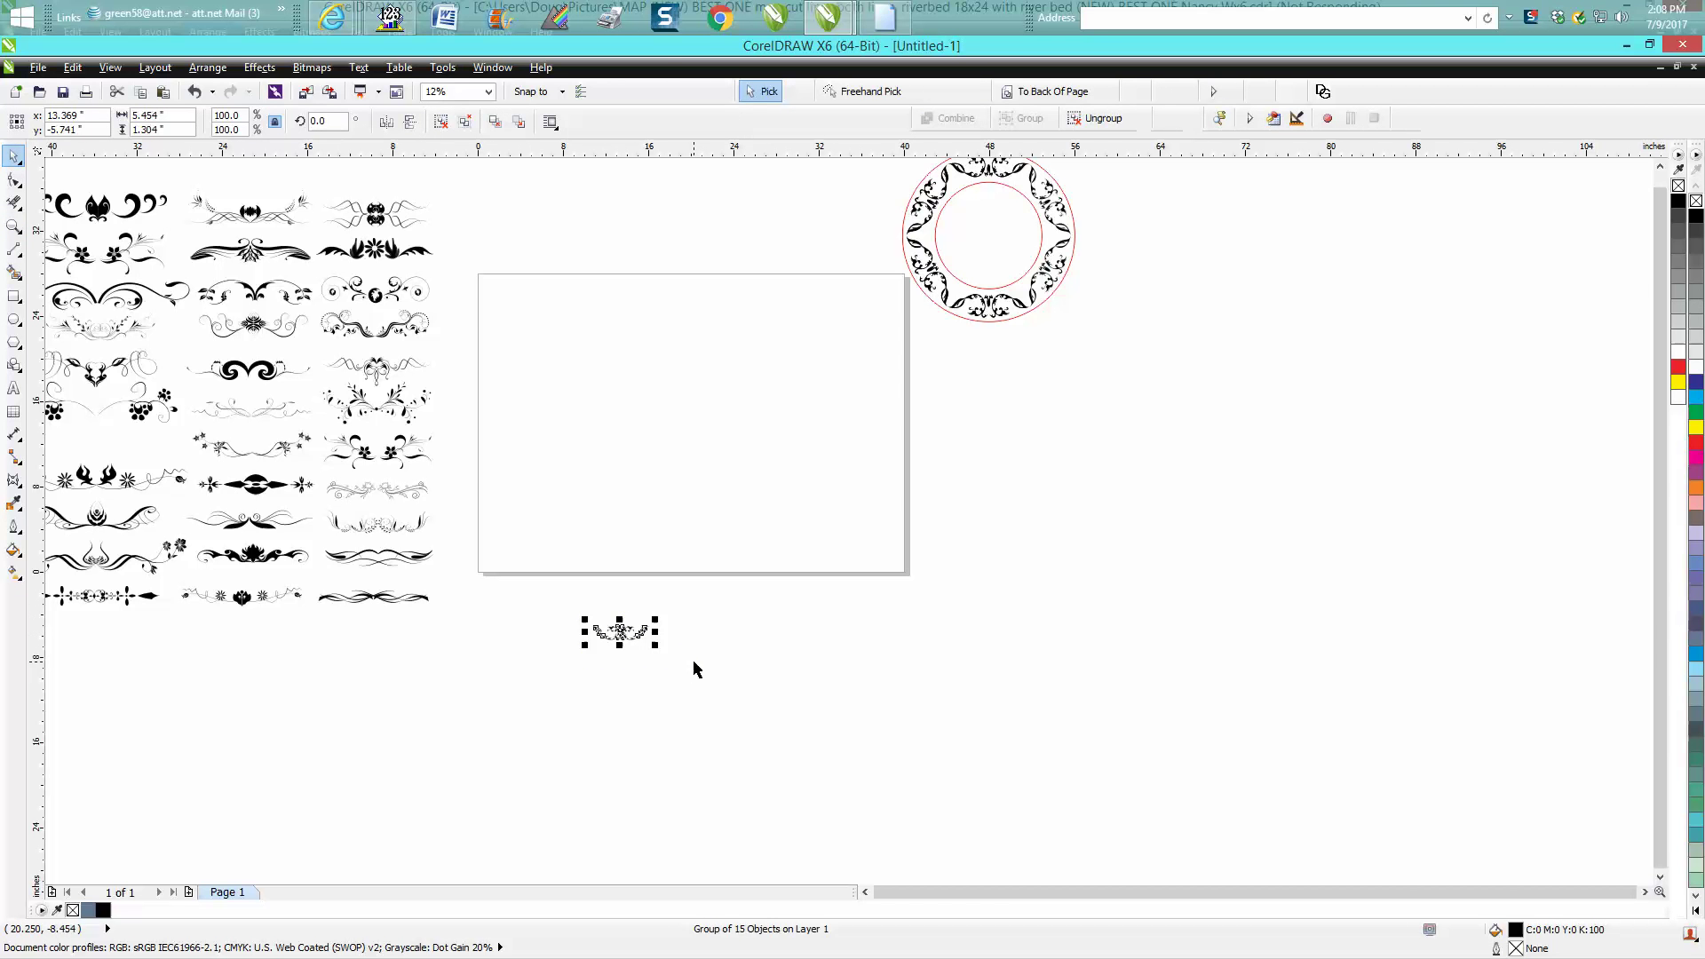
left_click_drag(649, 589, 814, 250)
- Draw a circle about 12.2 in wide centred on the page and add a concentric enlarged copy about 15.6 in wide
left_click(16, 321)
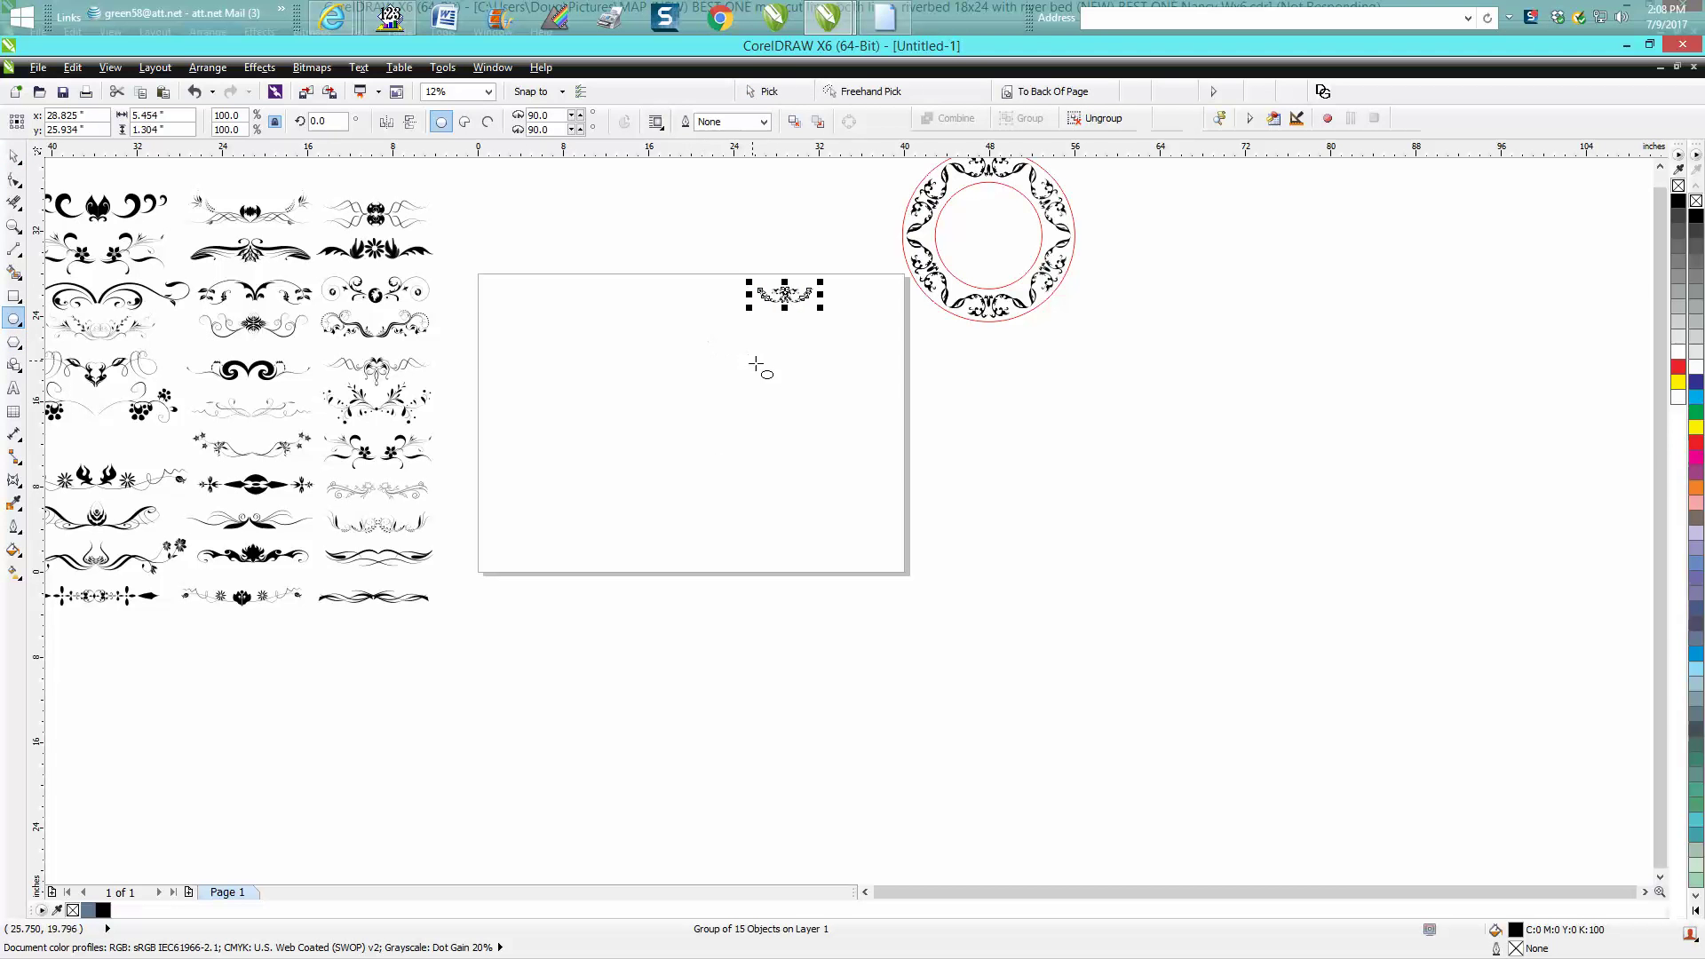
left_click_drag(796, 358, 667, 438)
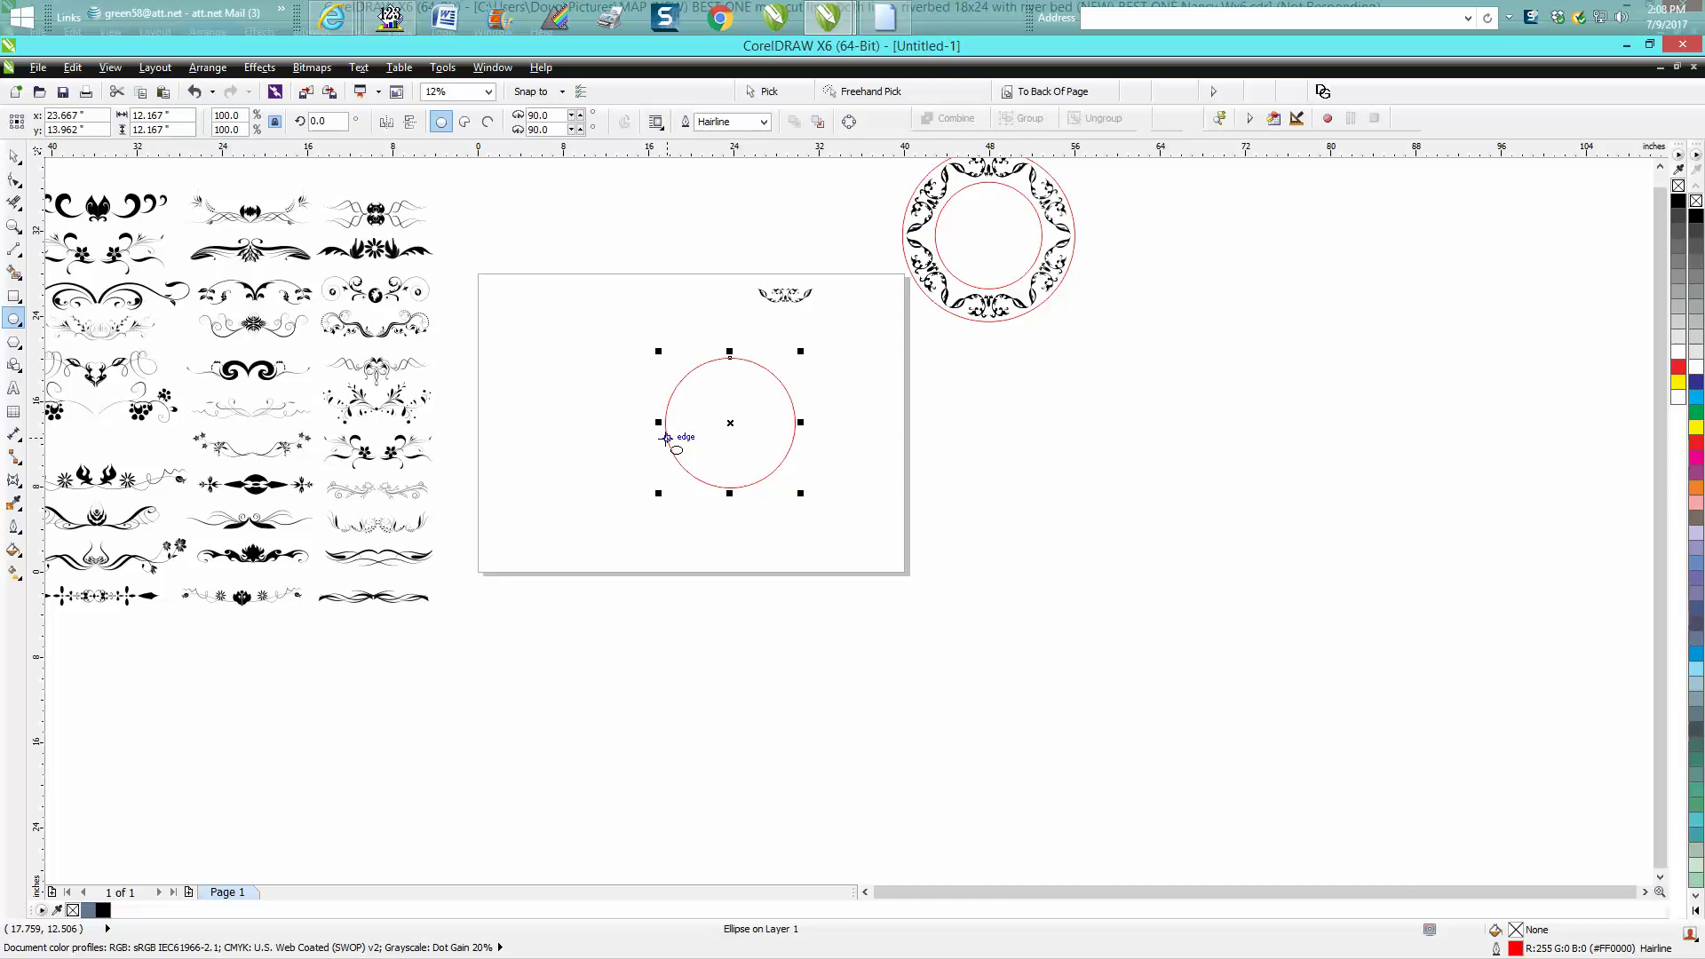
key("p")
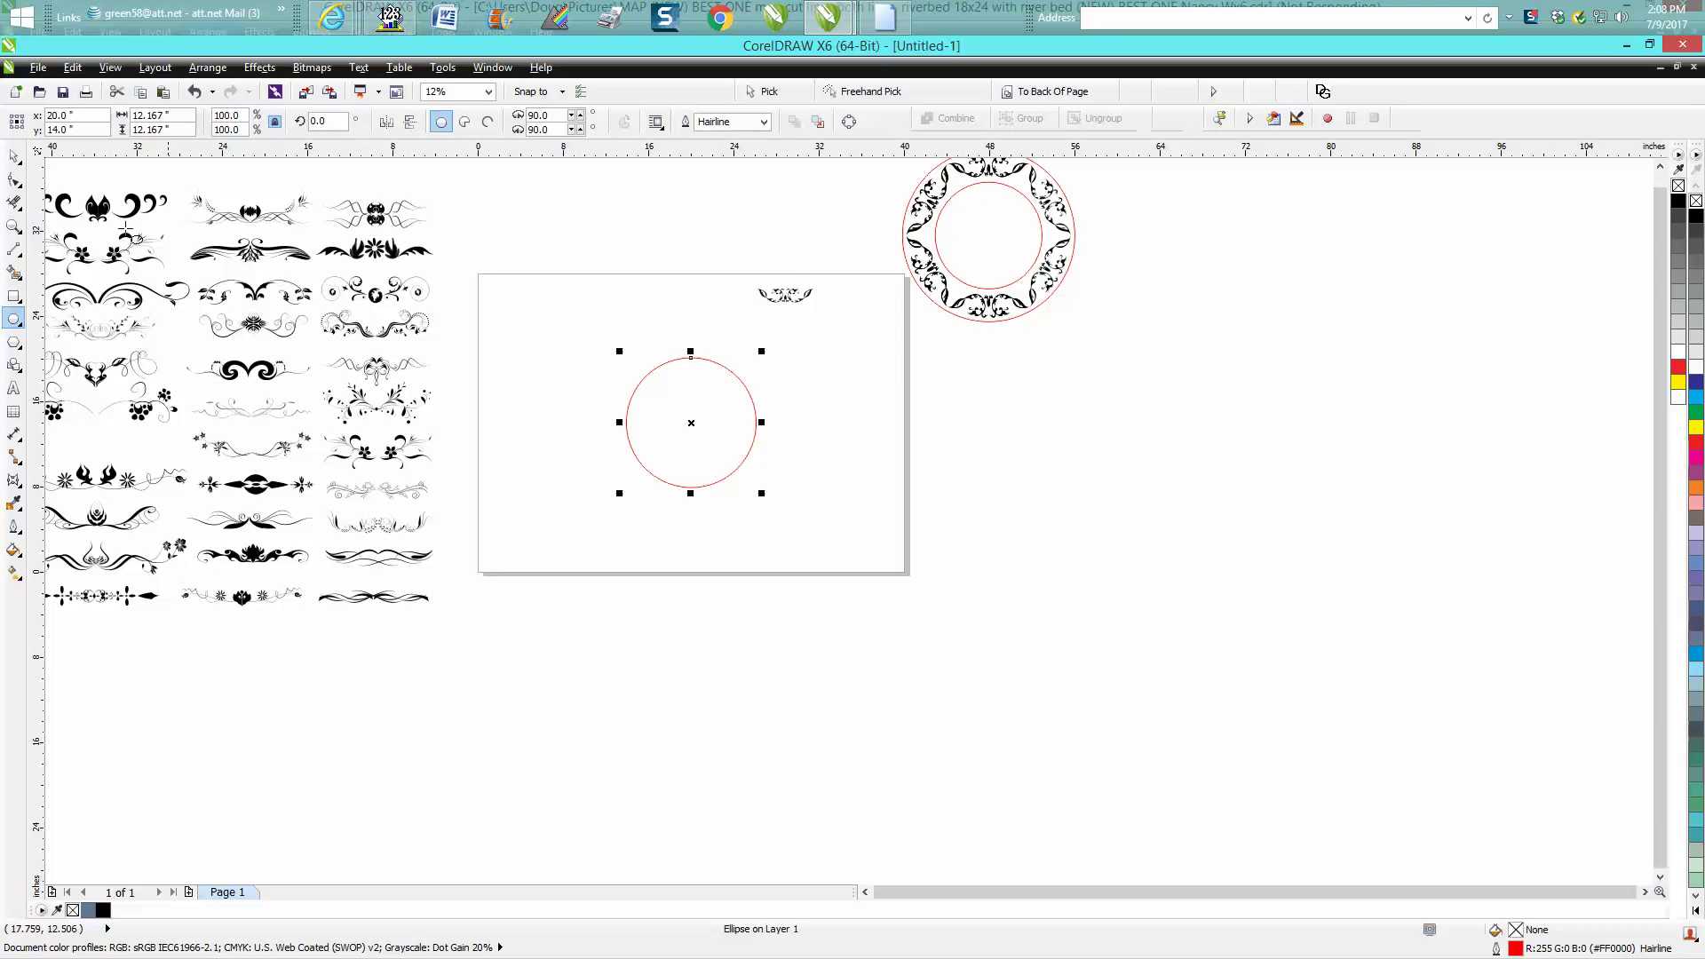
left_click(14, 157)
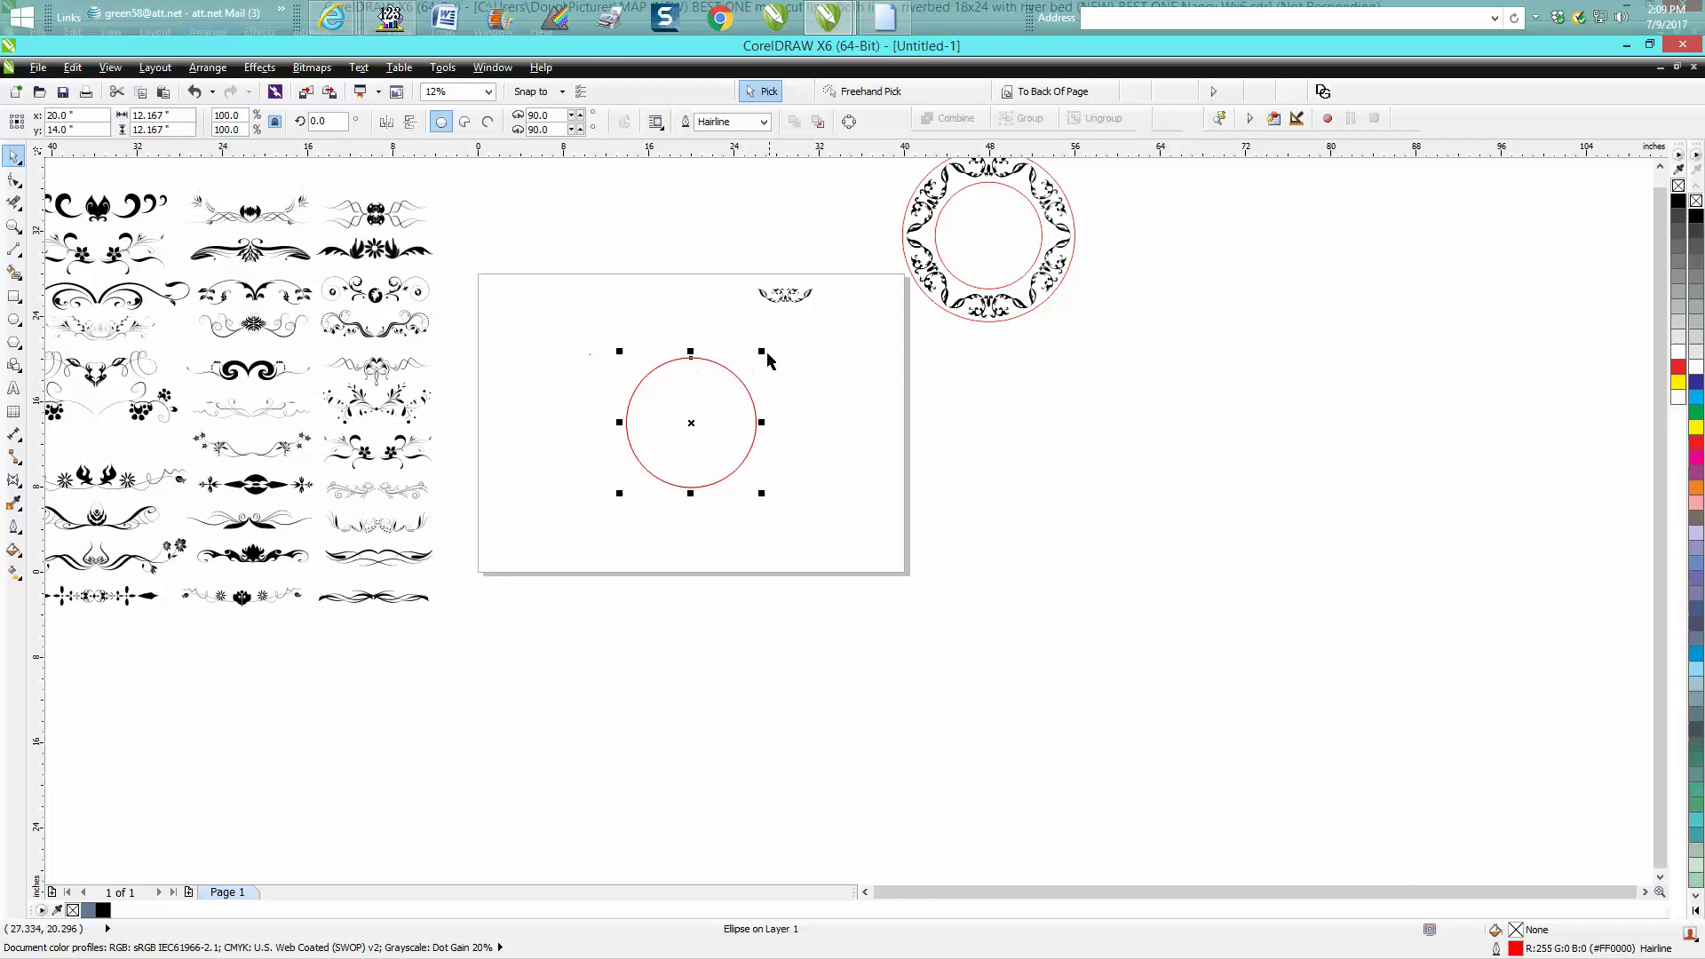
left_click_drag(766, 349, 790, 332)
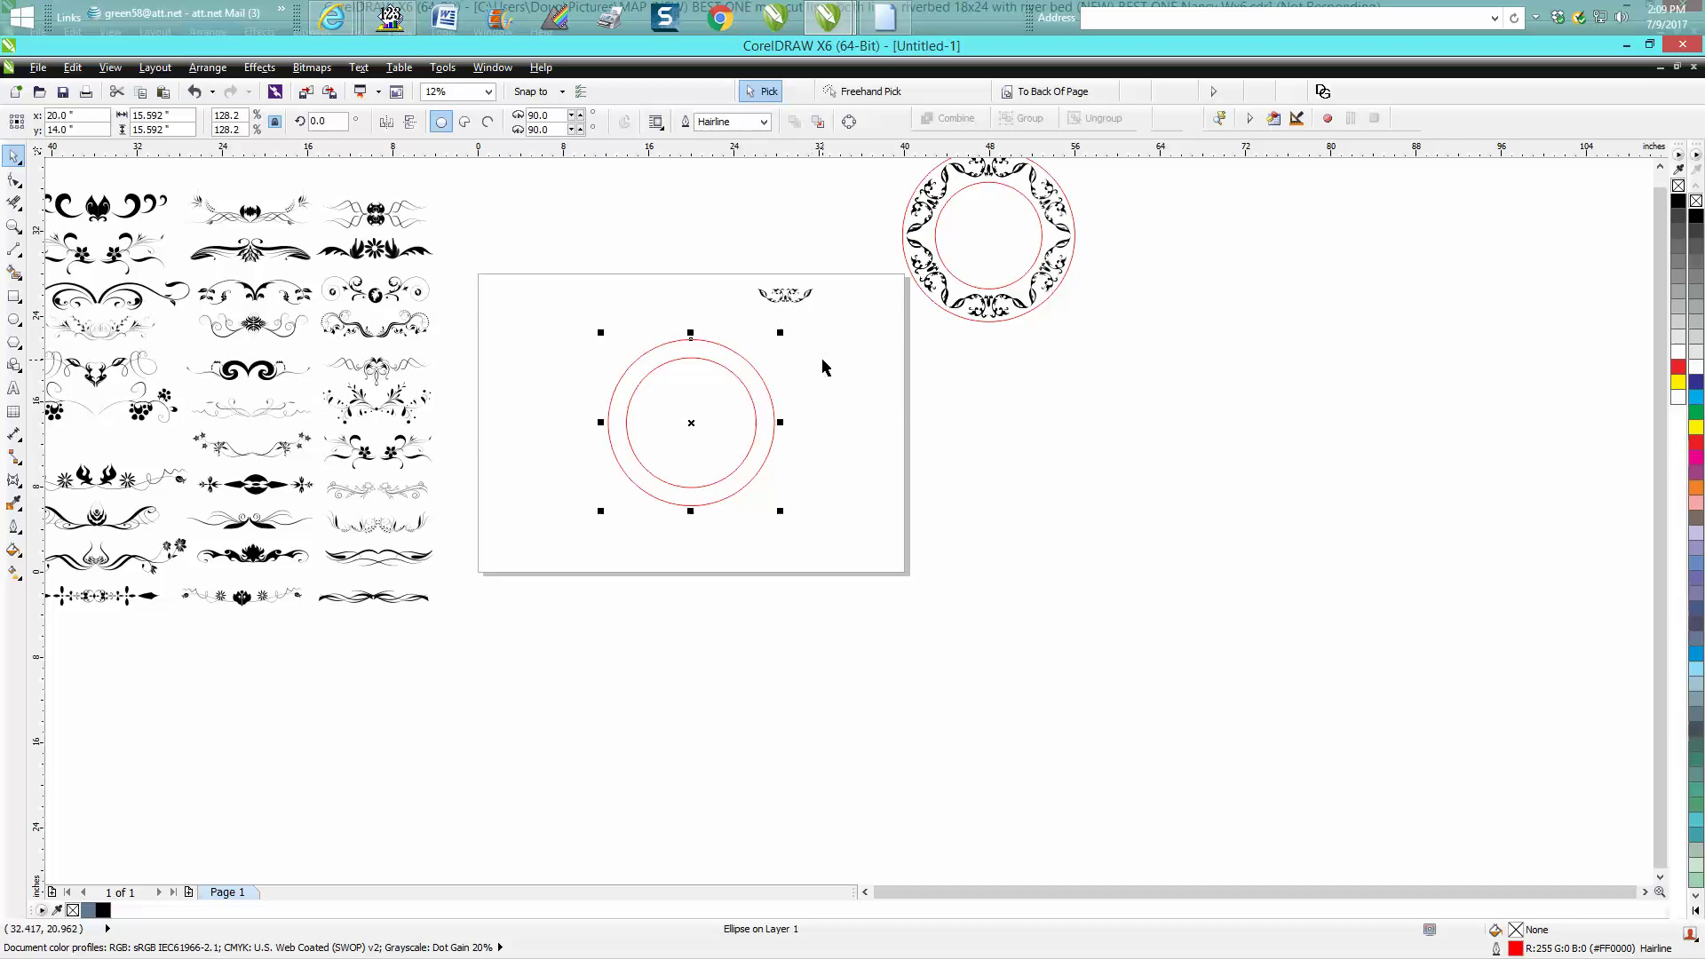
- Draw a vertical line about 9.2 in long from the circles' centre up past the outer circle
left_click(14, 226)
left_click_drag(571, 303, 886, 522)
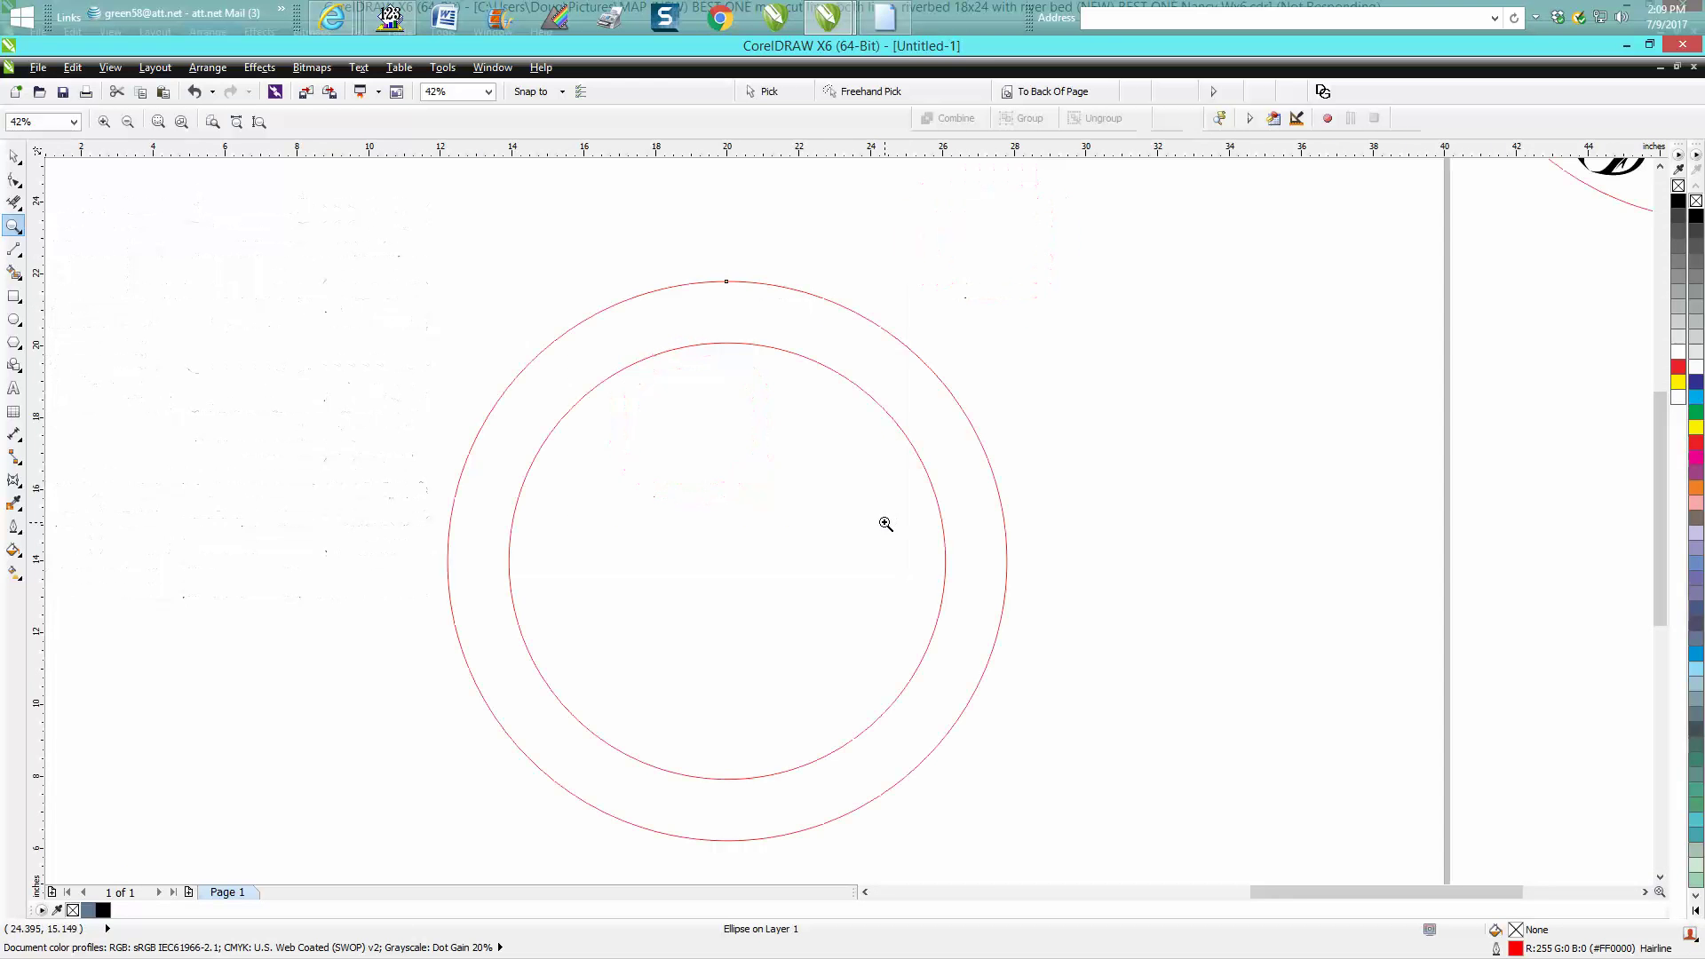
left_click(18, 253)
left_click(78, 270)
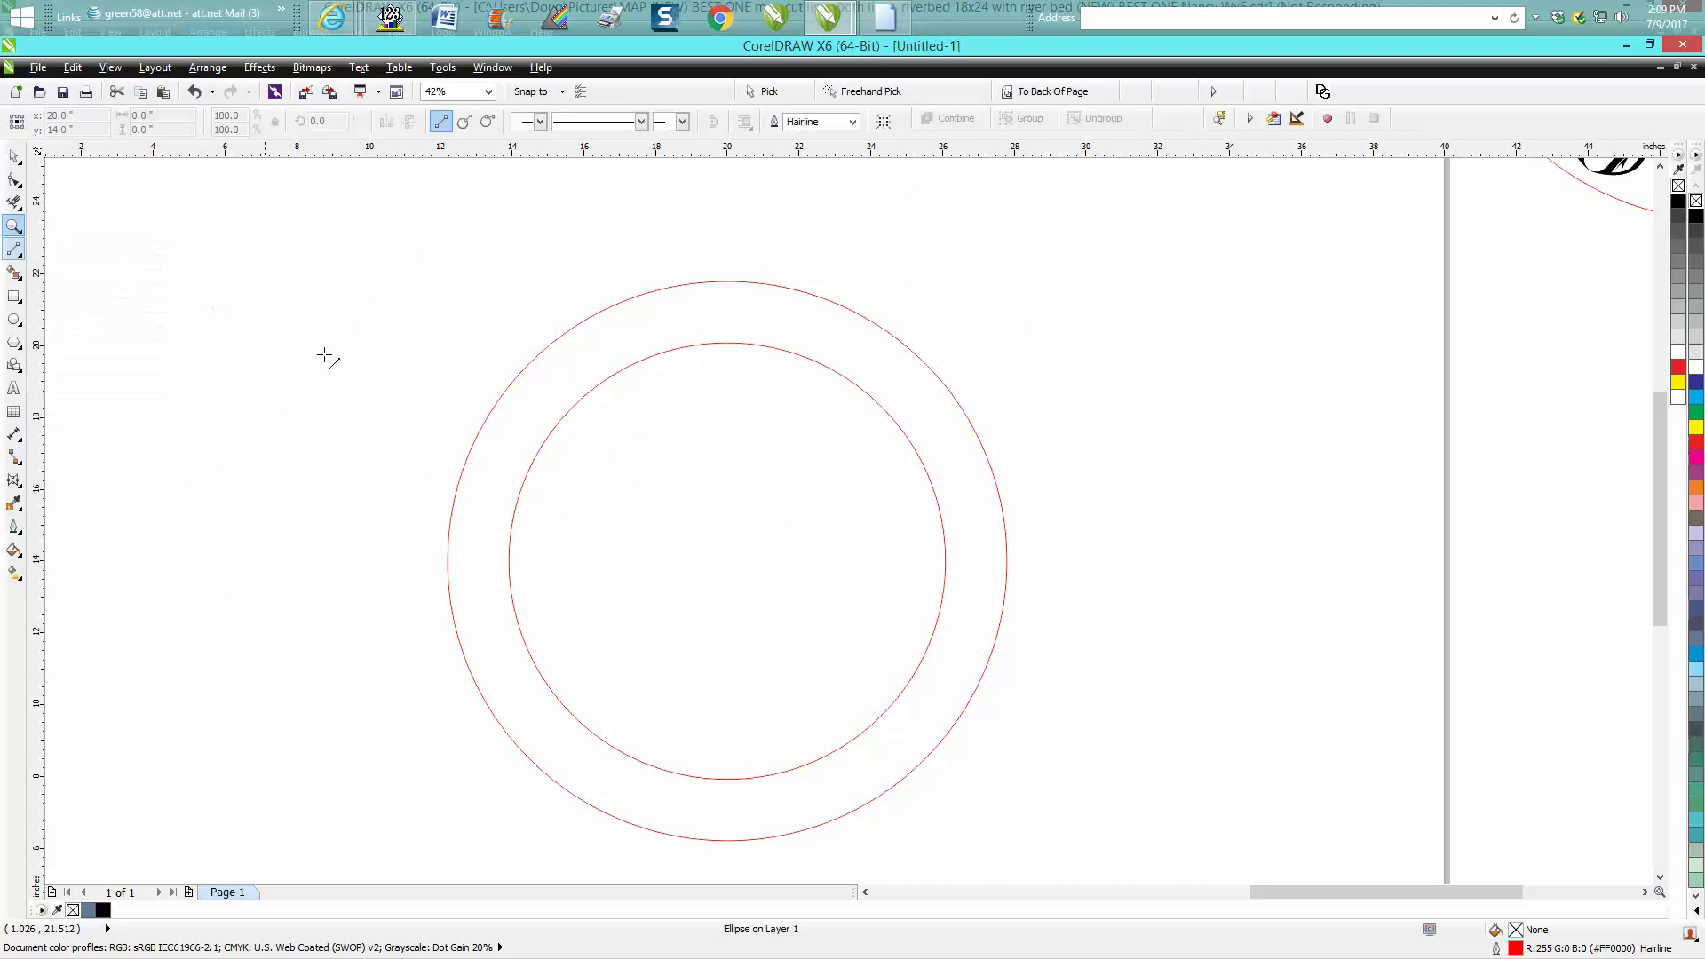
left_click(715, 568)
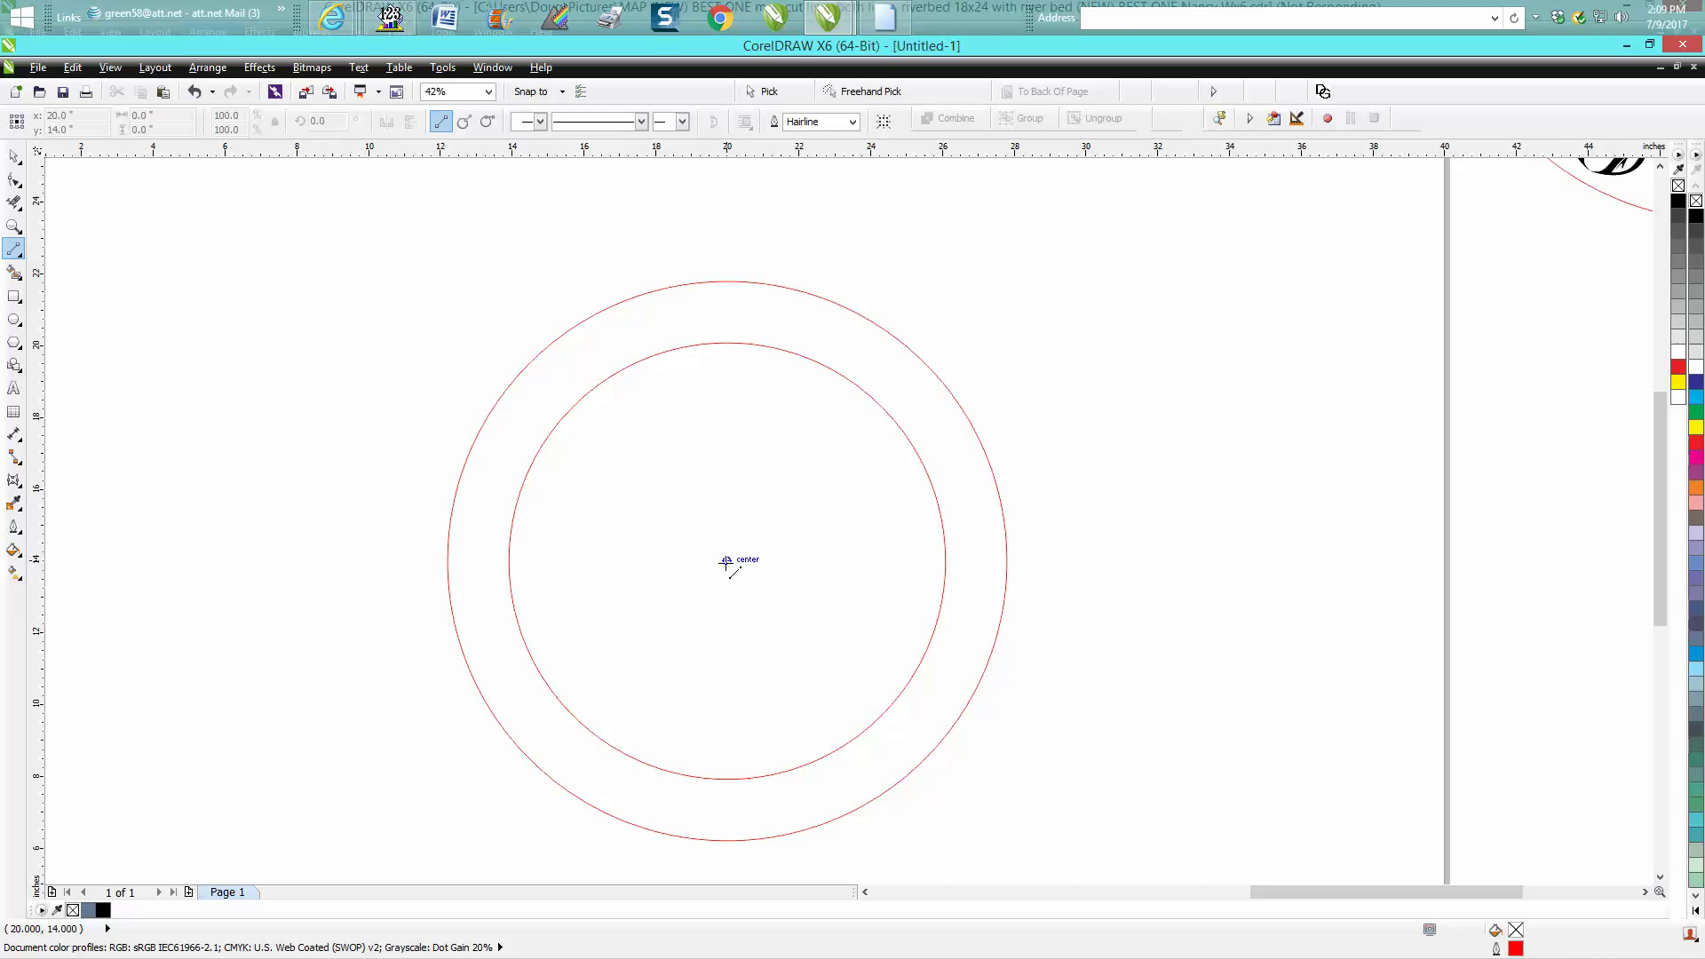
left_click_drag(727, 562, 704, 234)
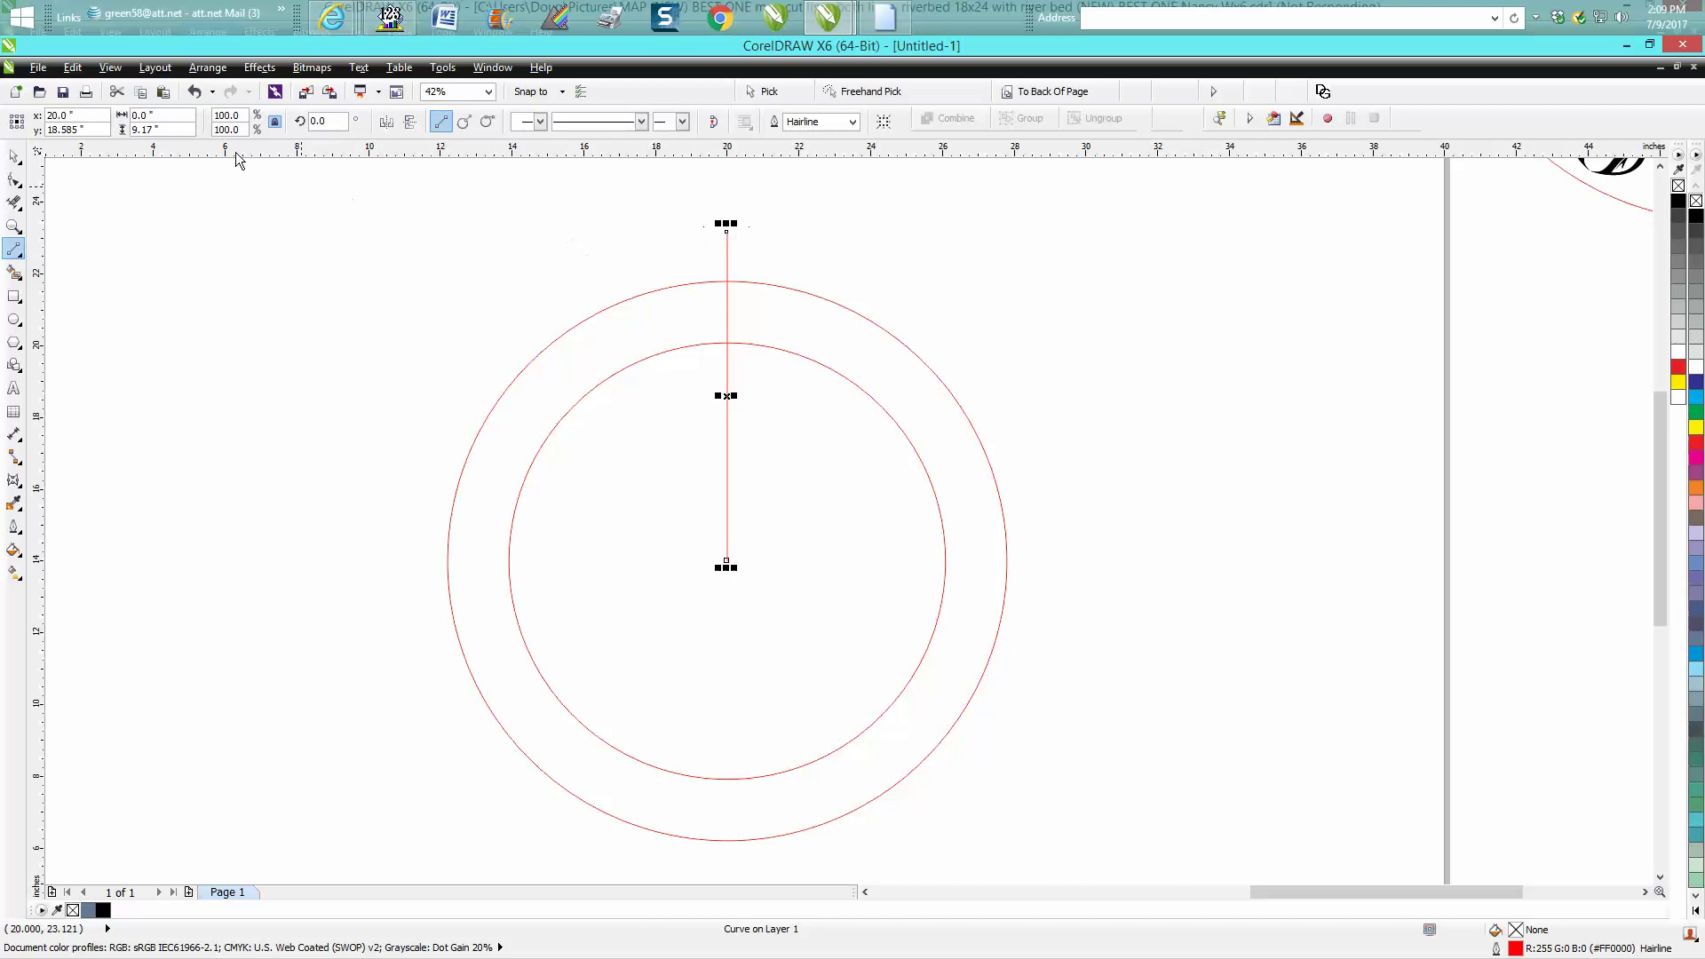
- Move the vertical line's centre of rotation to its lower end at the circles' centre
left_click(14, 156)
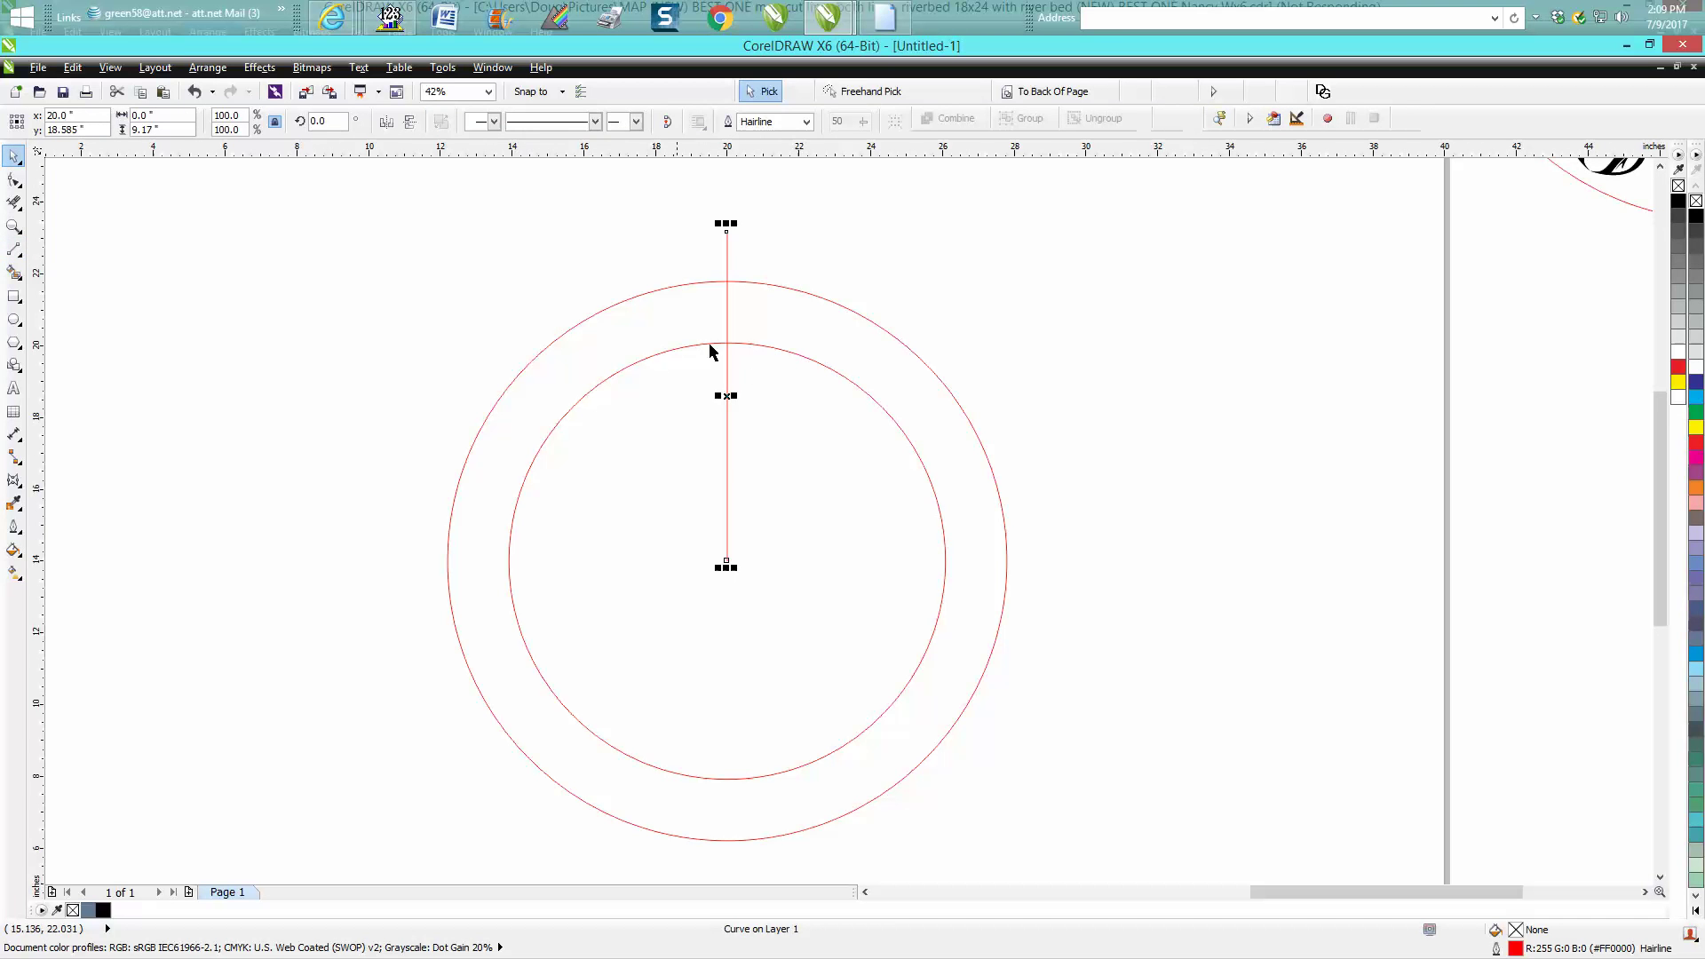
left_click(725, 396)
left_click_drag(733, 426, 744, 550)
key("Tab")
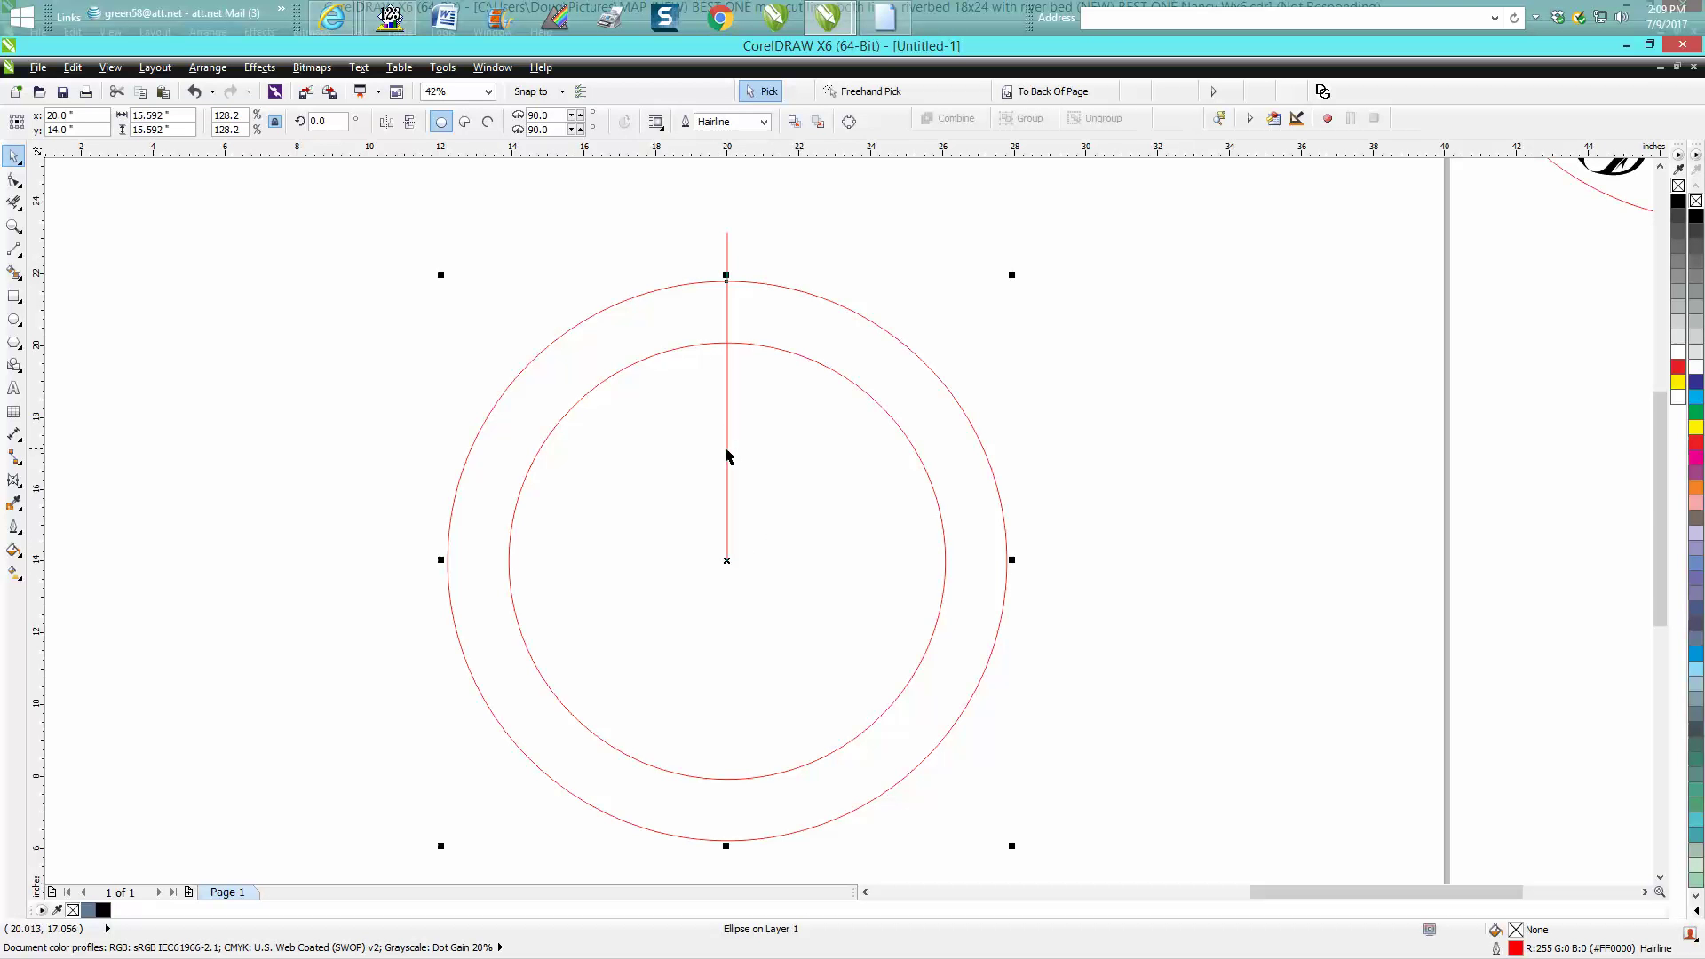
left_click(726, 449)
left_click(726, 250)
left_click(727, 251)
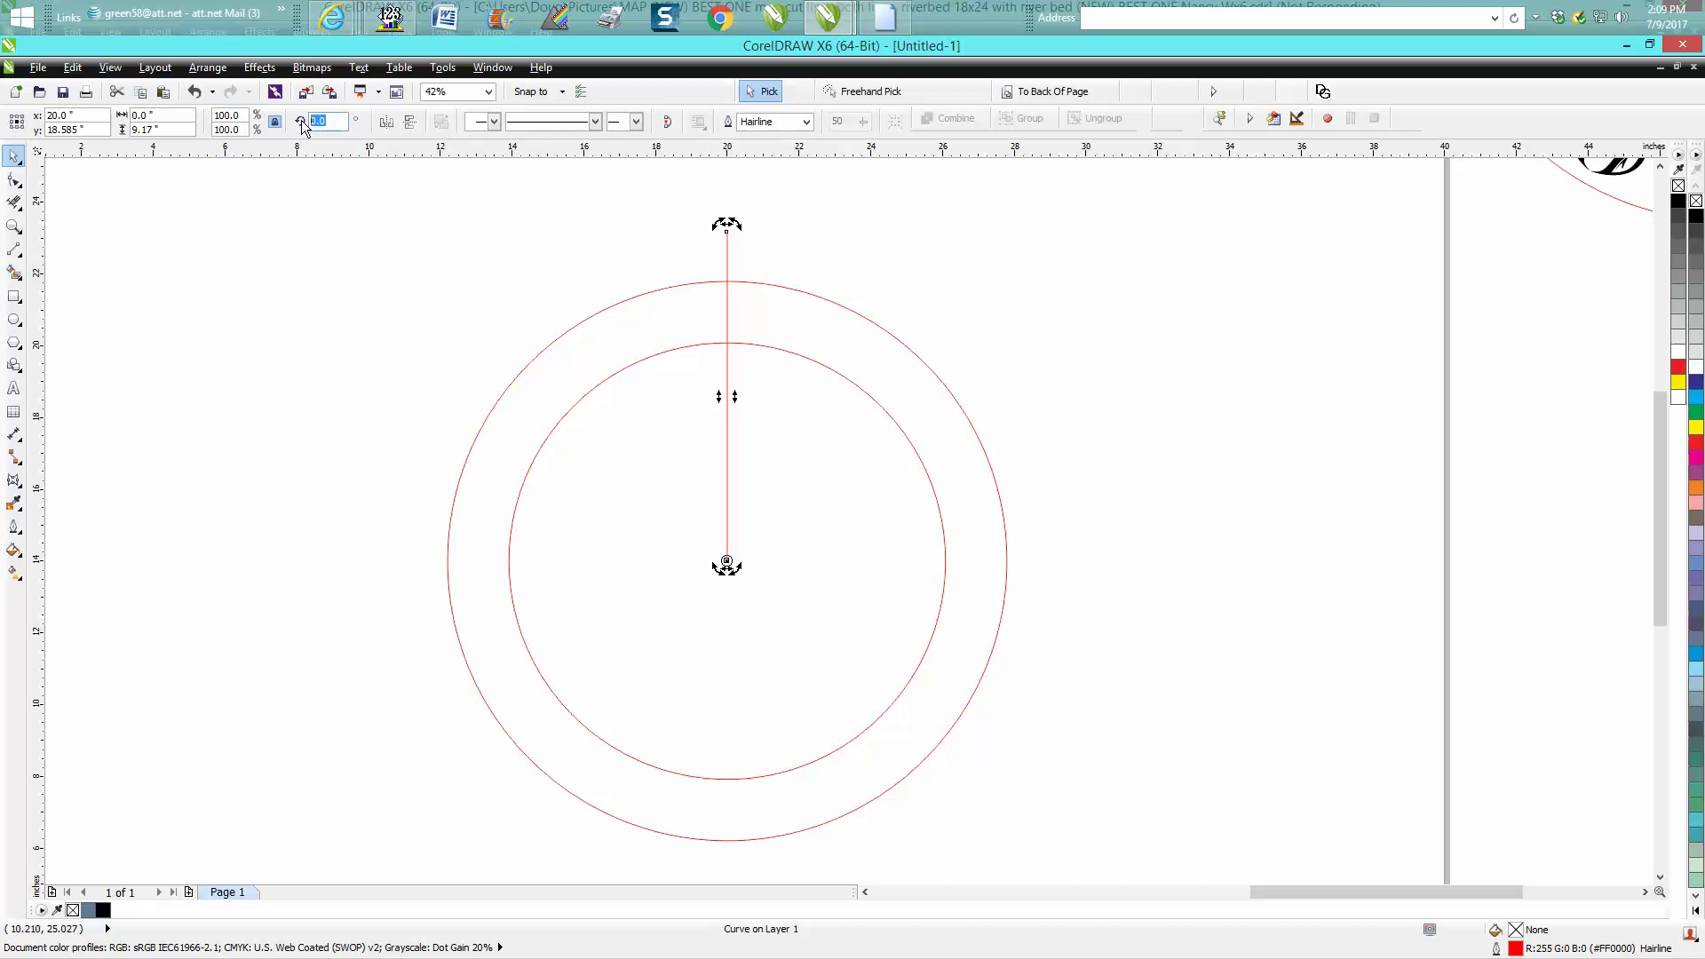
- Set the line's rotation angle to 30 degrees
key("BackSpace")
key("BackSpace")
key("BackSpace")
type("30")
key("Return")
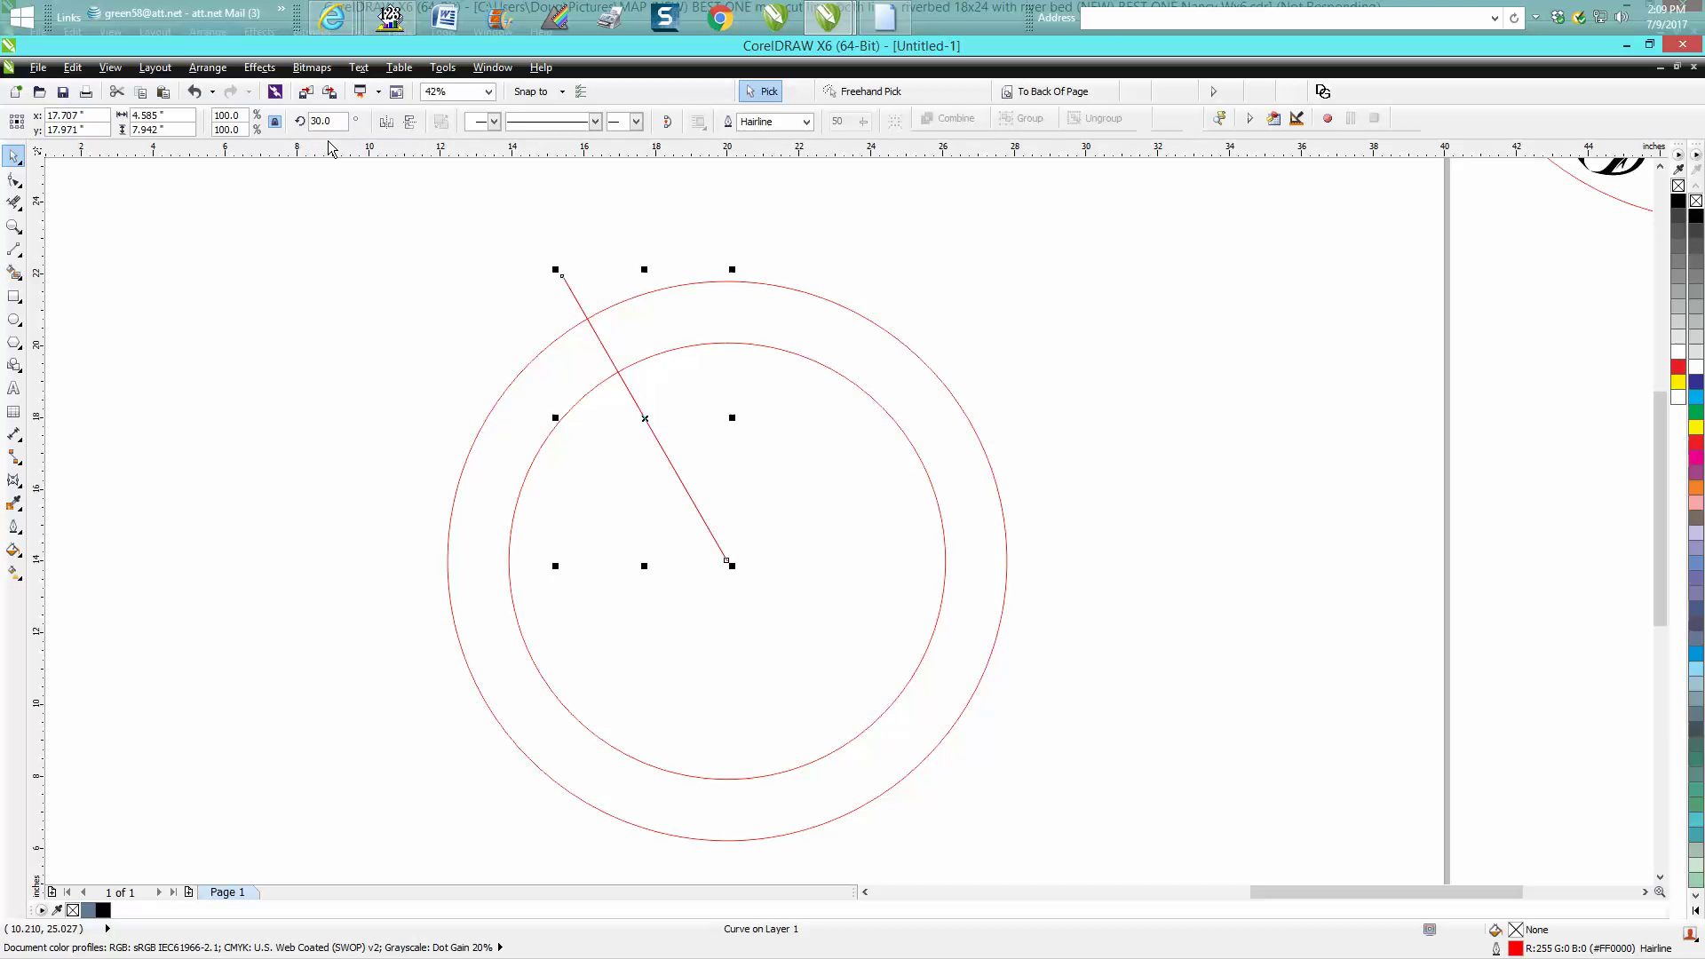
- Create a mirrored second line by rotating a copy of the line to 330 degrees about the circles' centre
left_click(332, 125)
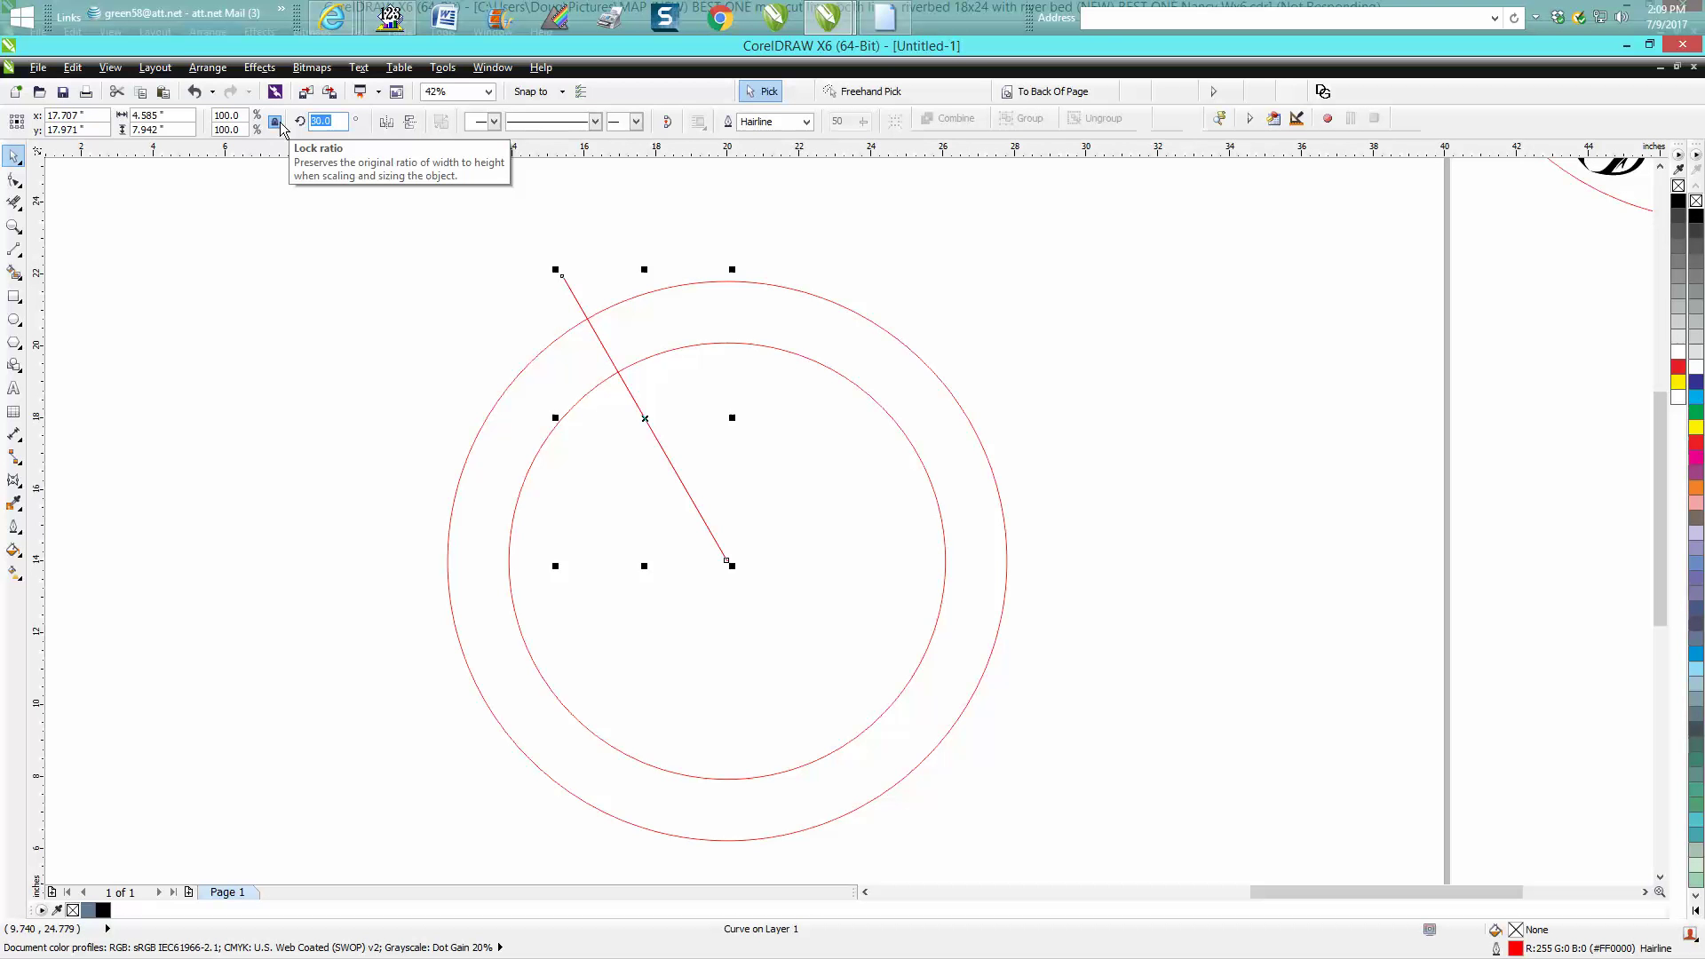
type("33")
key("Return")
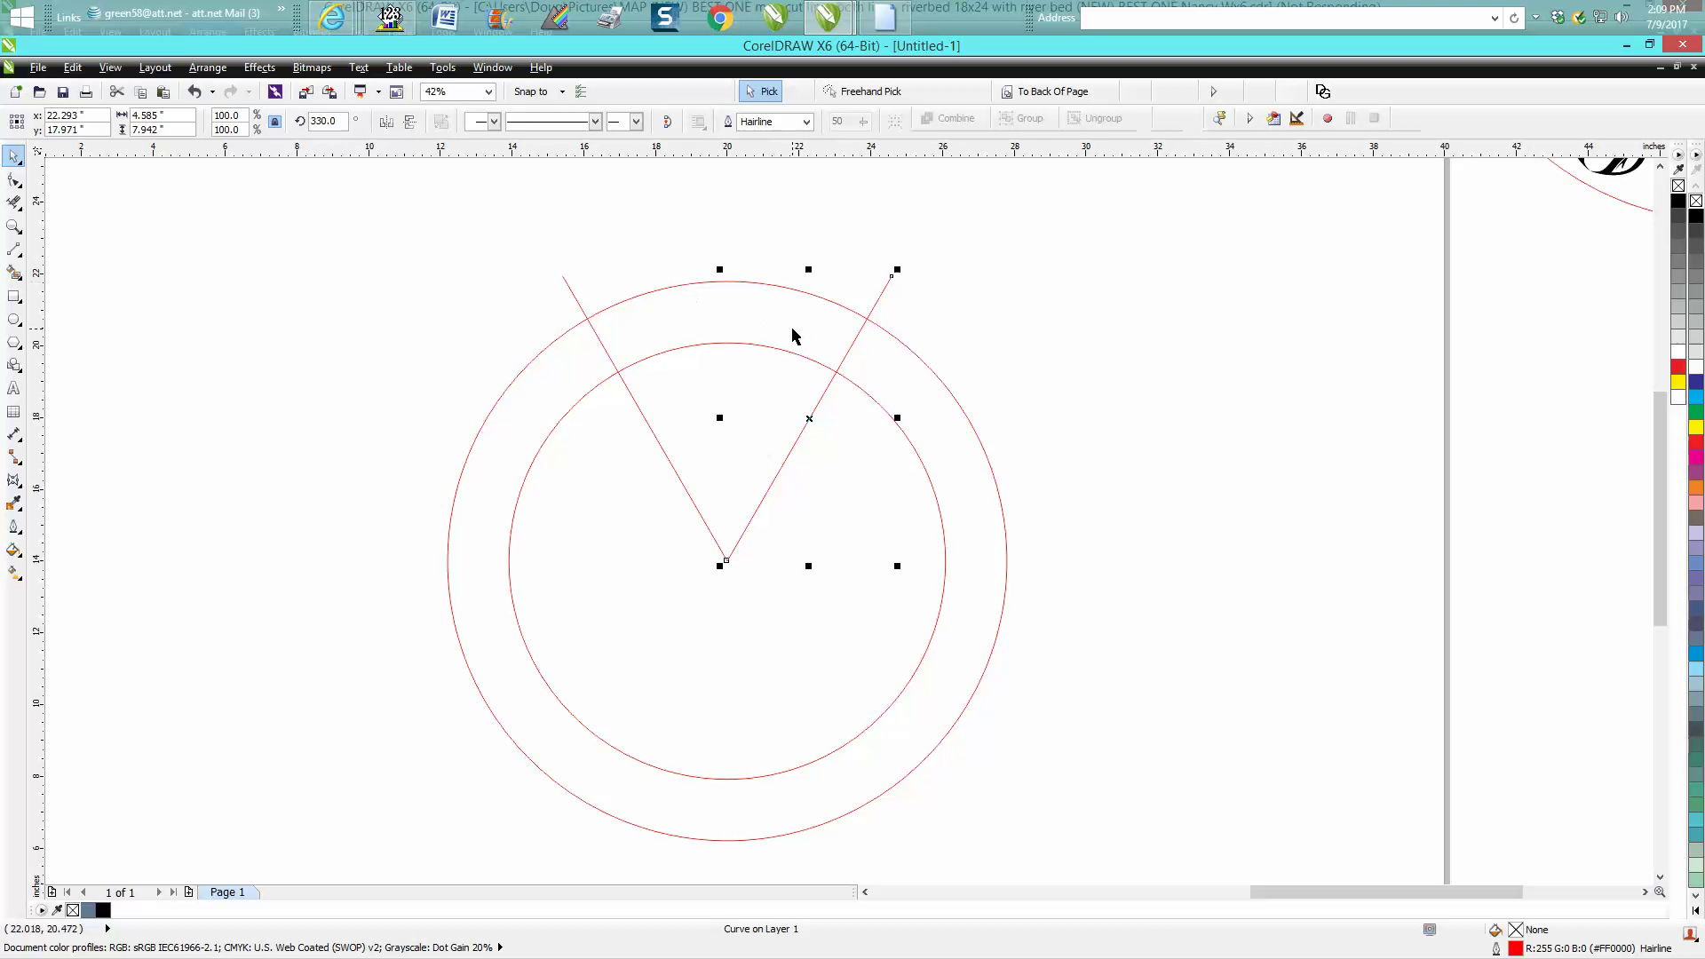
- Use Smart Fill to create a filled shape from the ring segment between the two angled lines
left_click(16, 275)
left_click(744, 328)
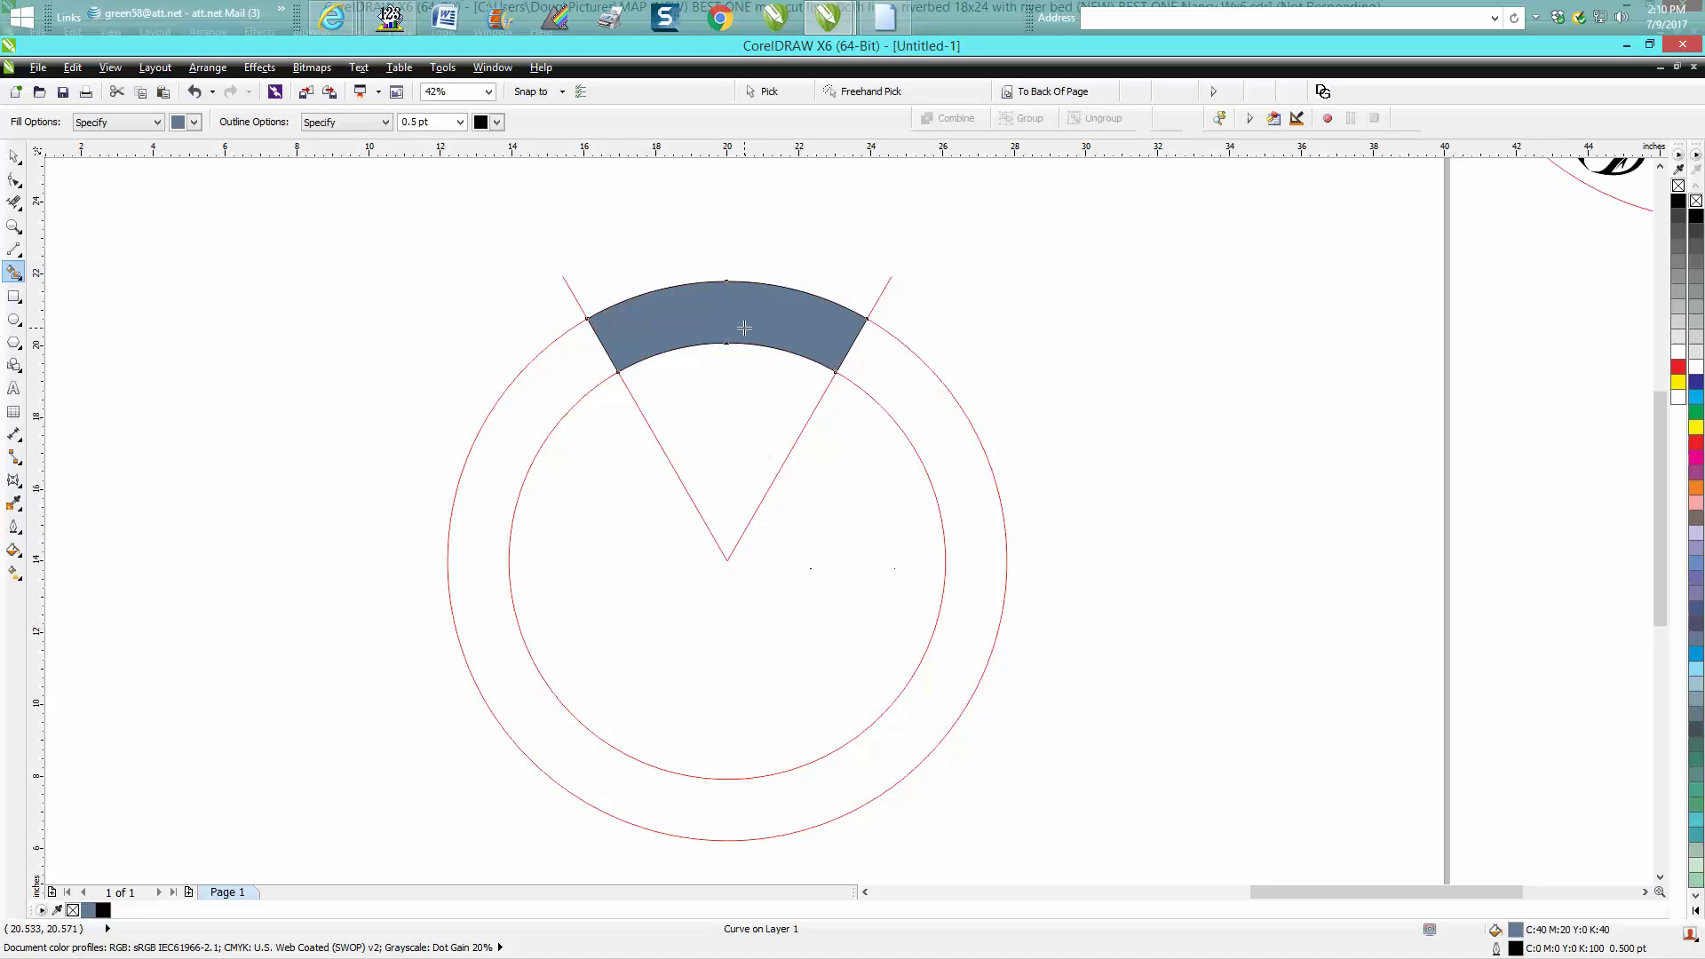
- Move the grouped ornament just above the filled ring segment and enlarge it to about 7.7 in wide
scroll(1066, 296, "down", 5)
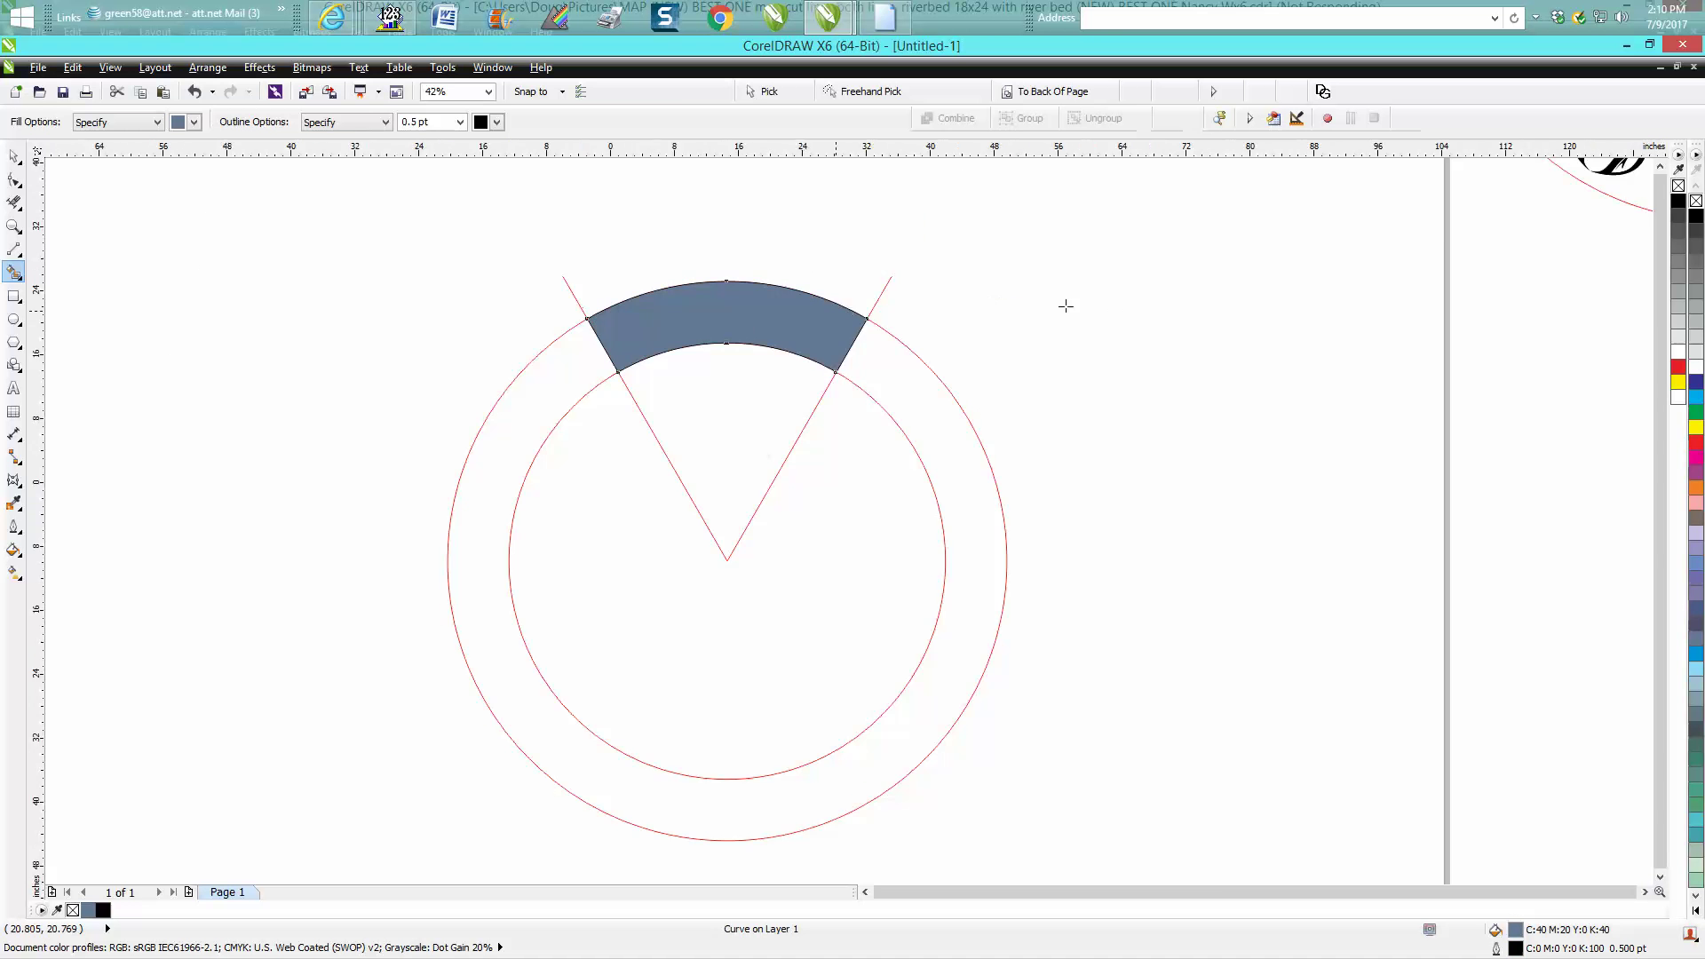
left_click(15, 226)
left_click_drag(858, 277, 1106, 427)
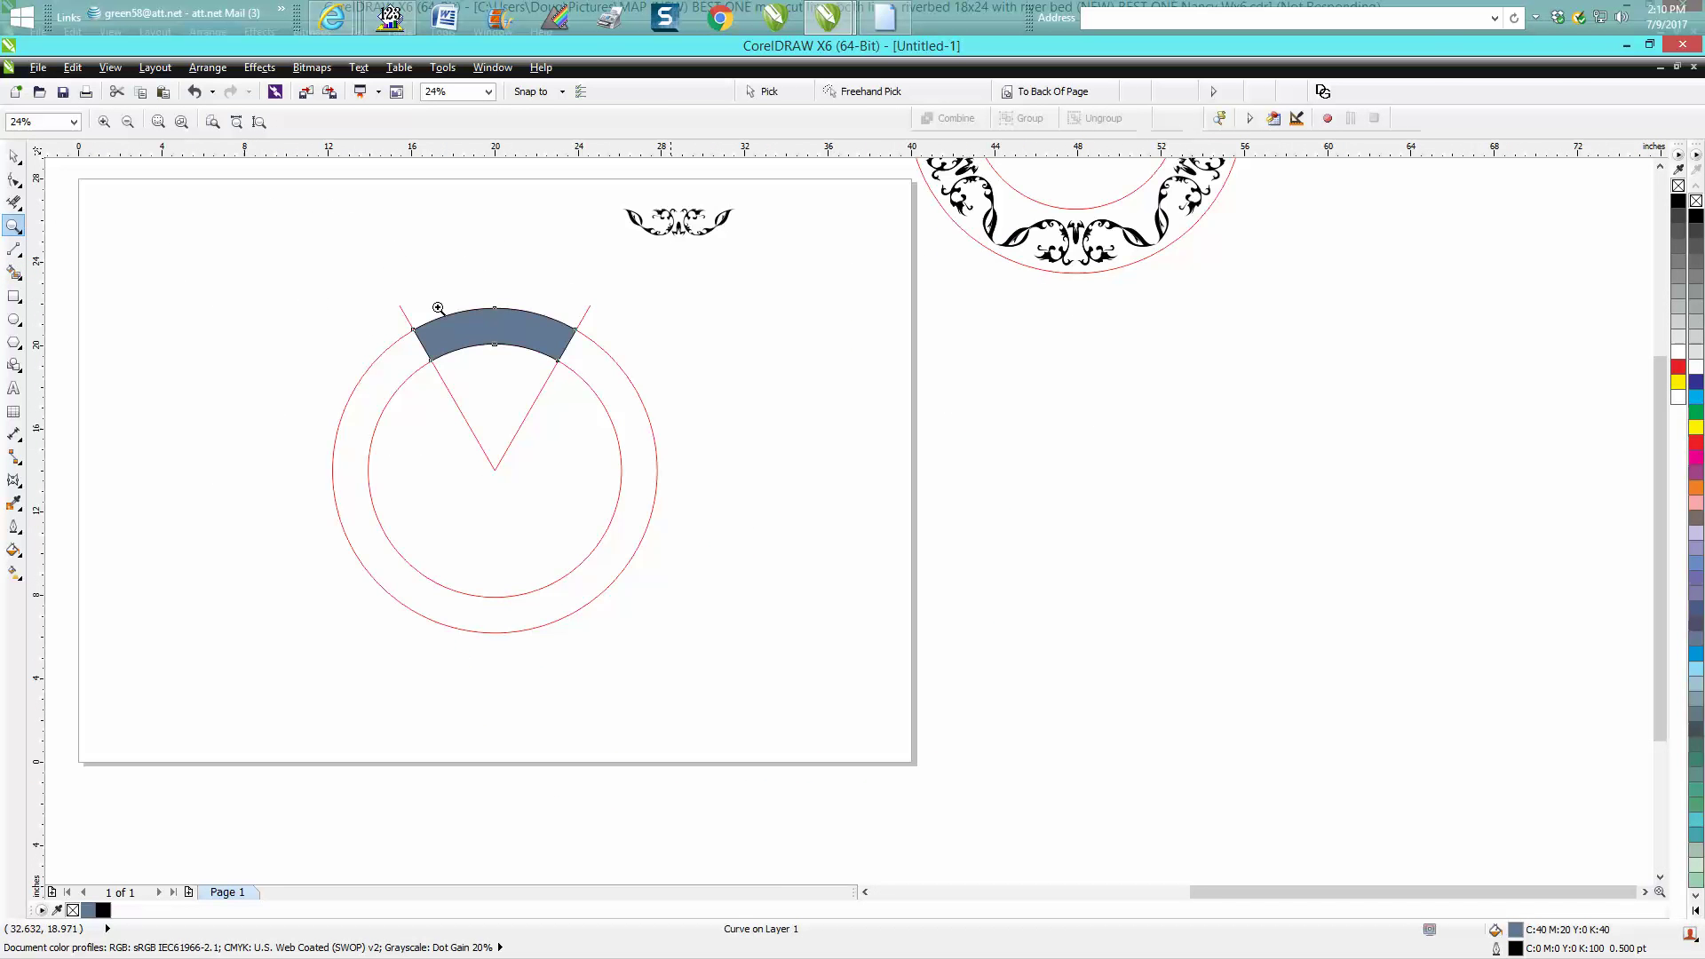
left_click(14, 157)
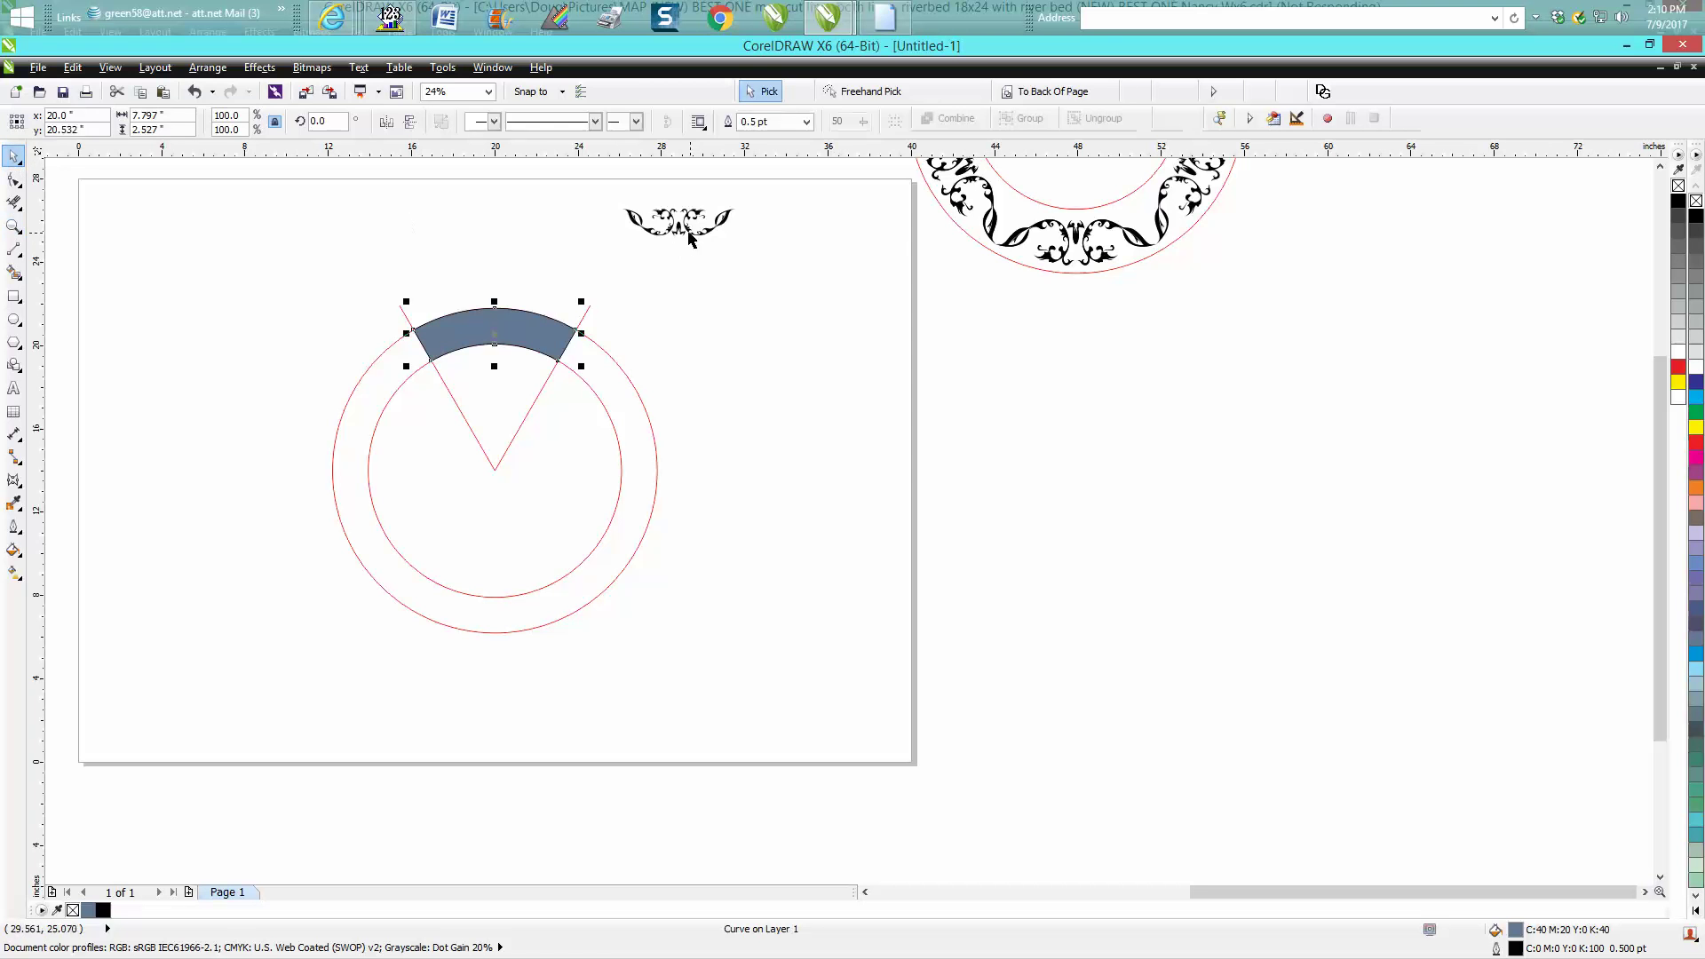
left_click(690, 236)
left_click_drag(689, 236, 565, 253)
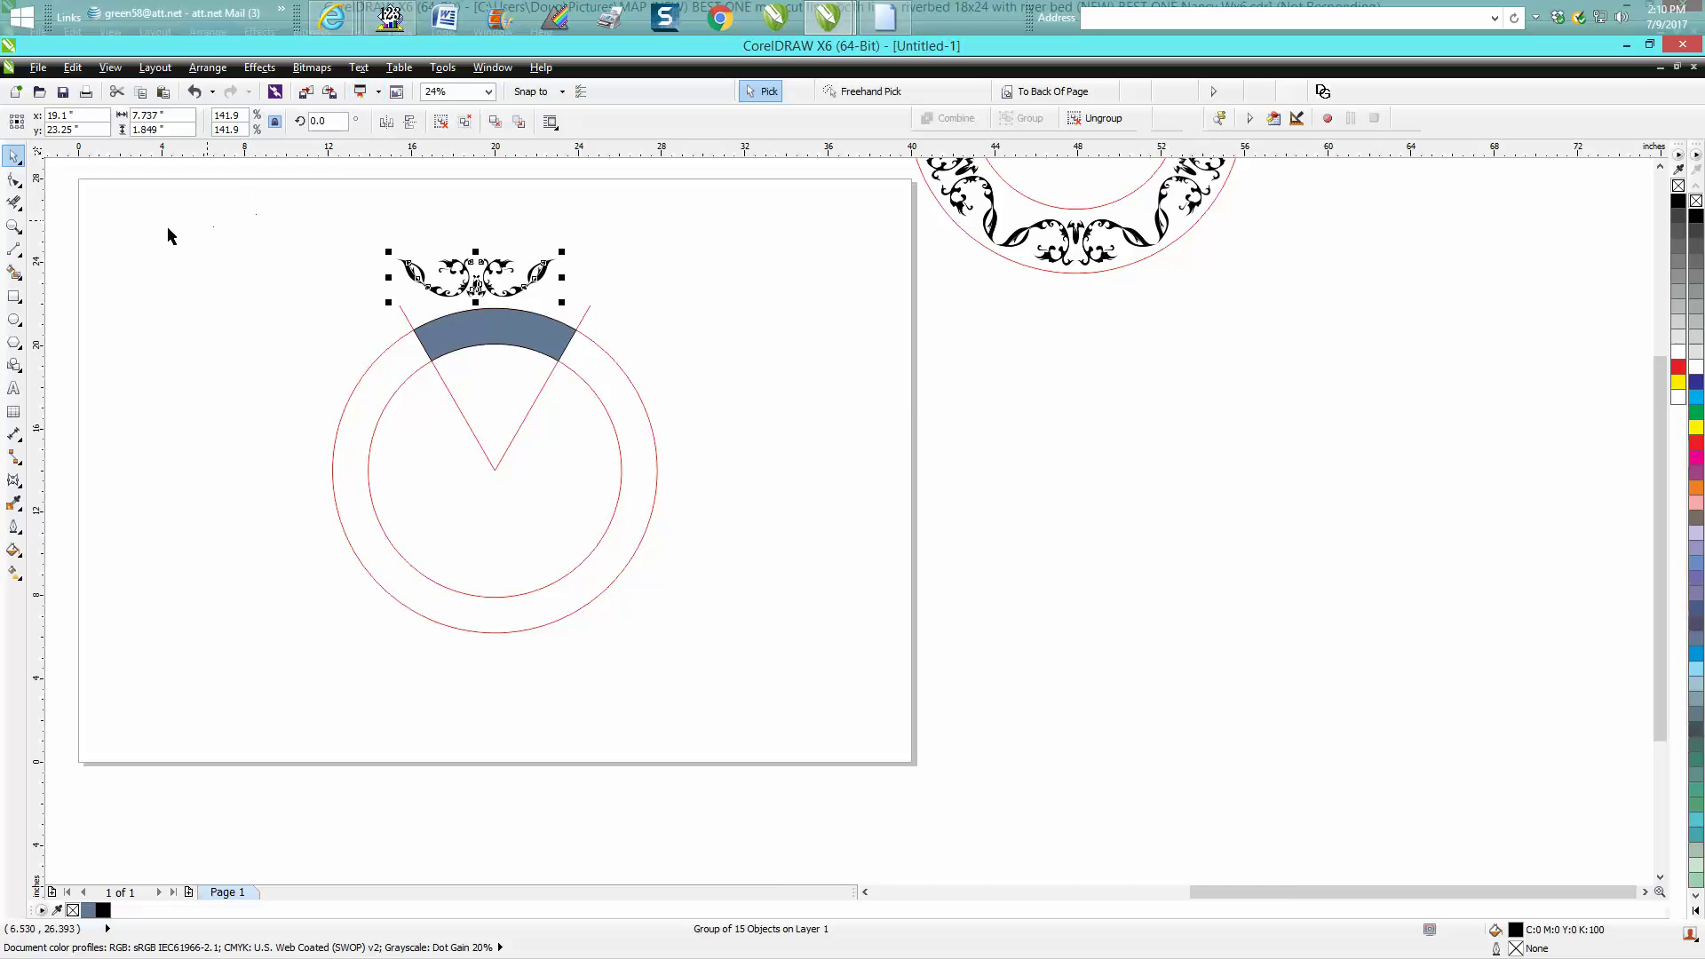
- Apply an Envelope to the ornament, sampling its shape from the filled ring segment
left_click(14, 226)
left_click_drag(312, 211, 658, 410)
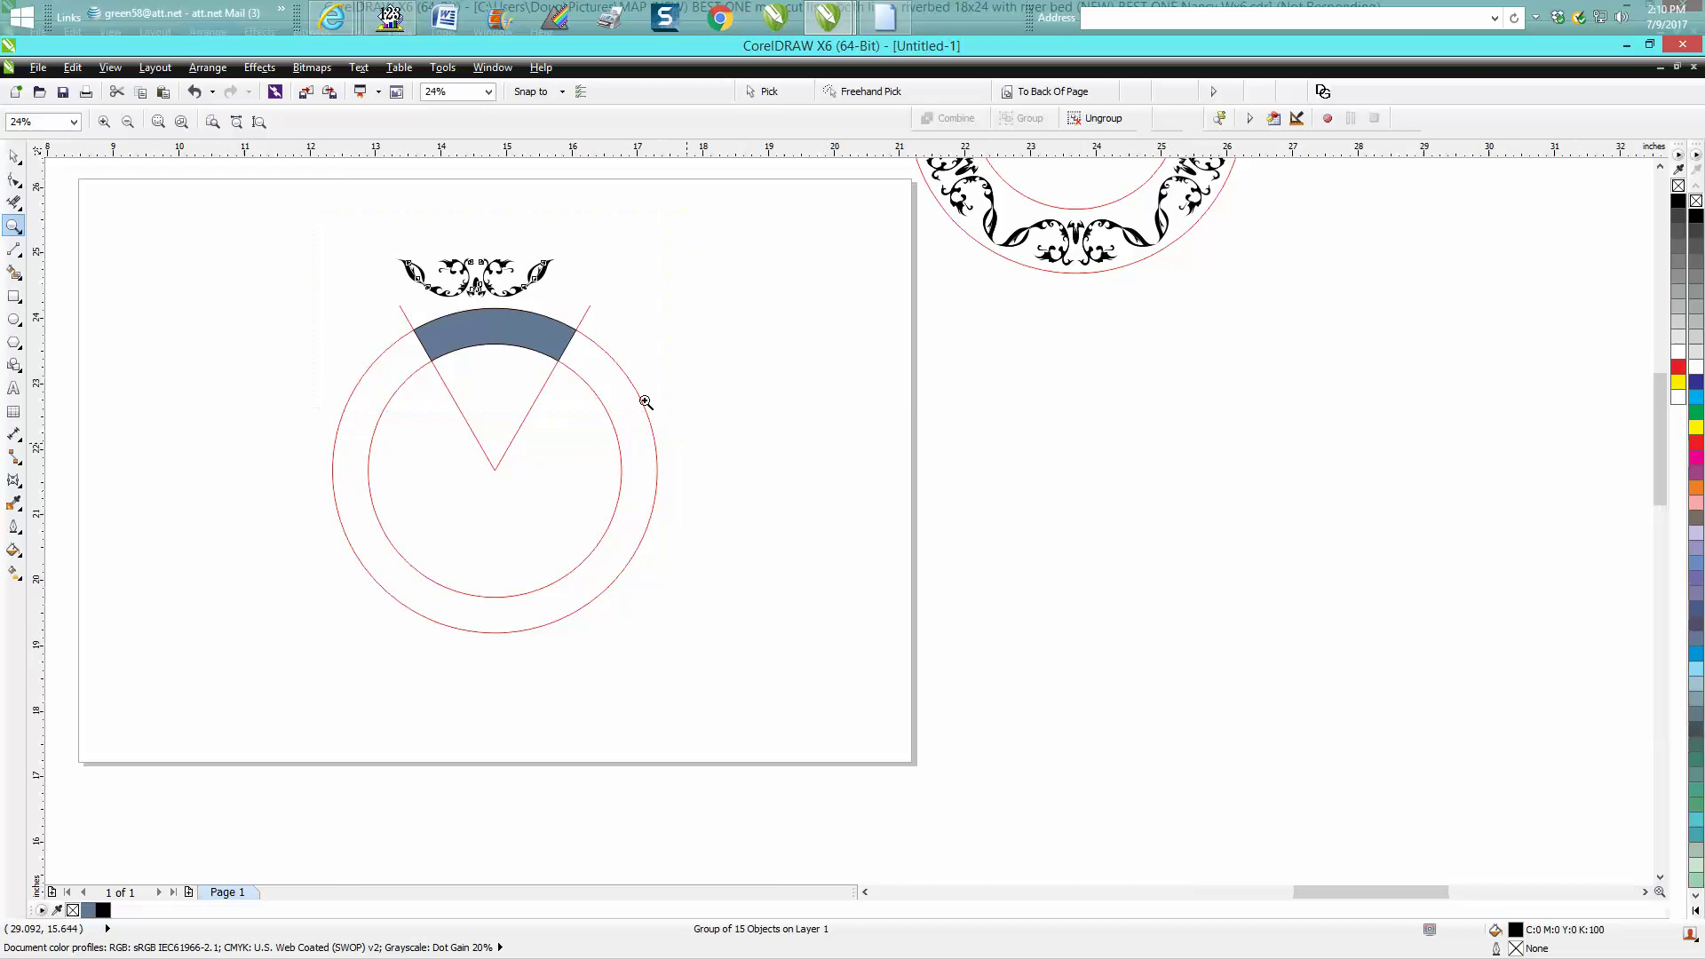
key("space")
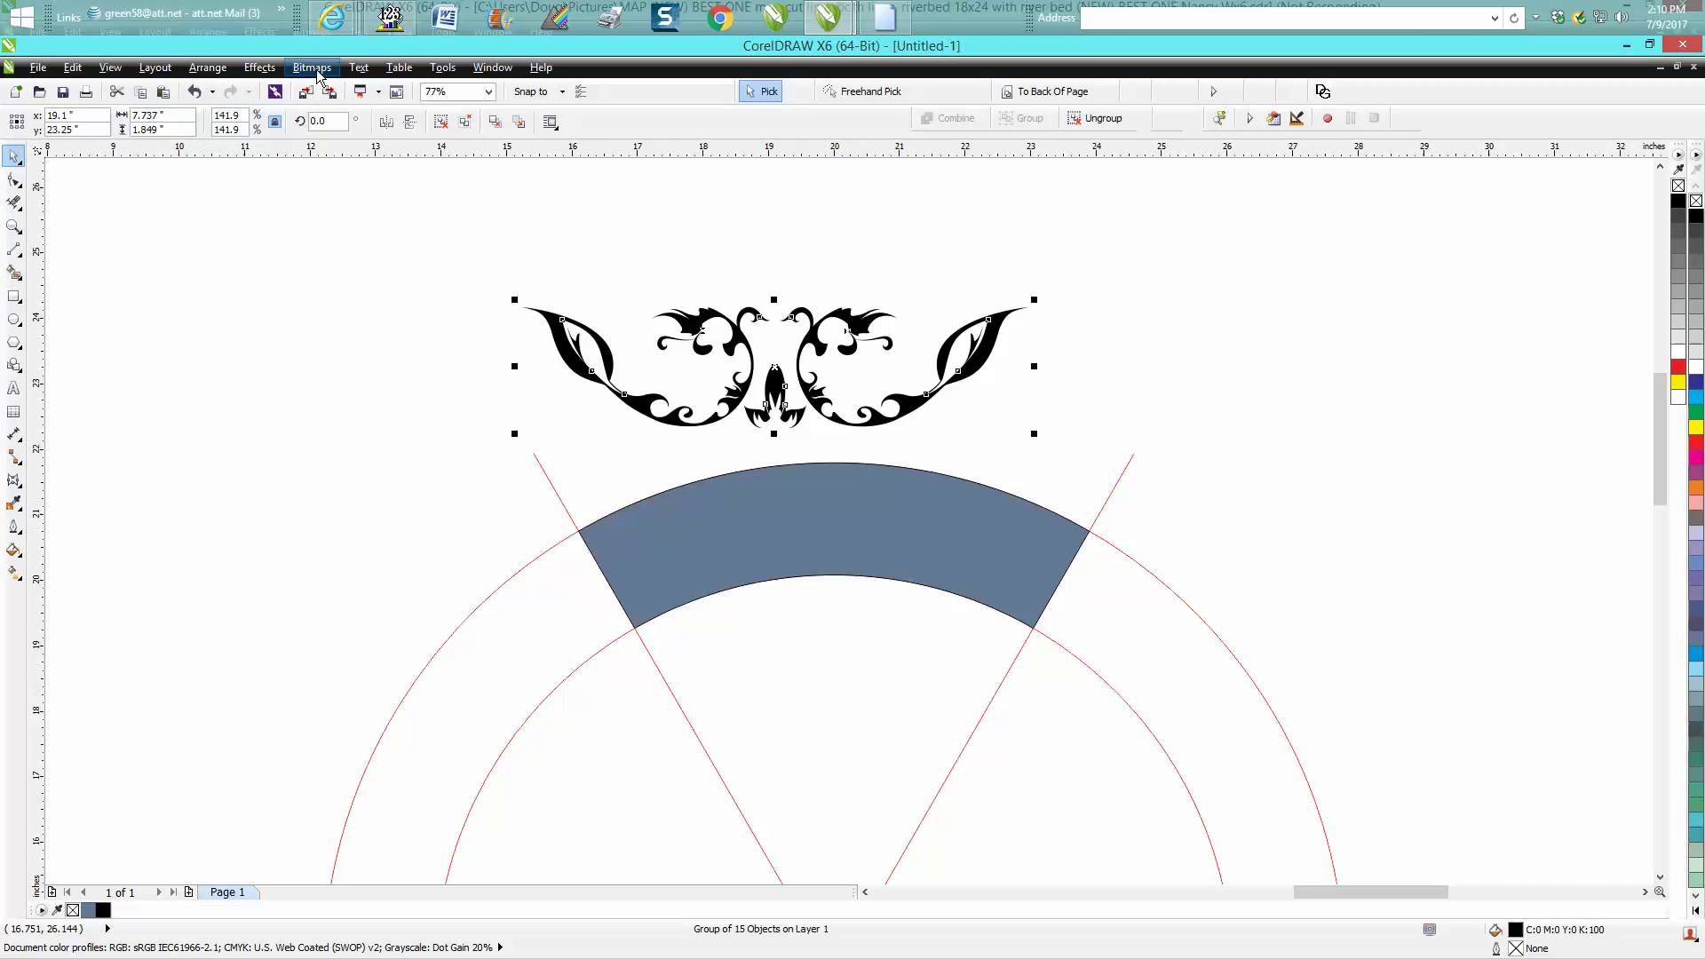
left_click(266, 69)
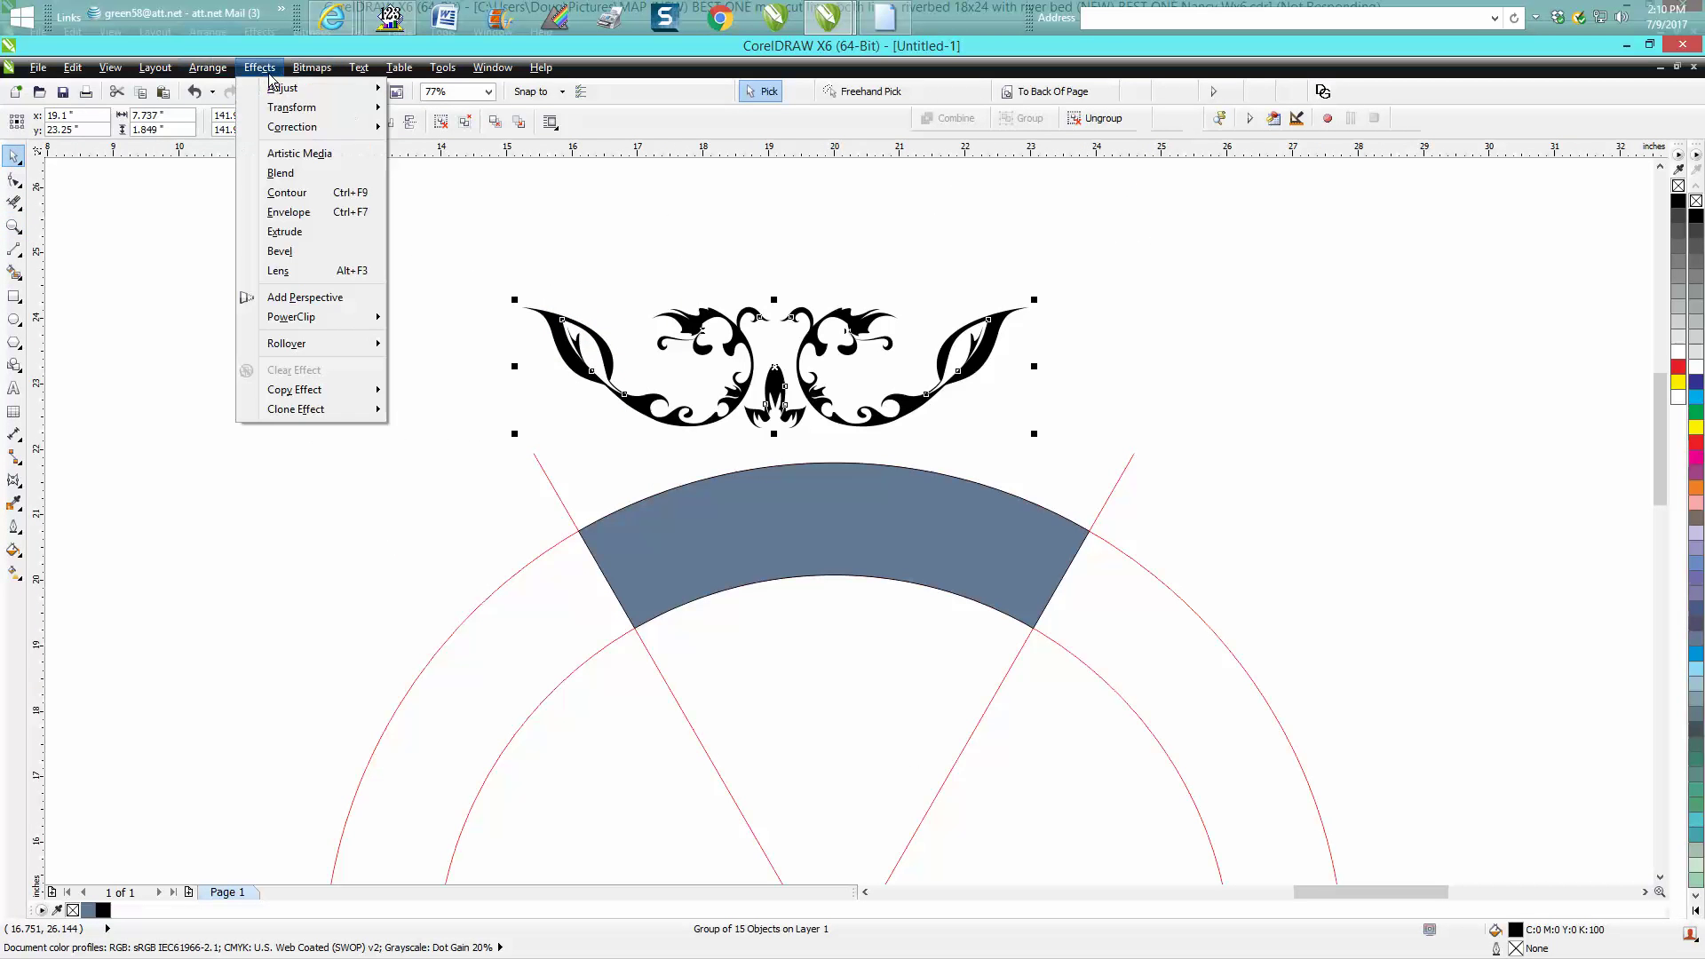
left_click(309, 212)
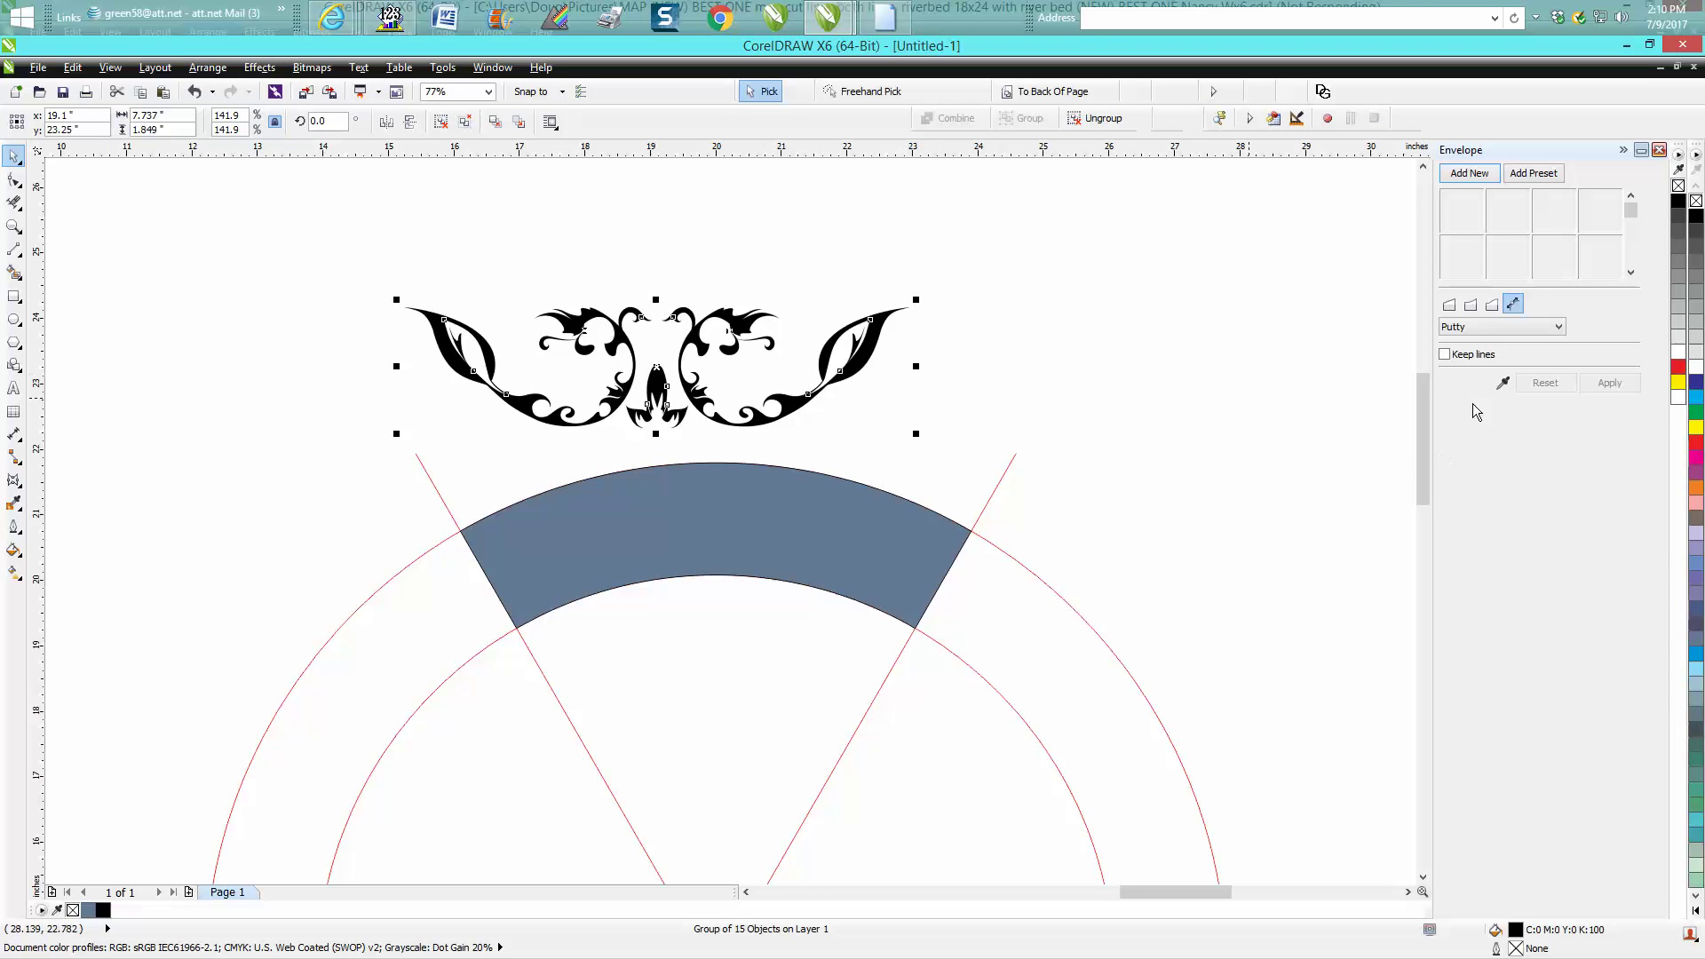
left_click(1504, 387)
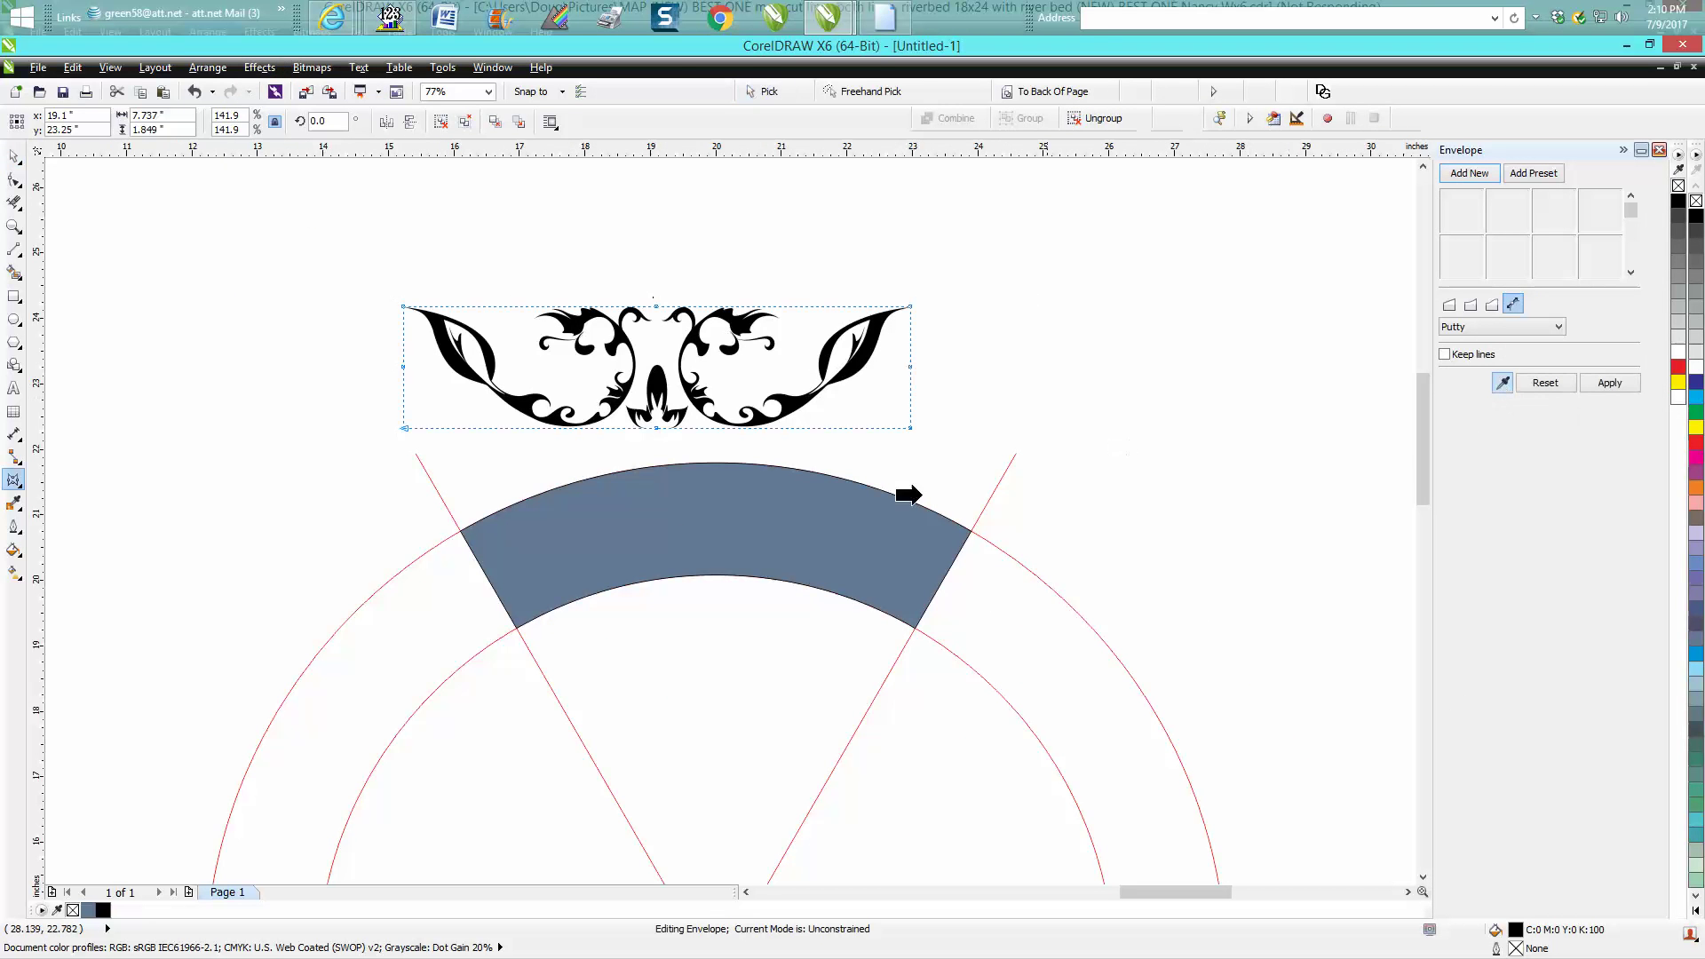
left_click(658, 532)
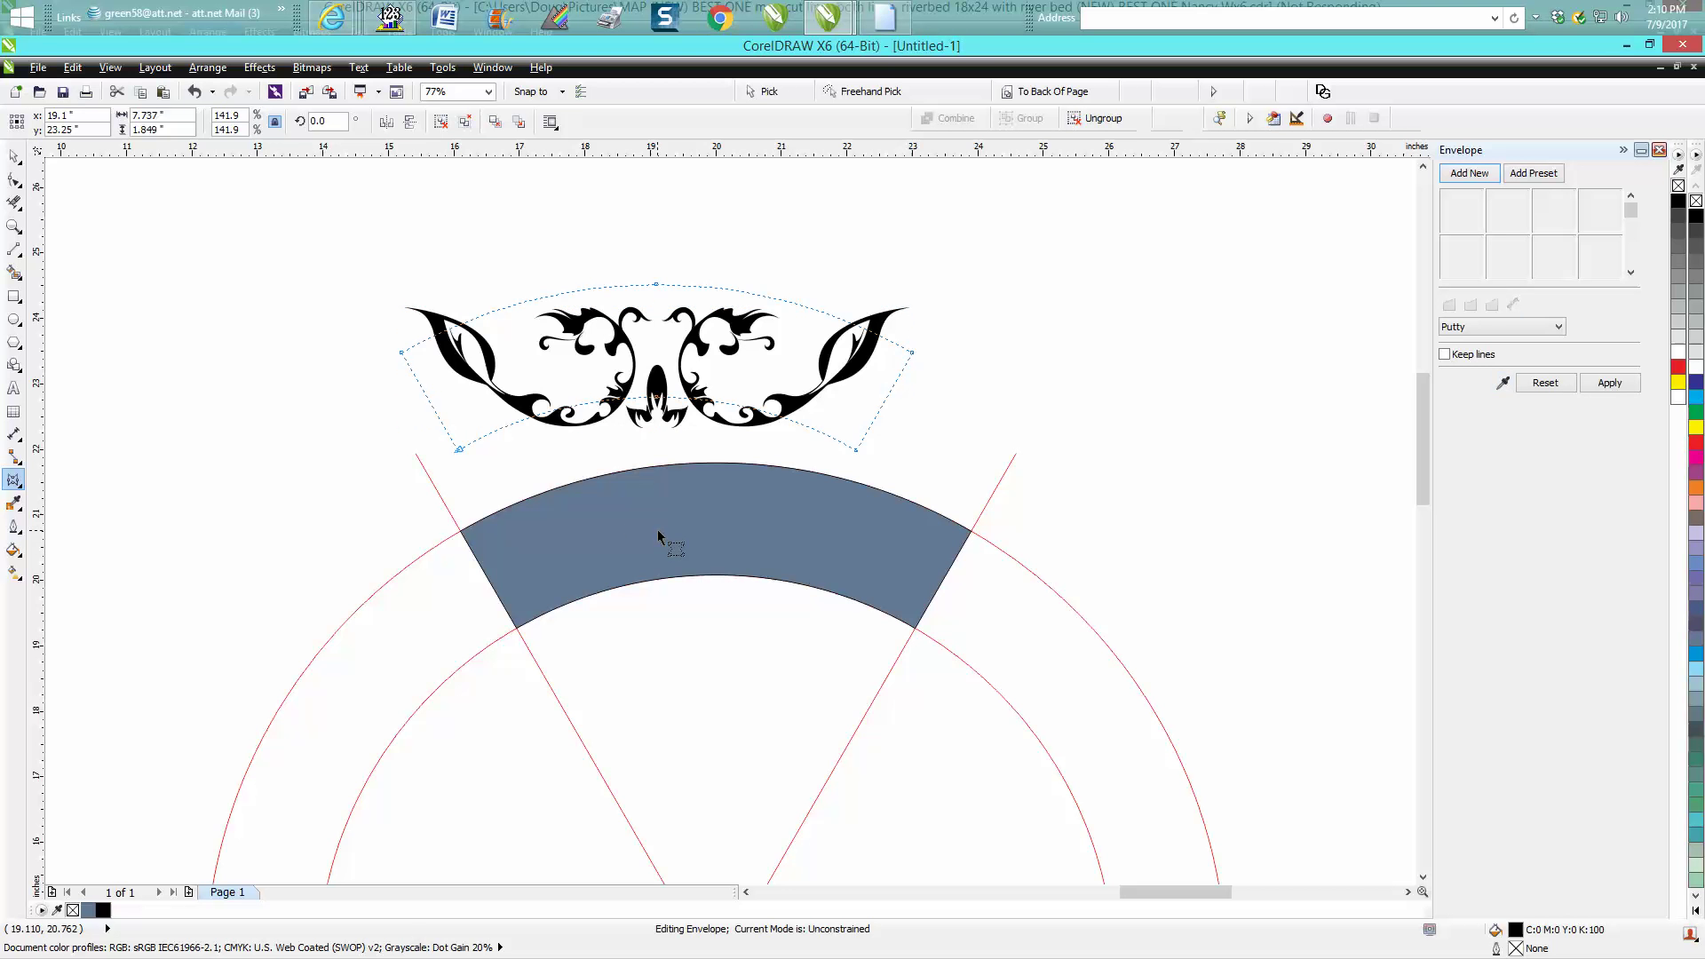
left_click(1599, 388)
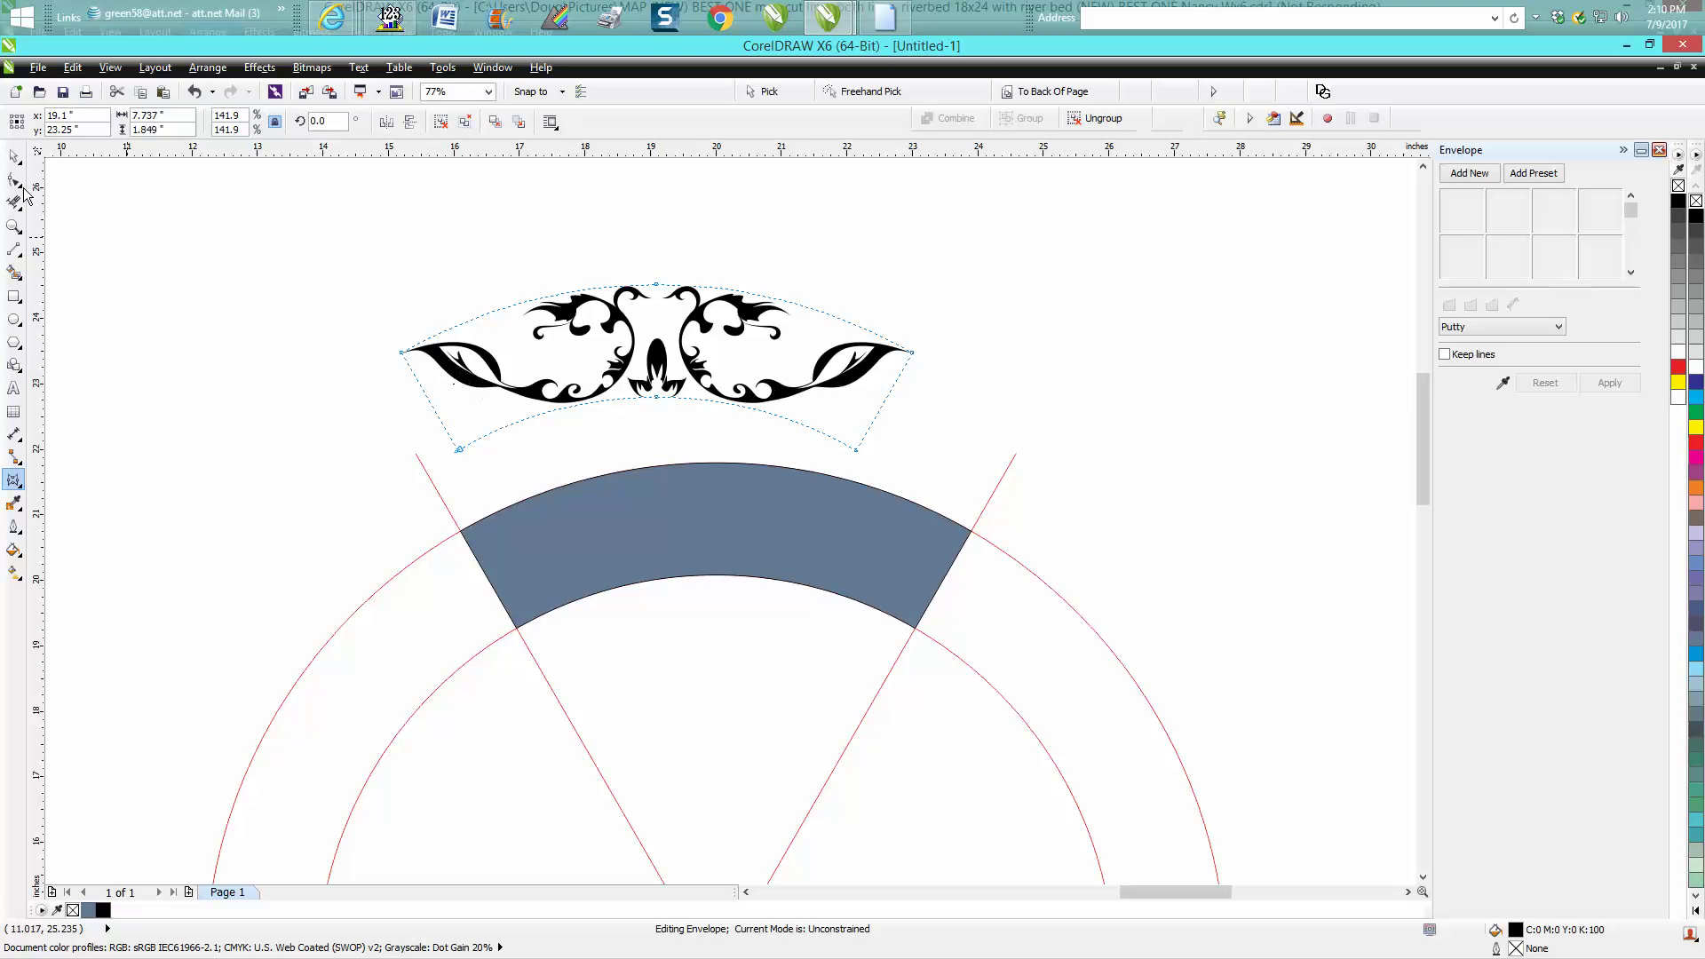
- Move the filled ring segment off the circles to empty space beside the ornament
left_click(13, 157)
left_click(733, 506)
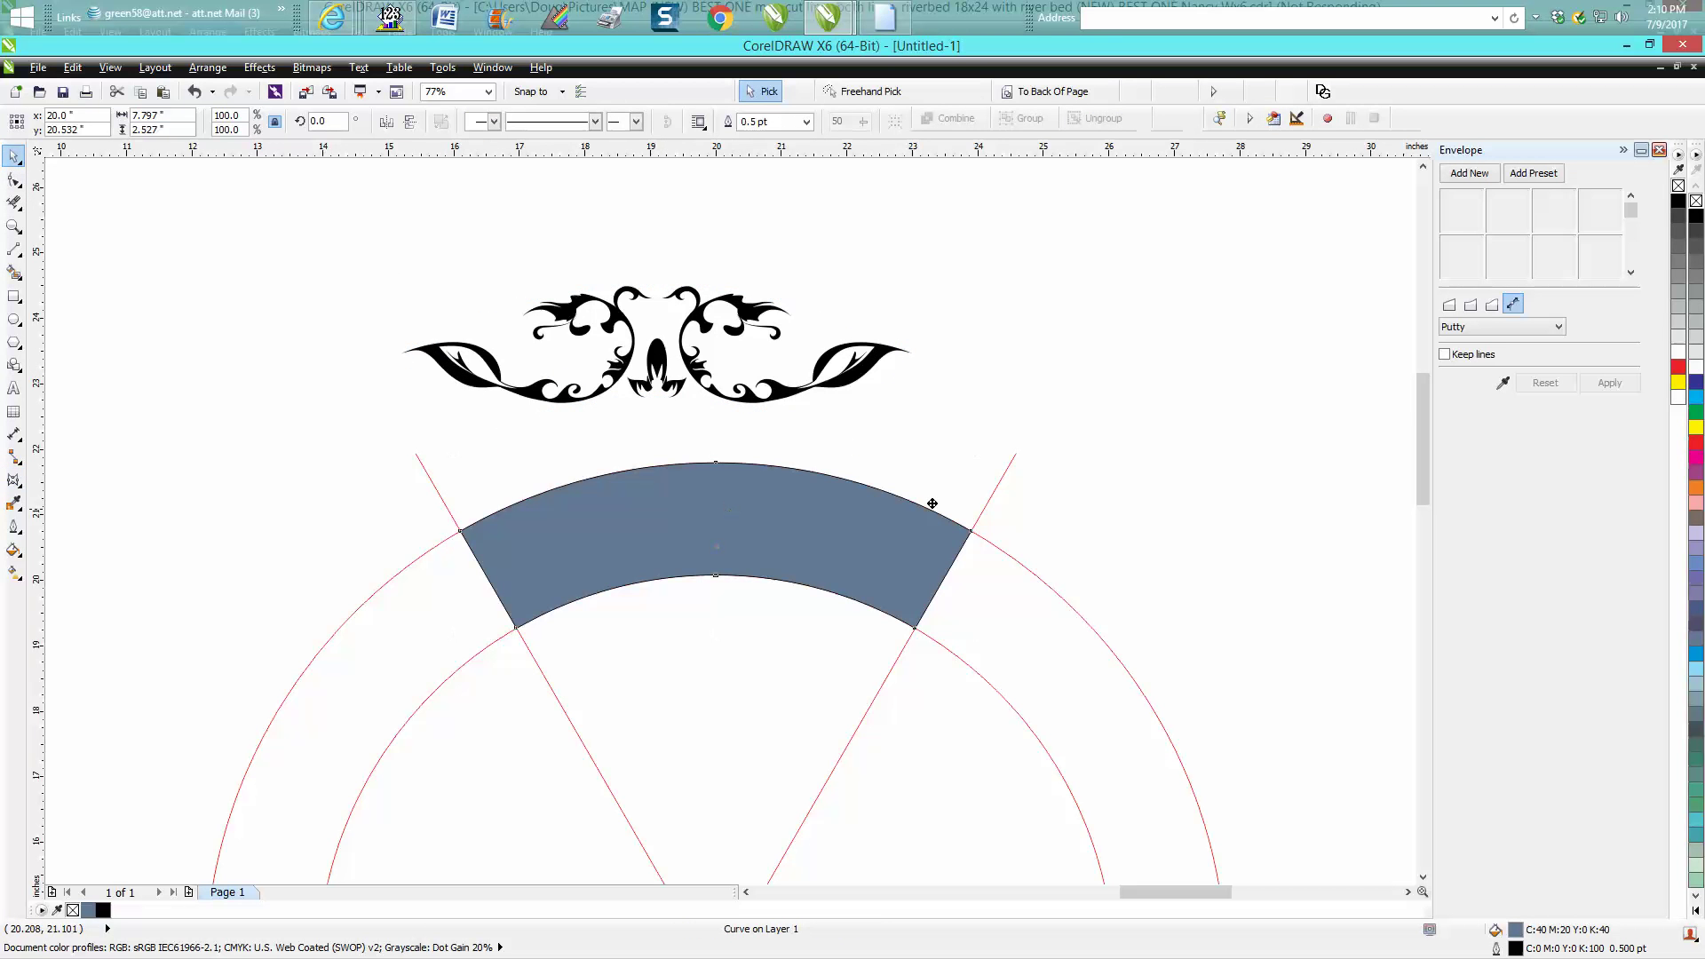
left_click_drag(933, 504, 1188, 238)
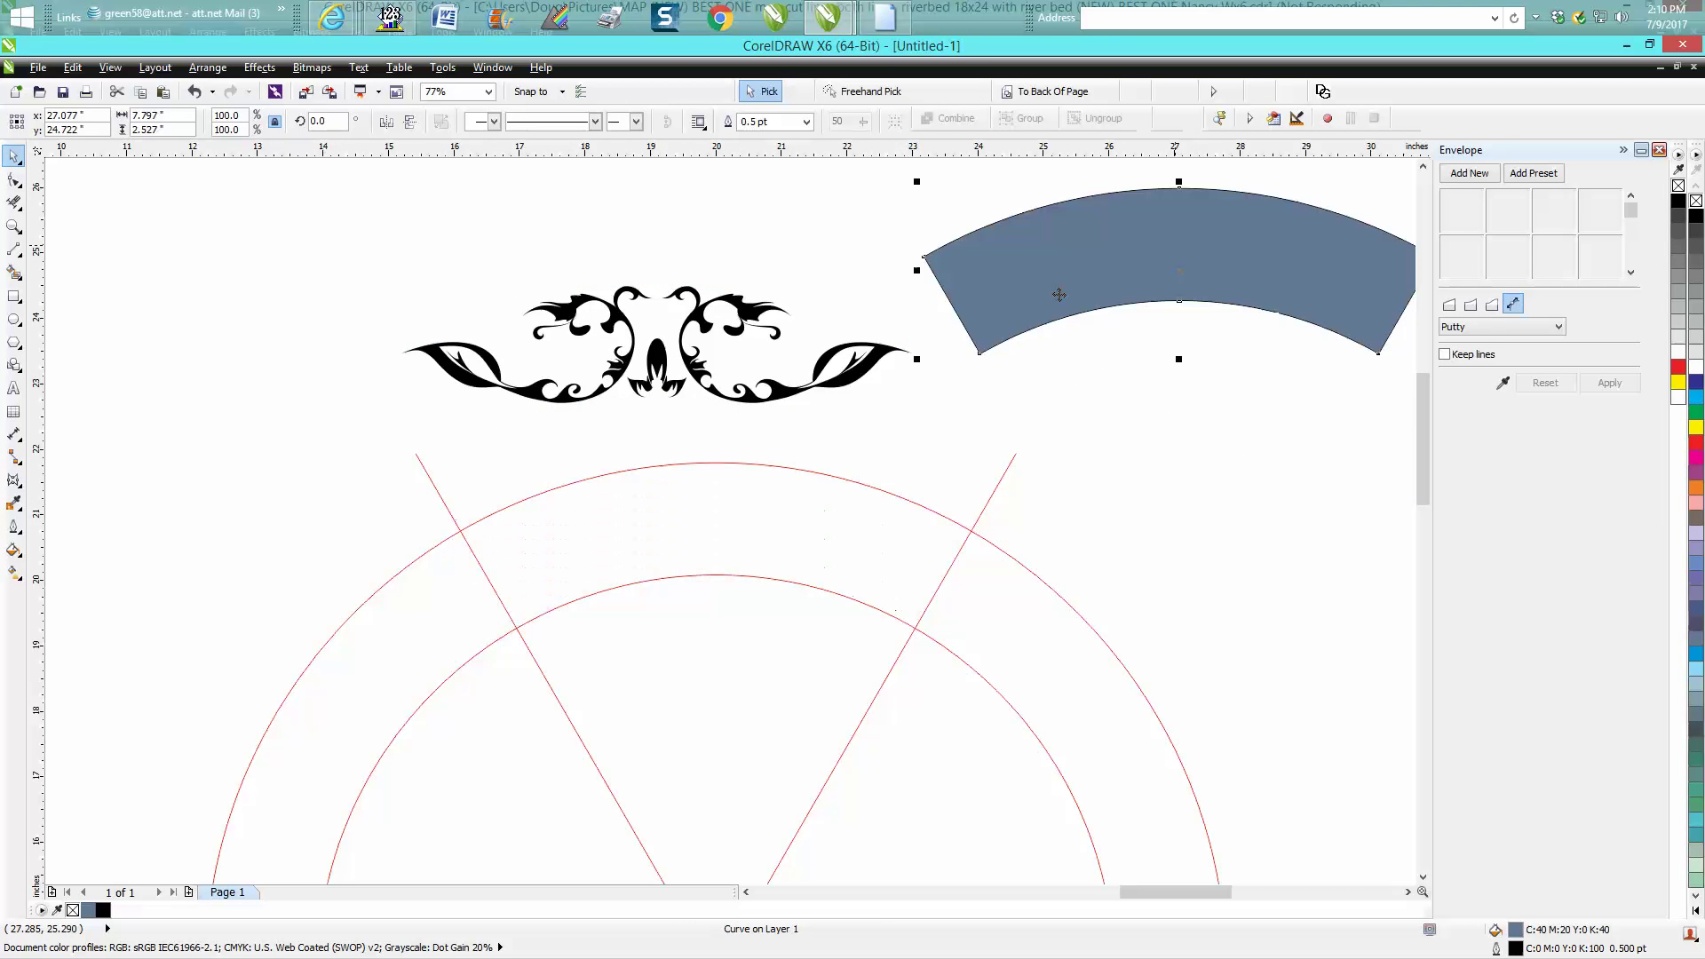
- Centre the bent ornament on the page and raise it straight up between the two circles and the angled lines
left_click(877, 360)
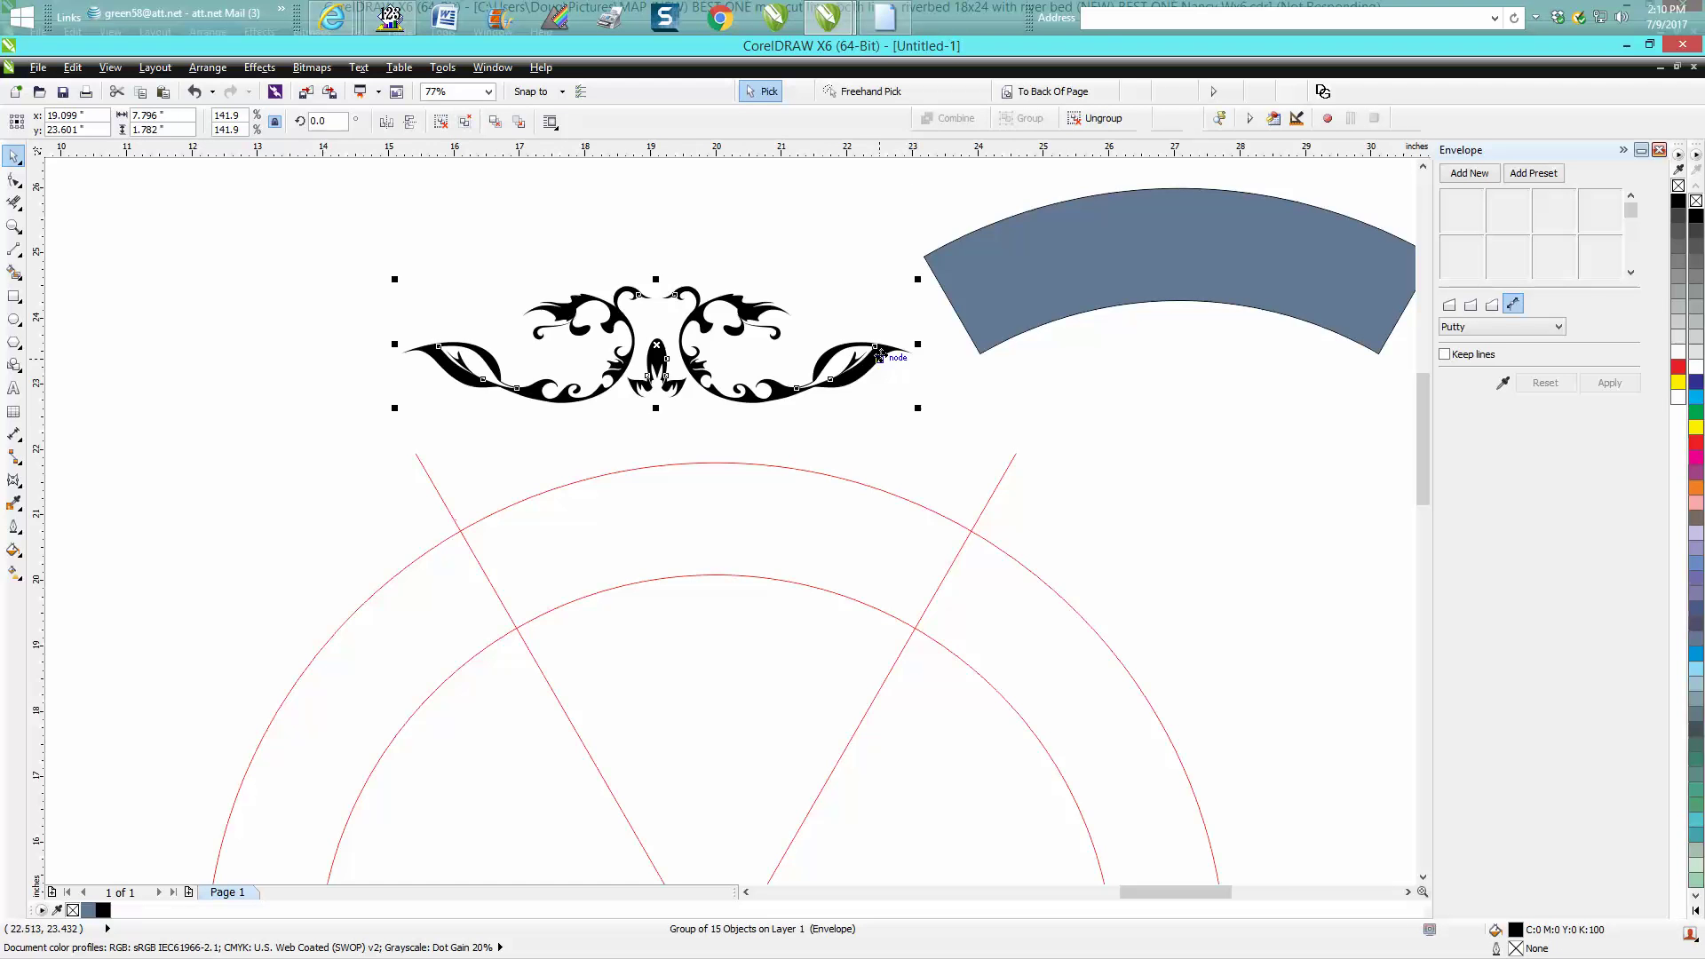
key("p")
scroll(874, 365, "down", 2)
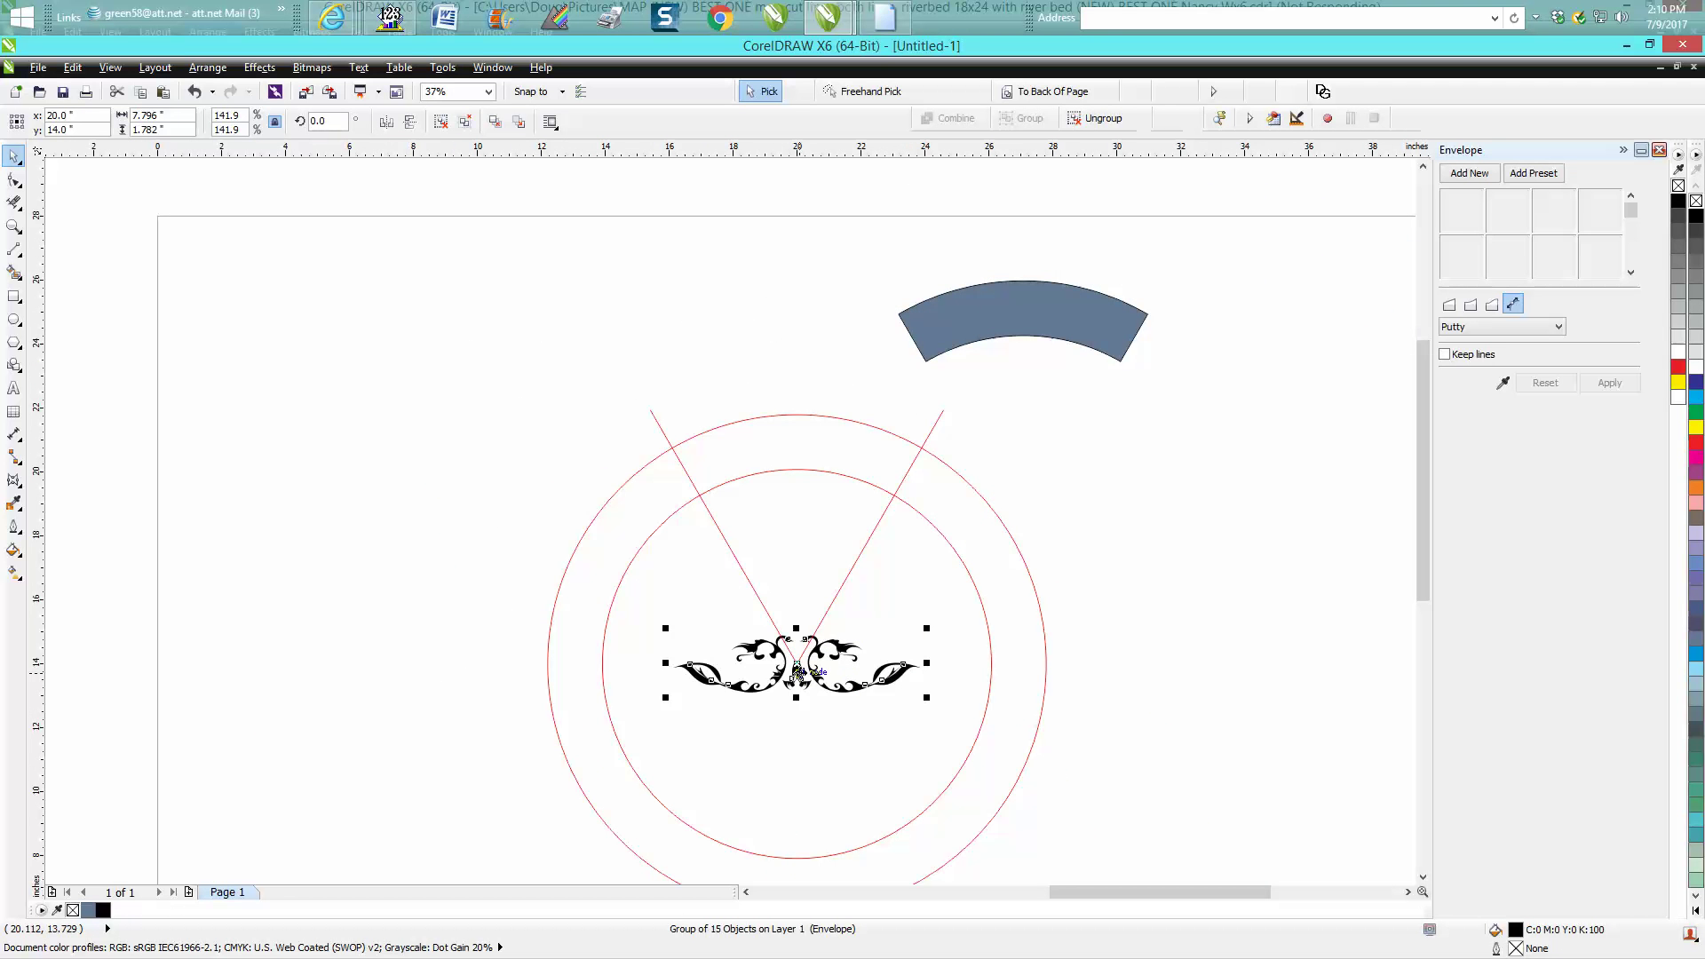
left_click_drag(797, 673, 807, 451)
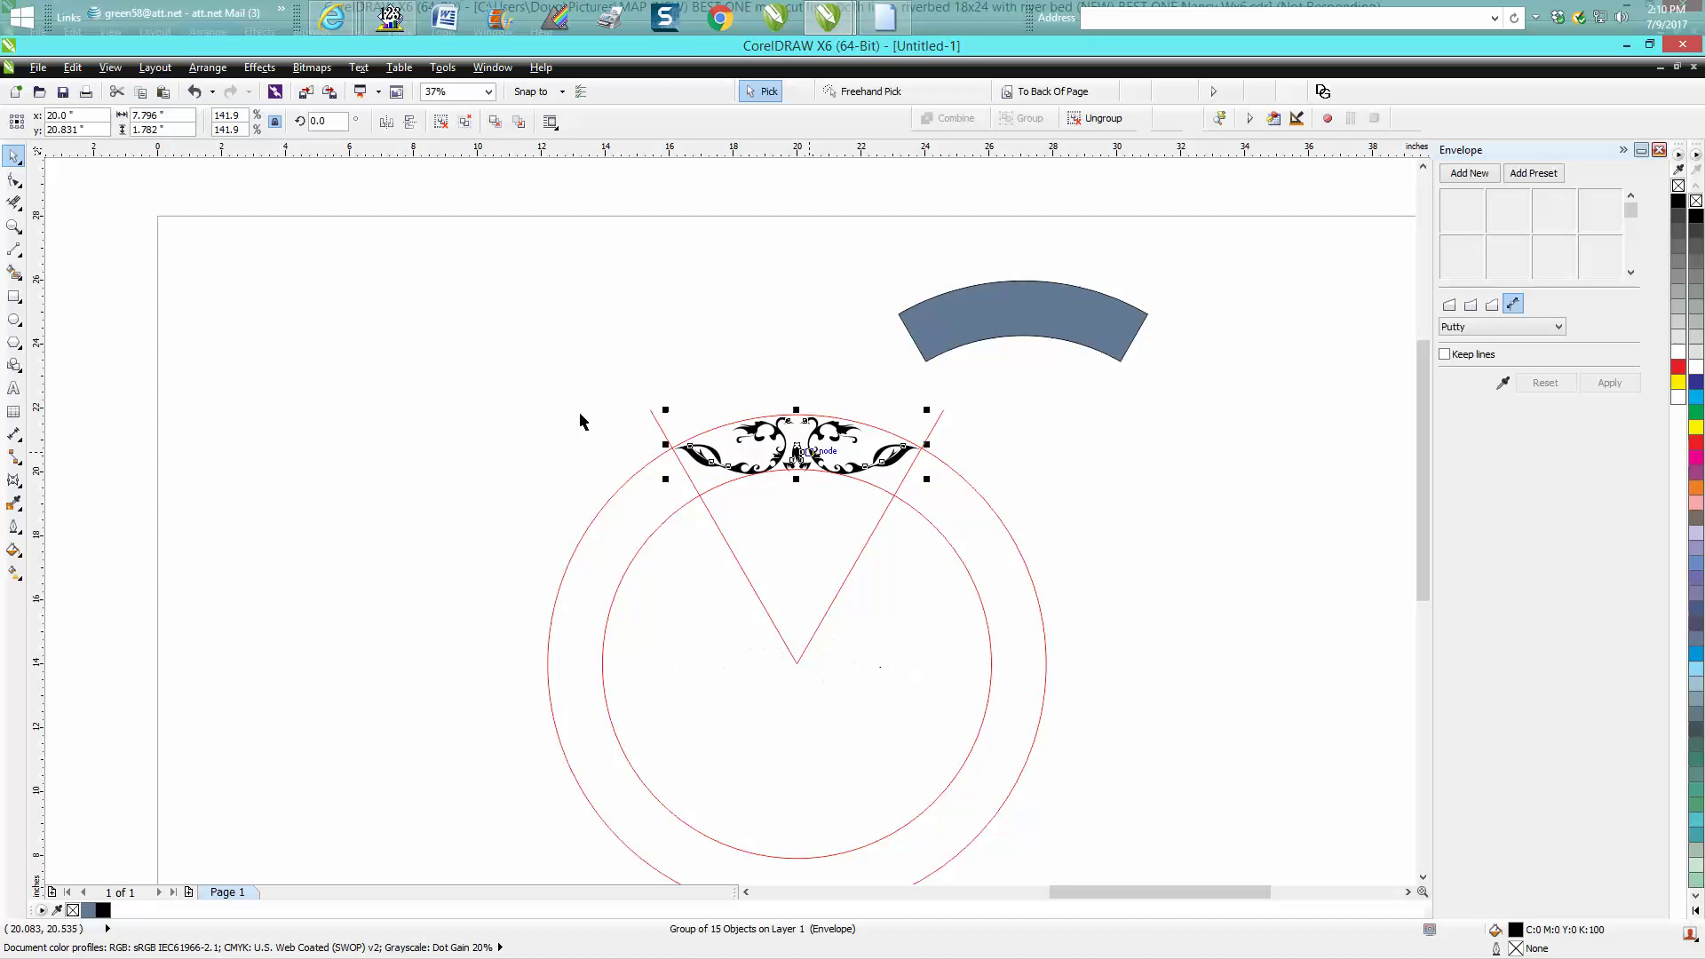
- Nudge the ornament slightly upward, to a vertical position of 20.869 in, to fit it to the circle arcs
left_click(14, 226)
left_click_drag(640, 386, 1013, 568)
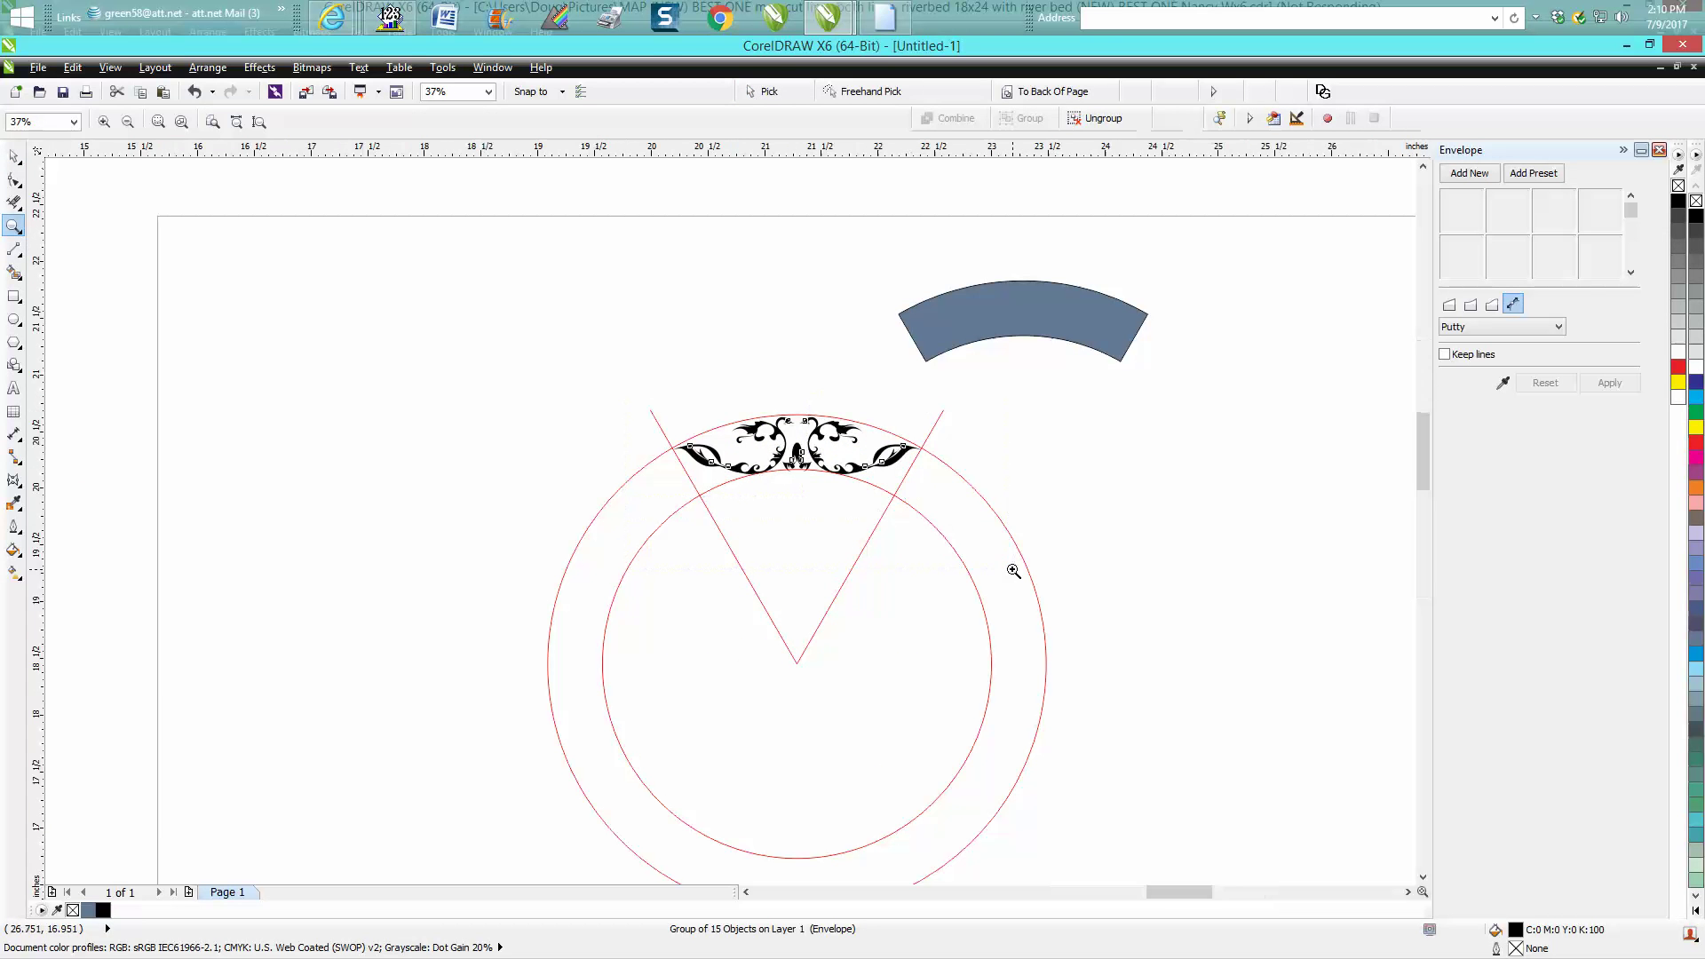
left_click(13, 156)
left_click(352, 213)
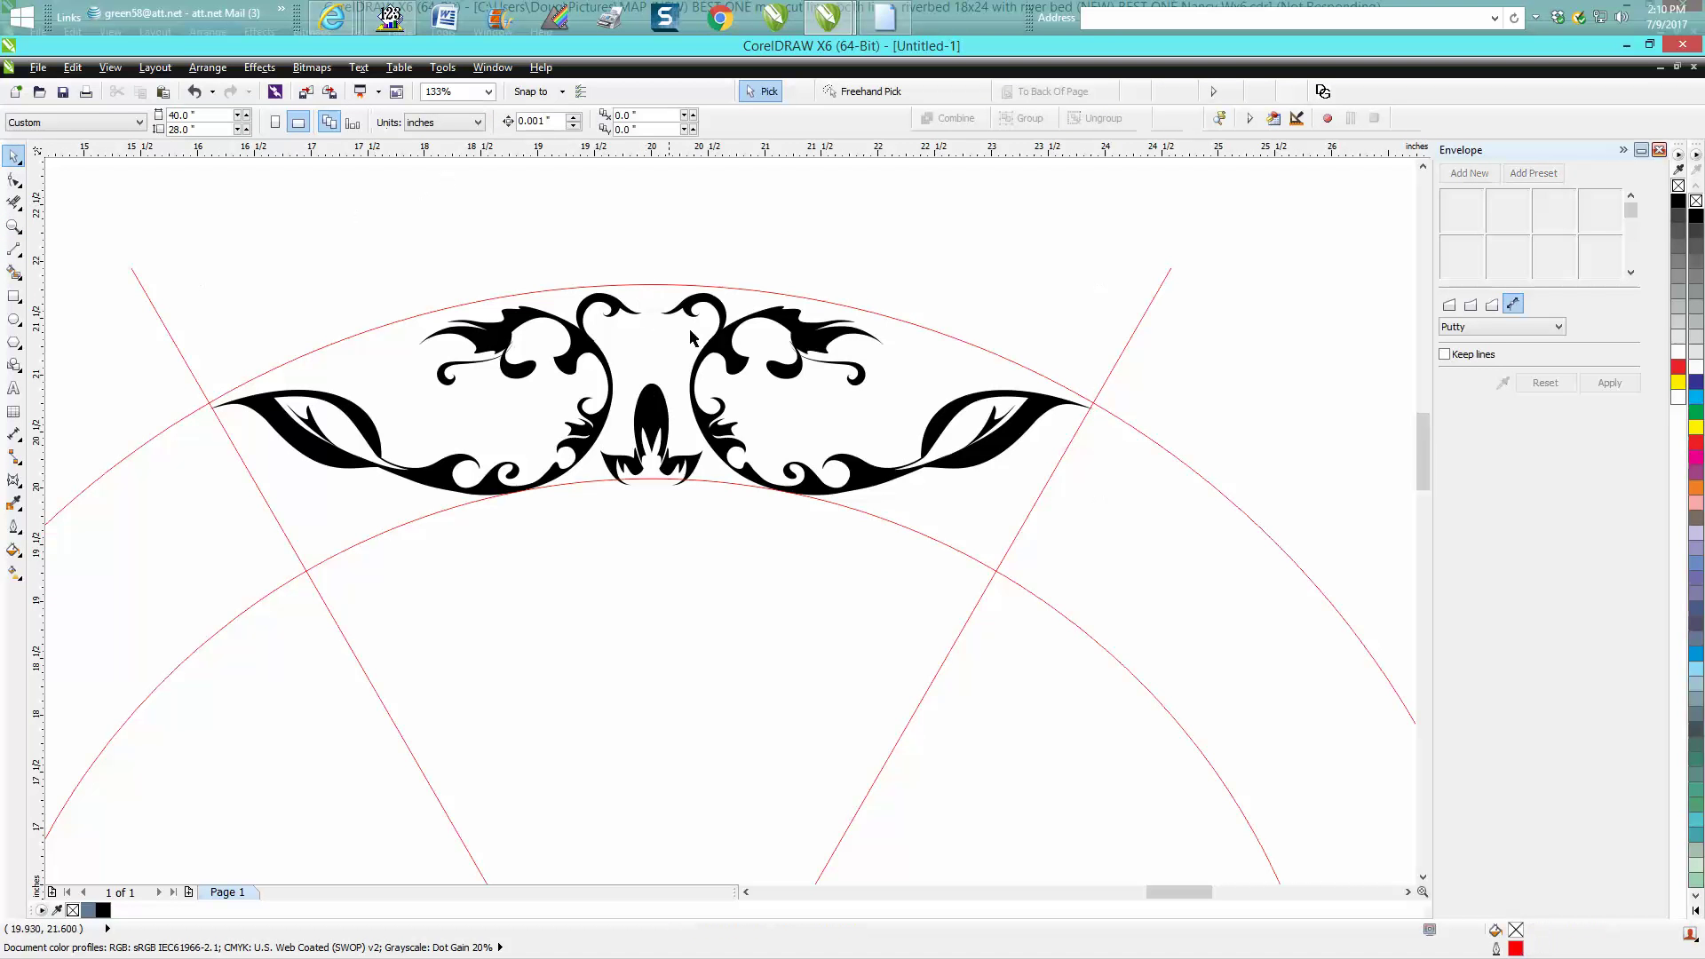
left_click(722, 332)
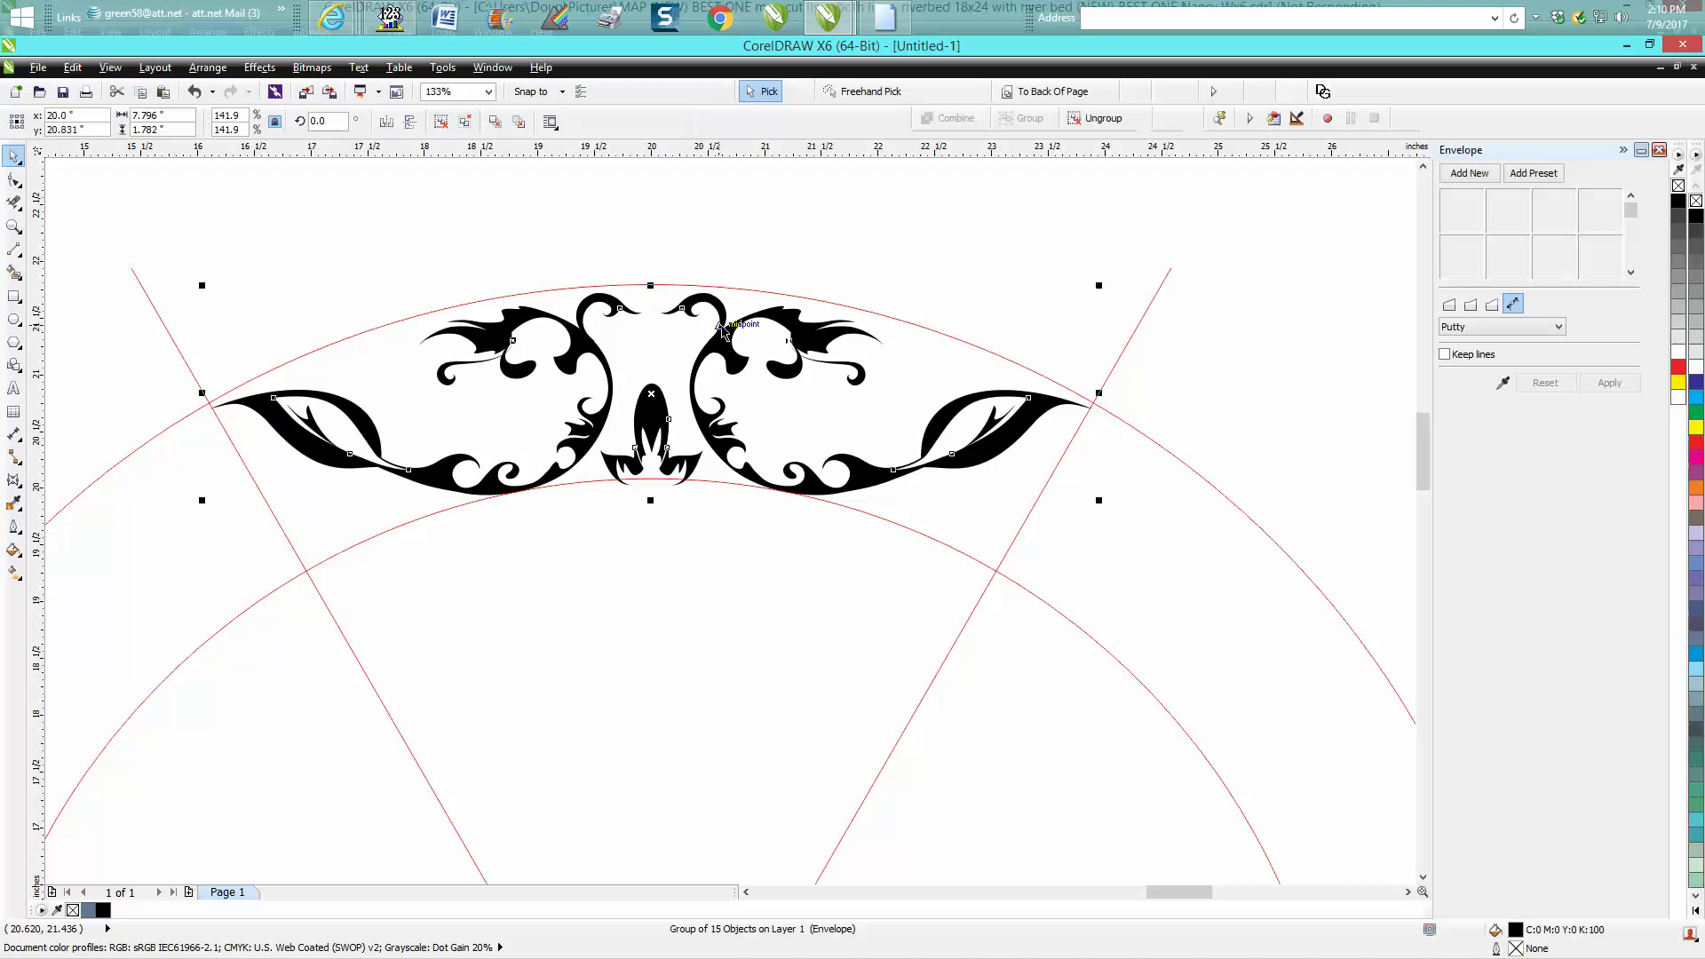
left_click_drag(722, 332, 722, 331)
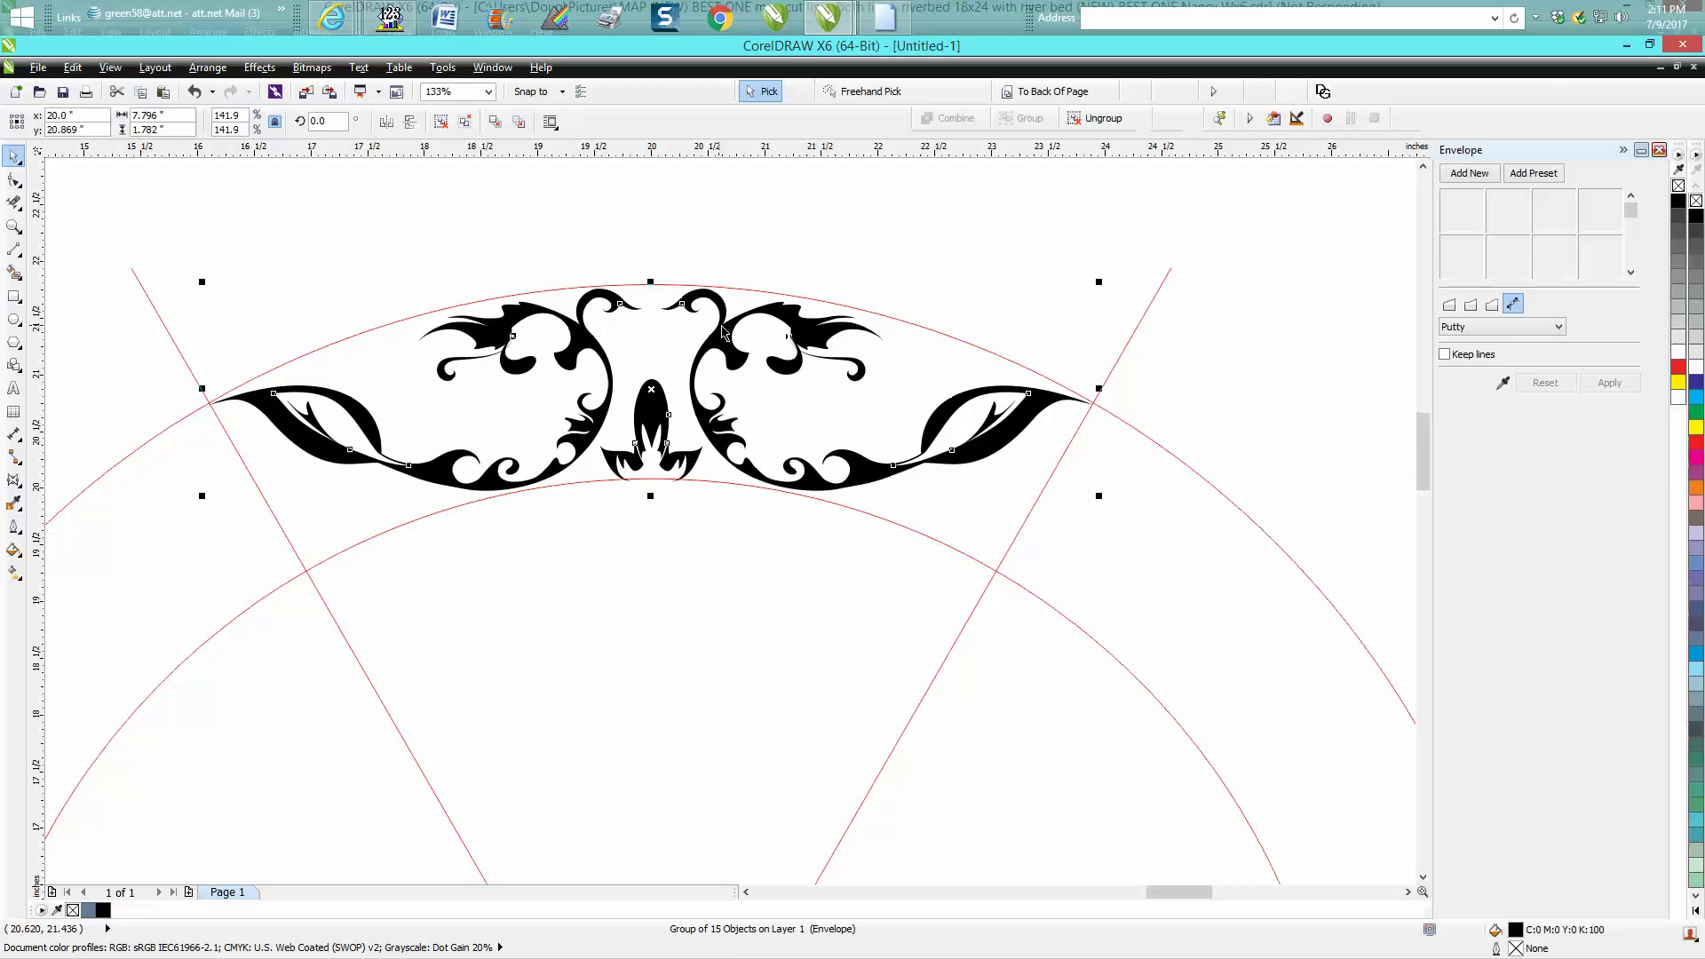
left_click(721, 211)
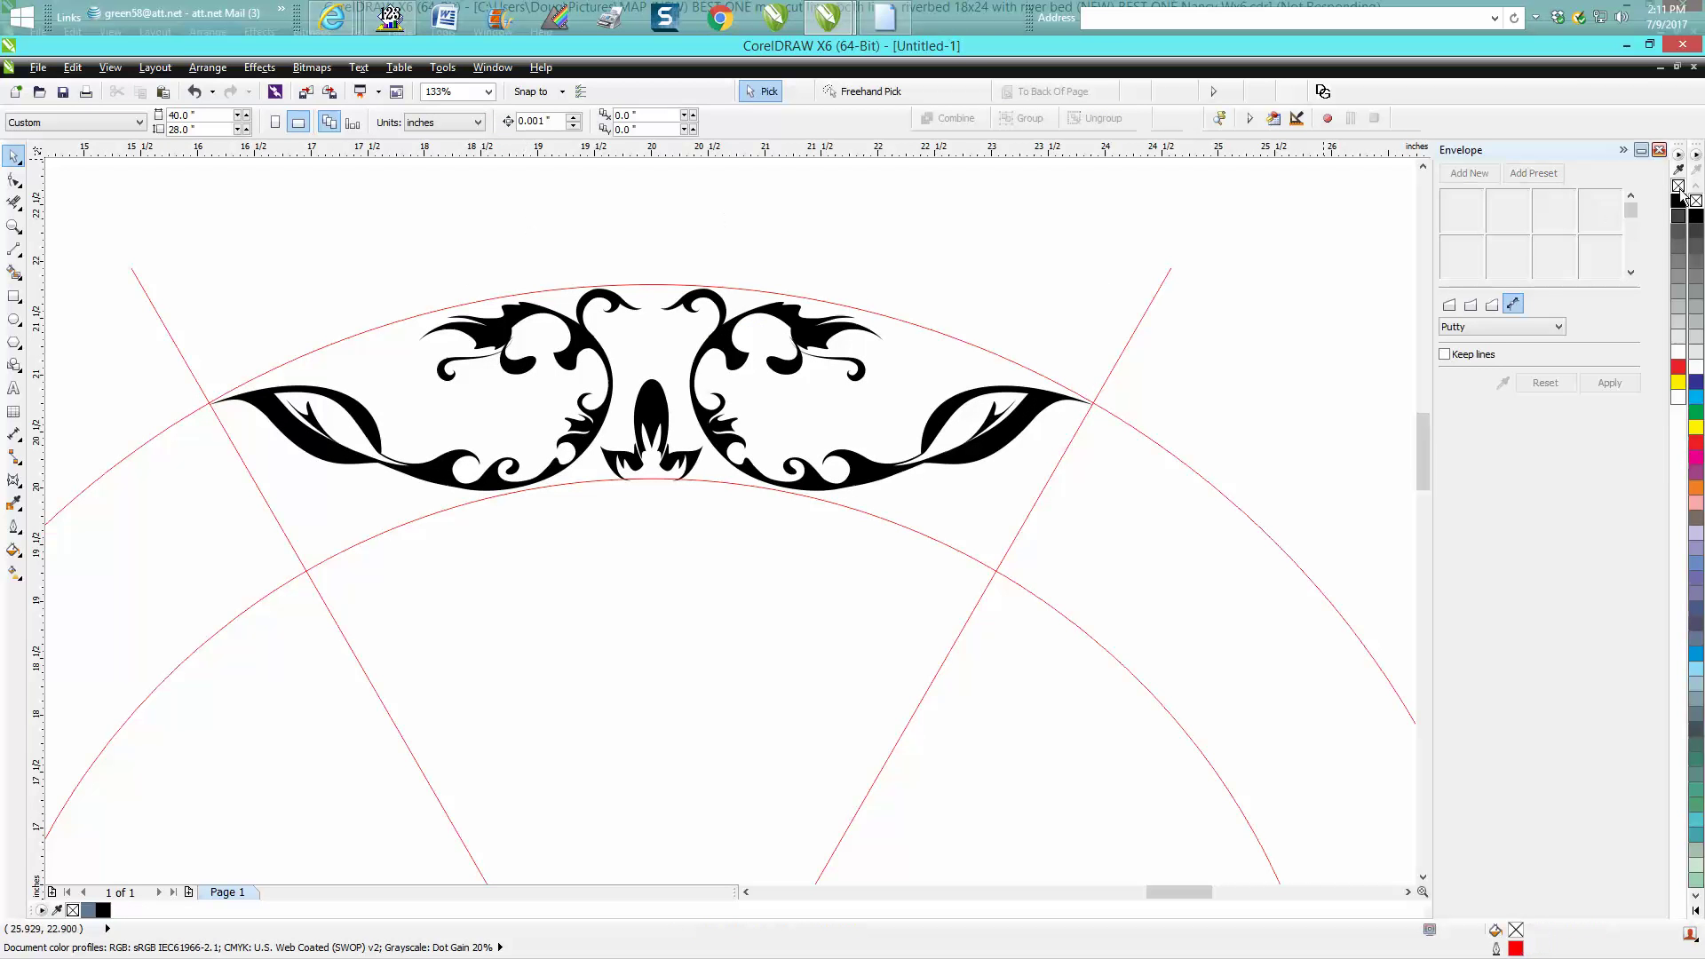
- Close the Envelope settings and open the Rotate transformation settings
left_click(1659, 149)
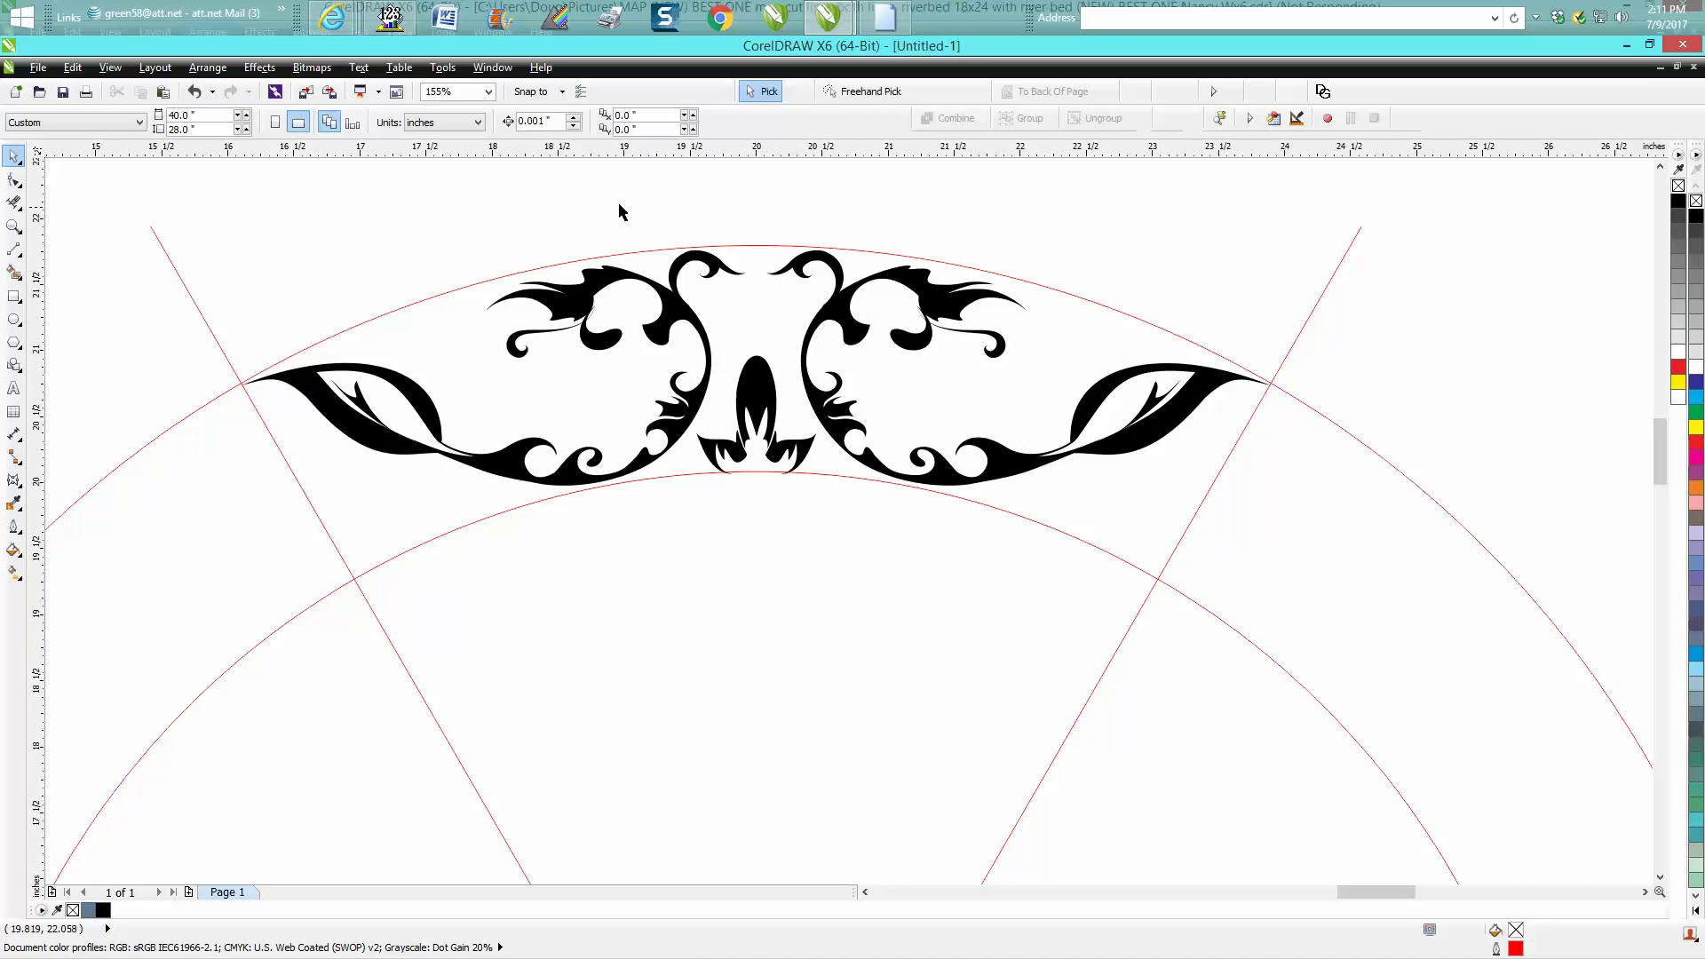
left_click(218, 74)
mouse_move(233, 89)
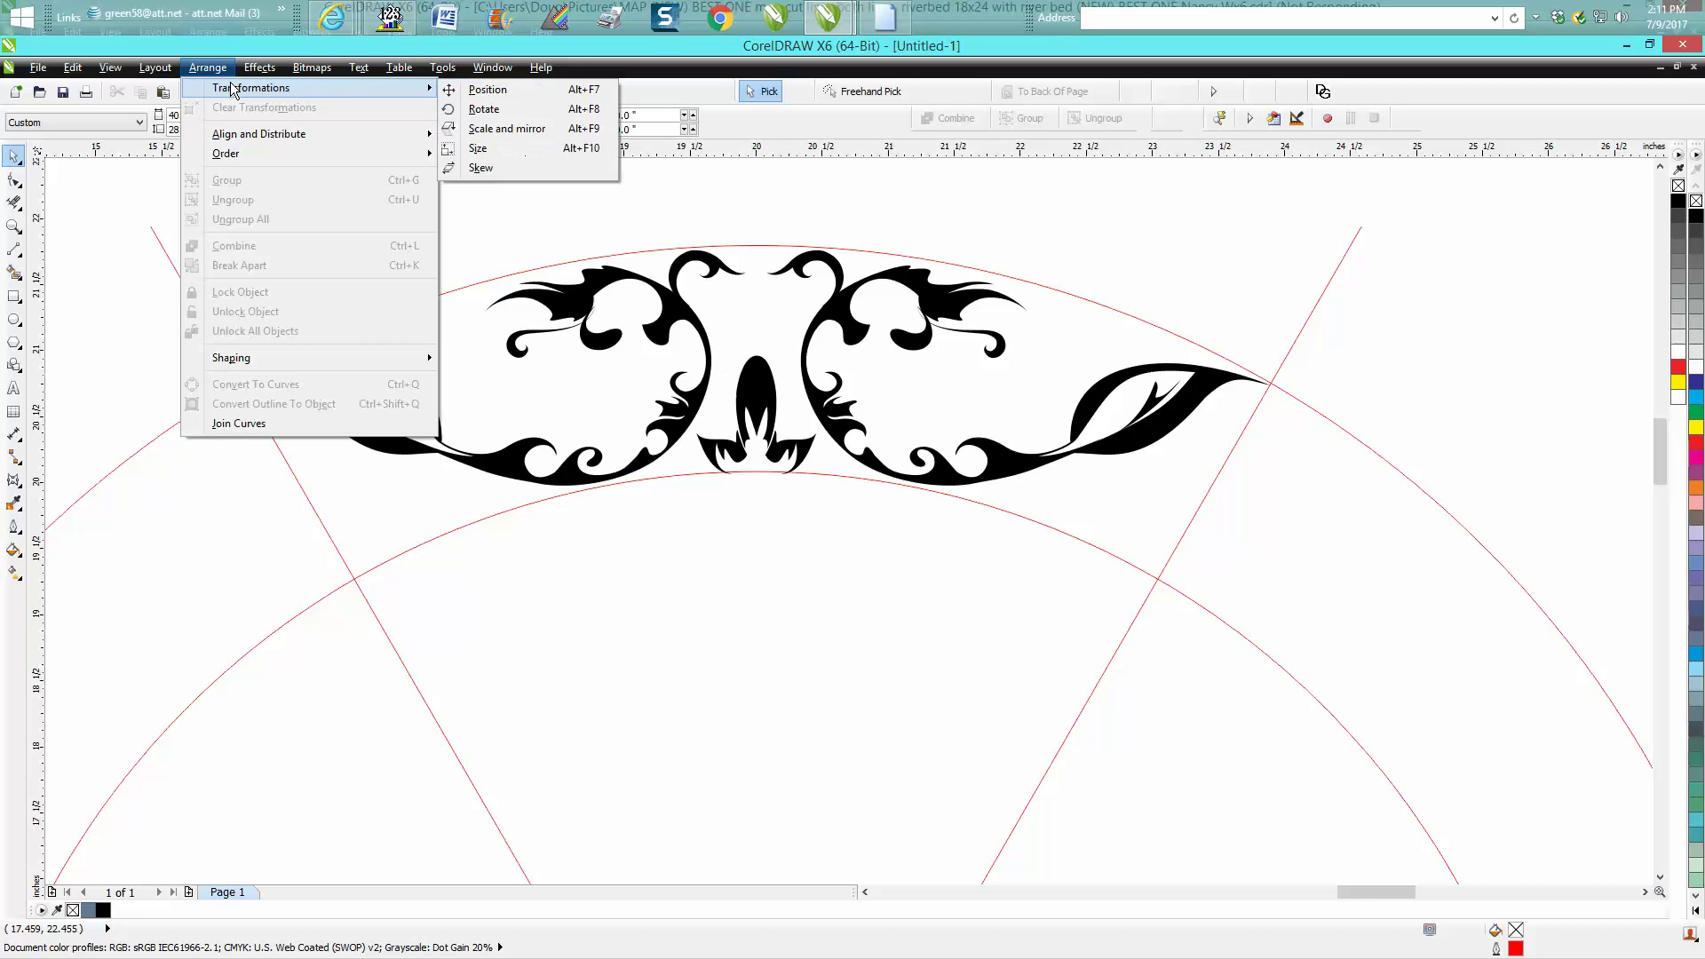
left_click(487, 109)
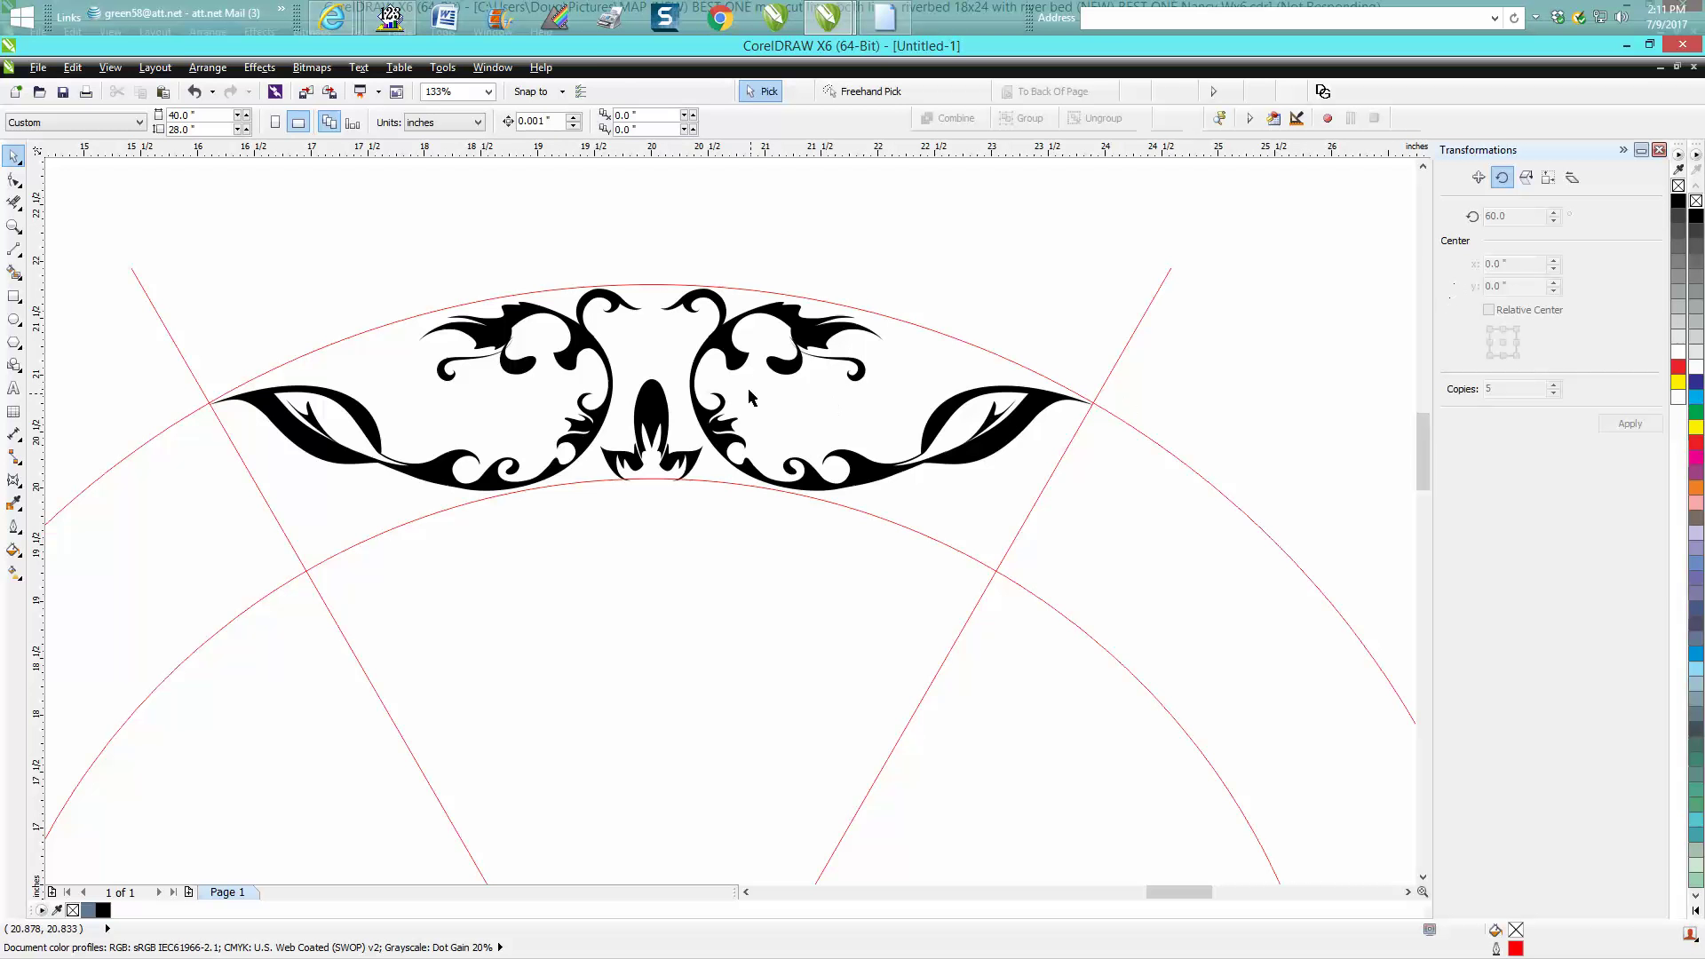
- Place the ornament's rotation centre exactly on the centre of the concentric circles, at x 20.0 in and y 14.0 in
left_click(772, 375)
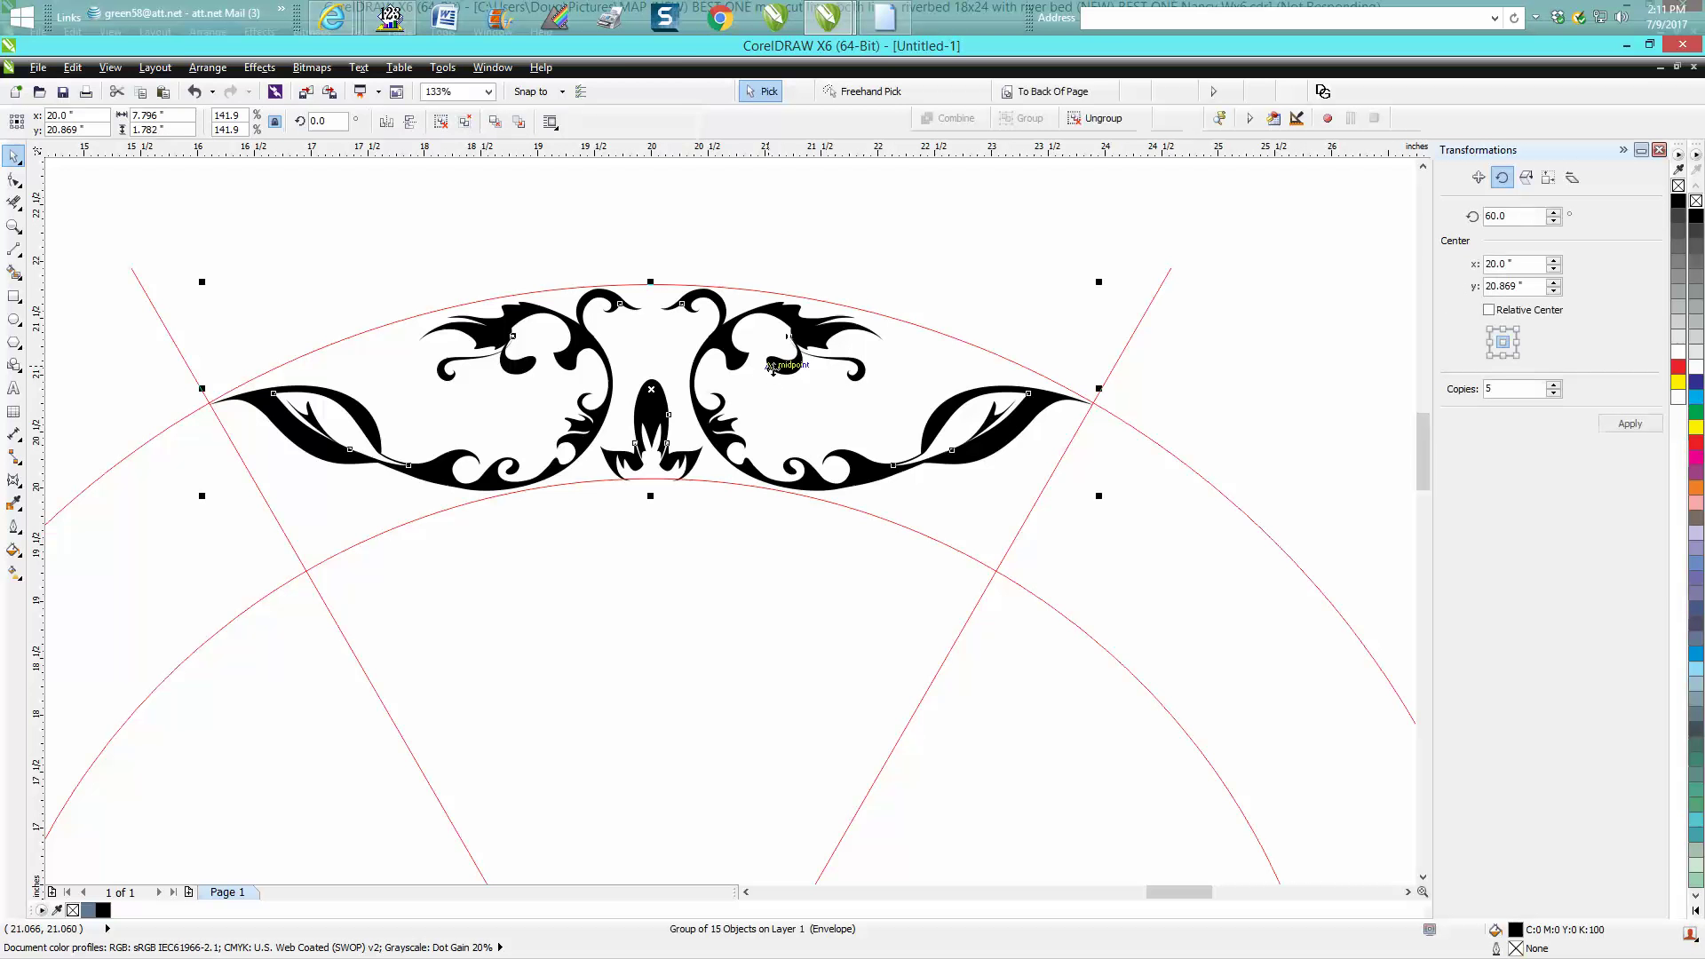
scroll(666, 400, "down", 4)
left_click(666, 399)
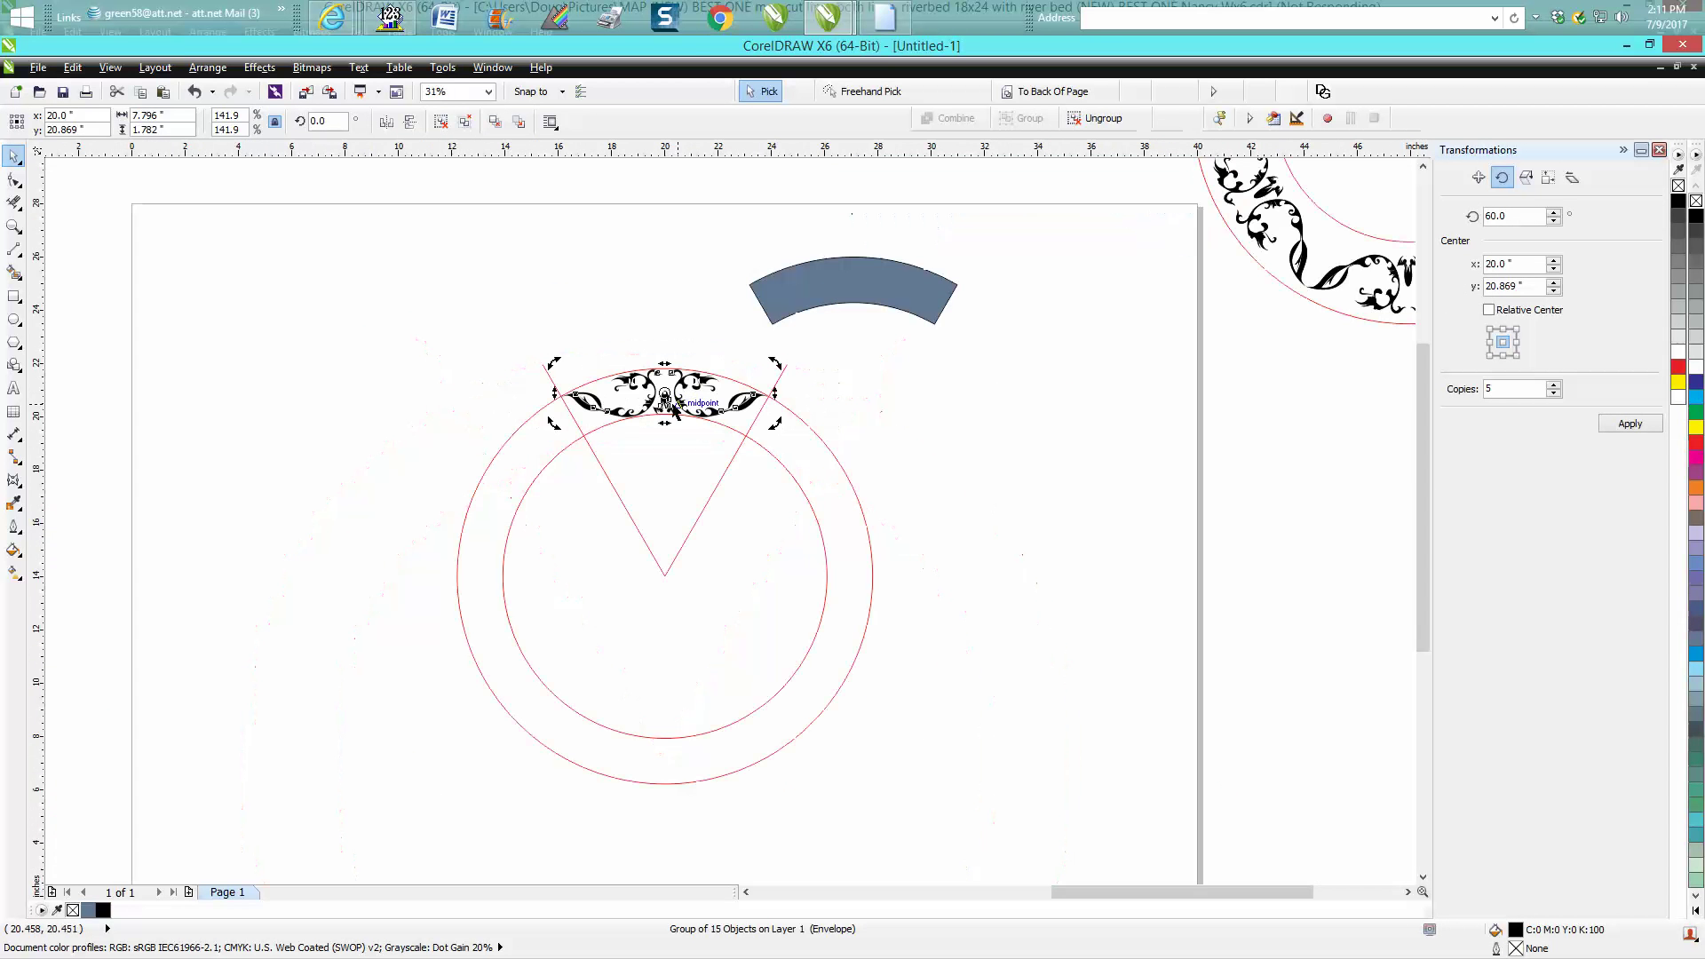
mouse_move(641, 553)
left_mouse_down()
mouse_move(654, 591)
mouse_move(662, 571)
left_mouse_up()
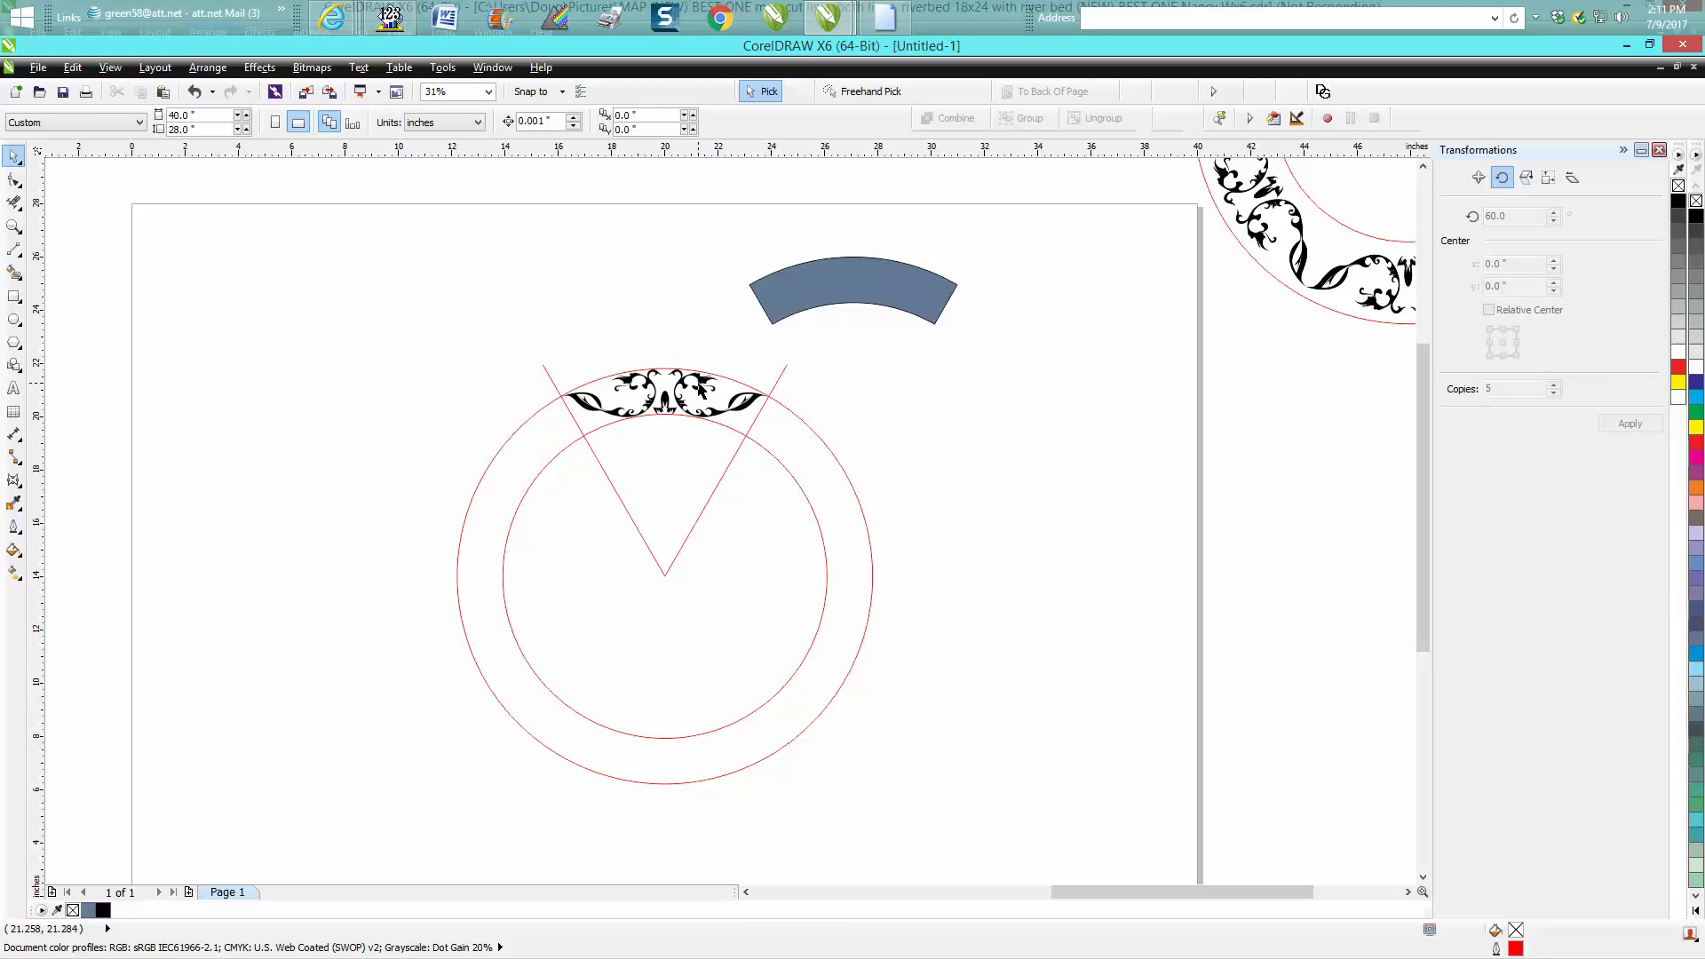
double_click(701, 391)
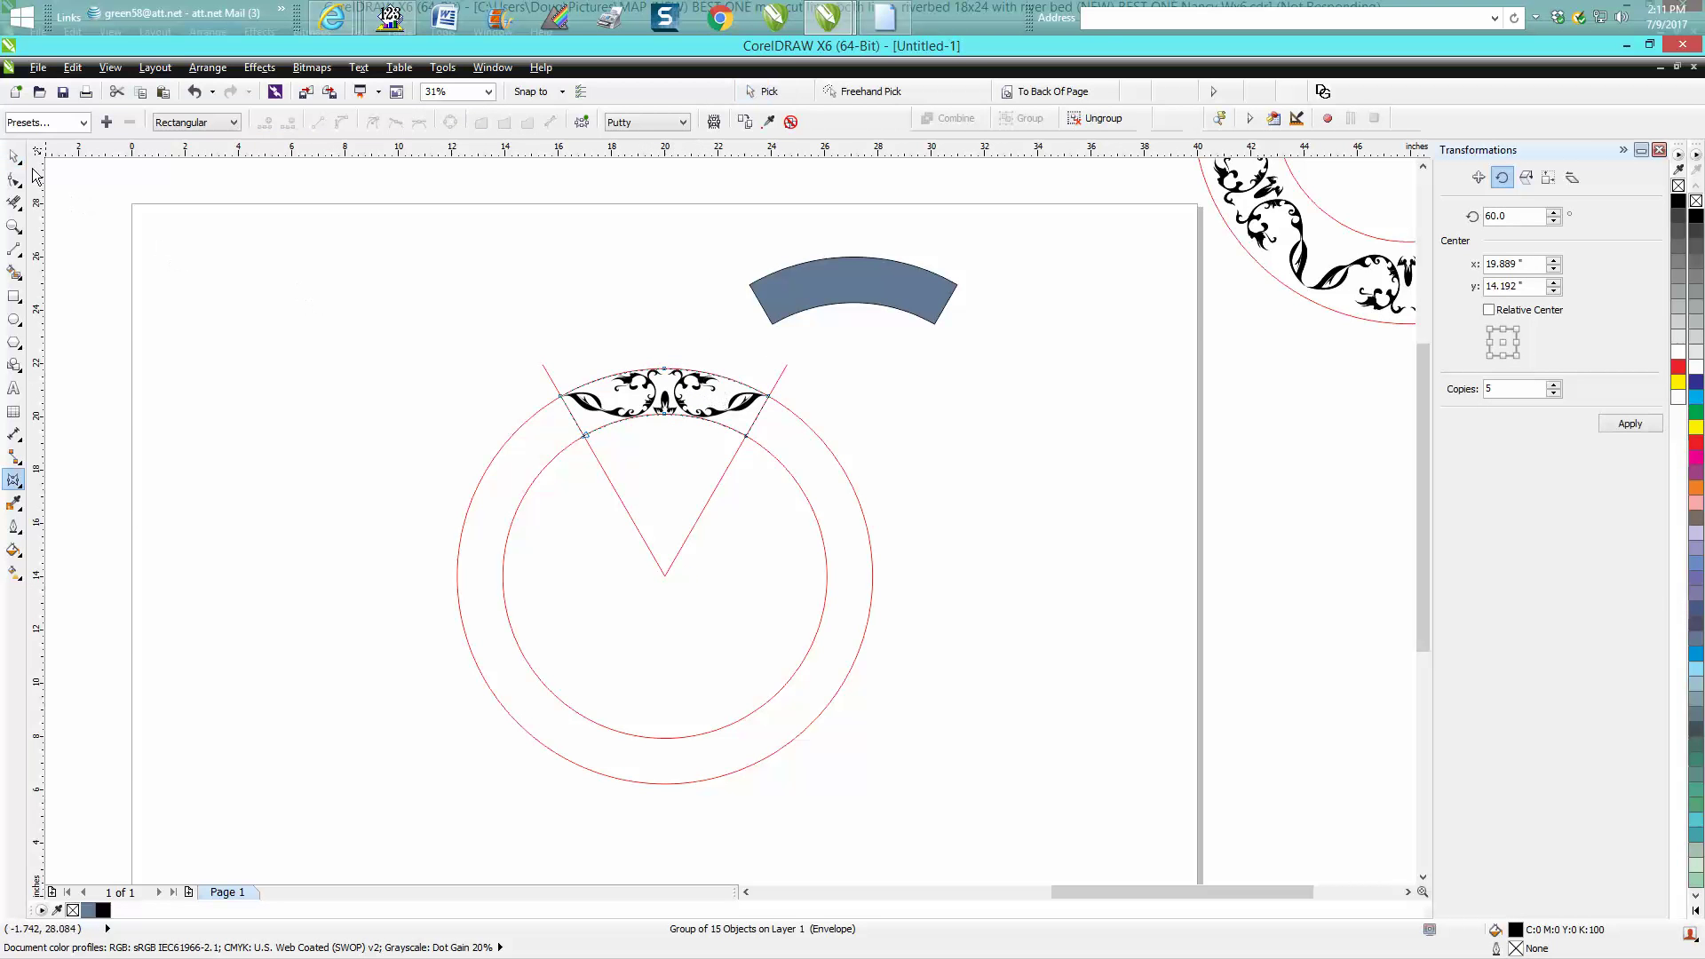
left_click(14, 156)
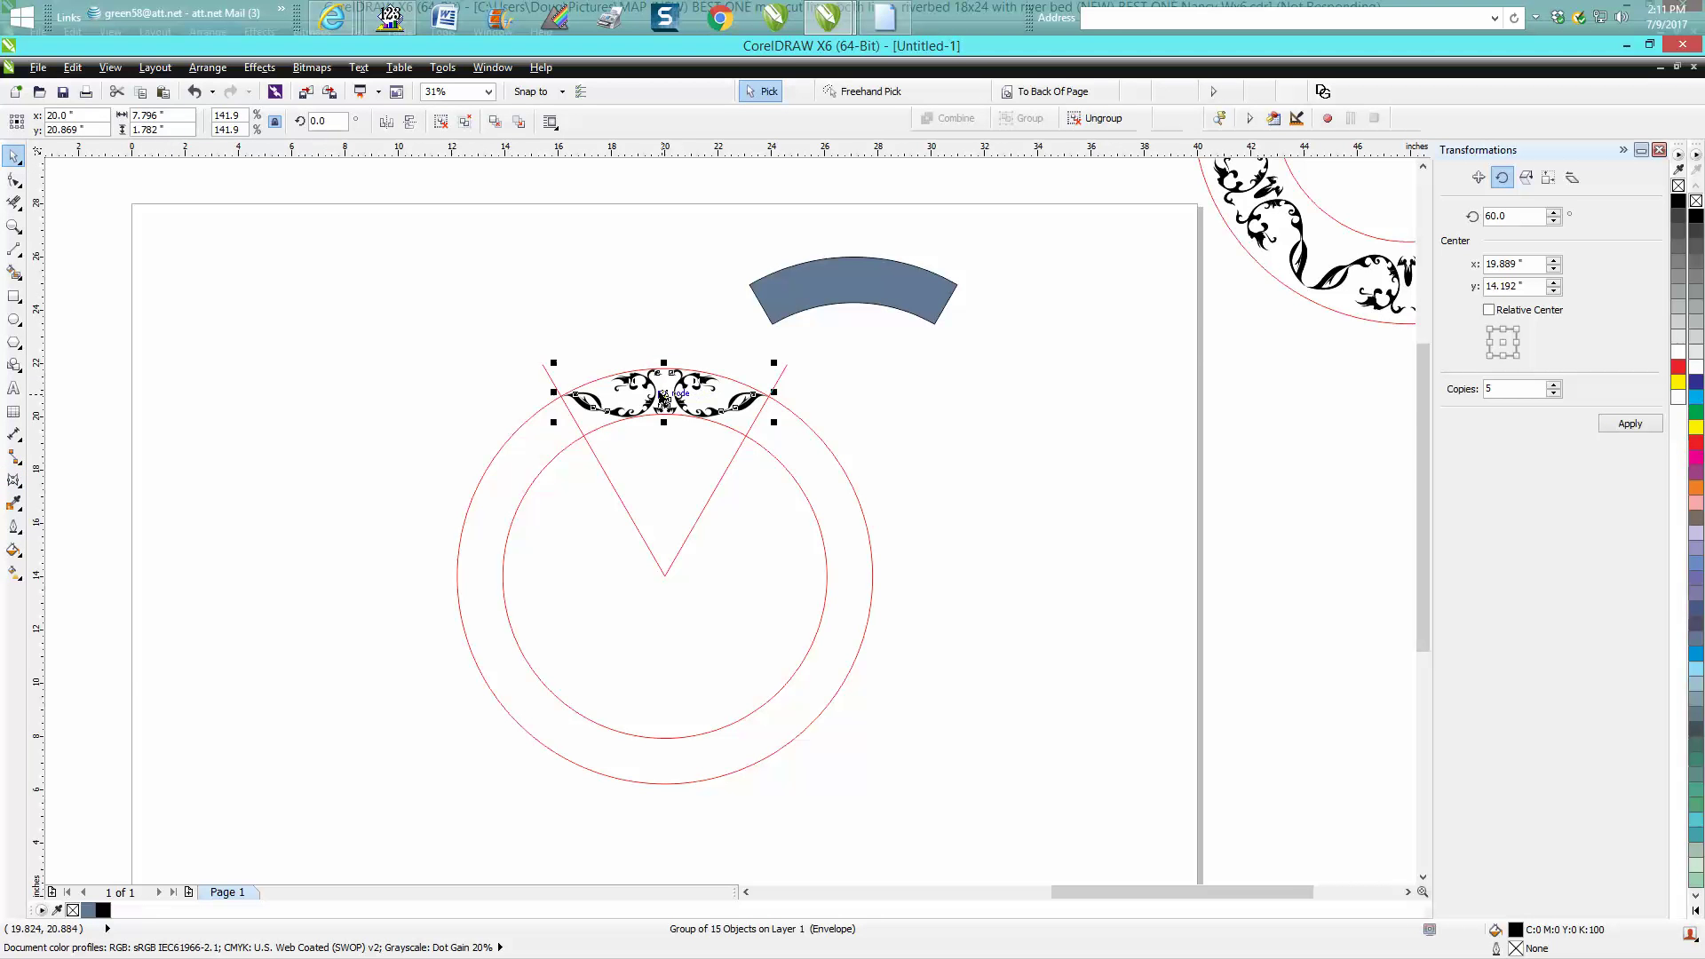
left_click(680, 389)
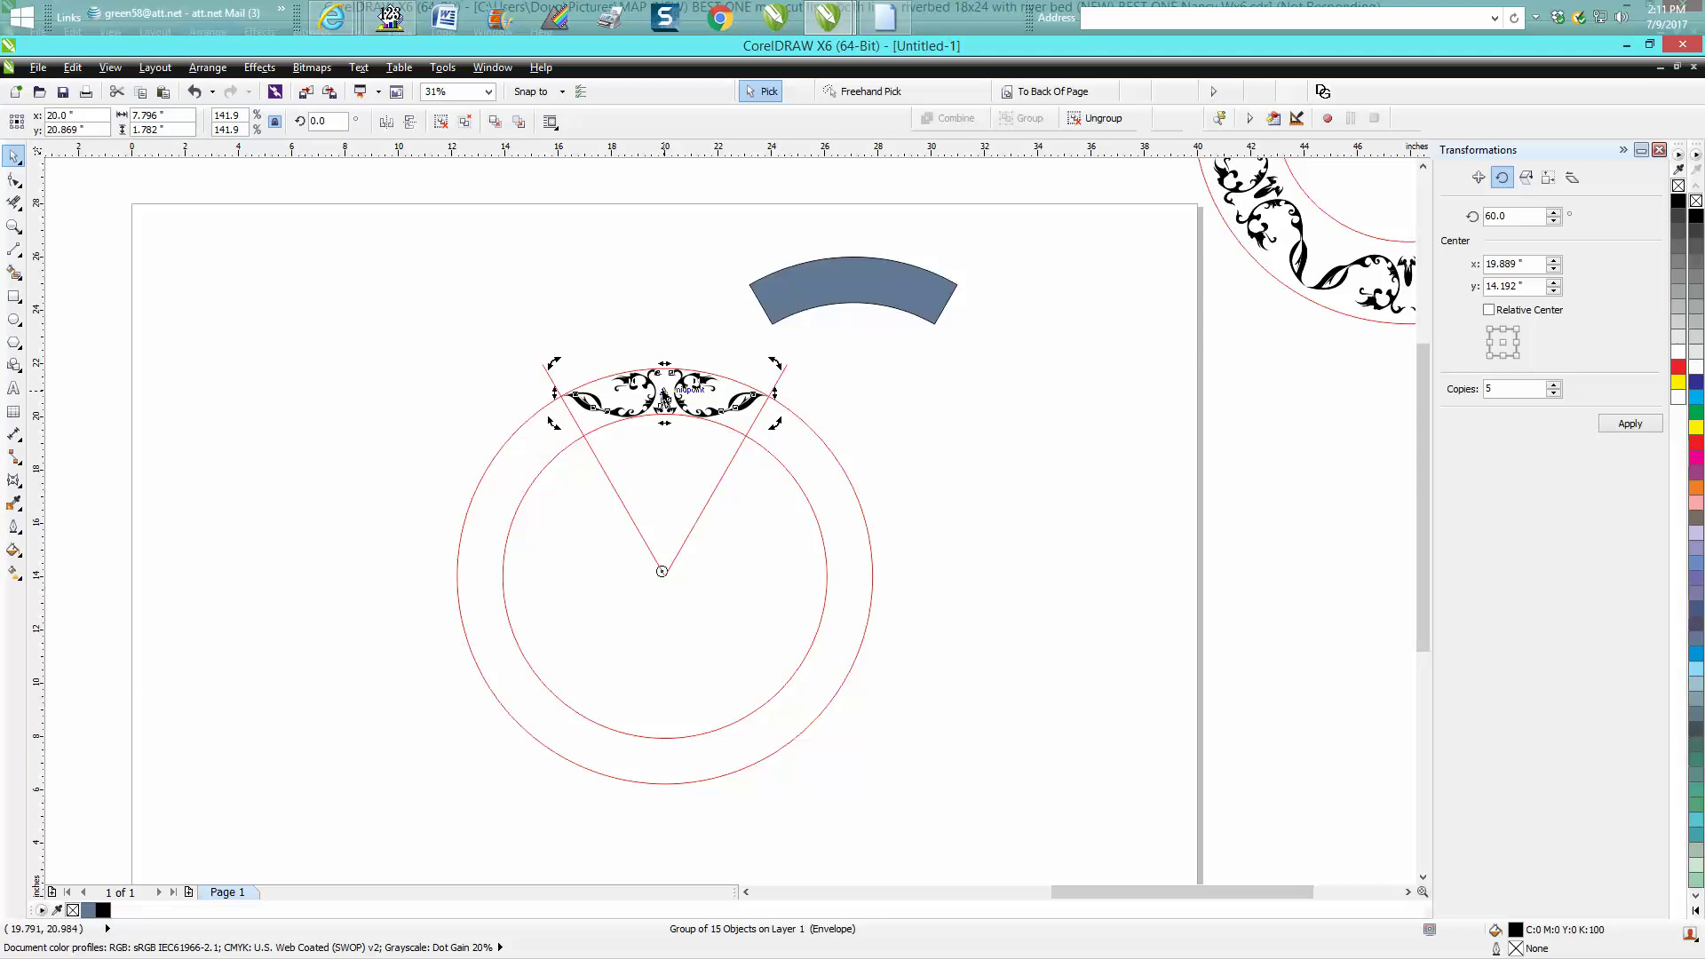
left_click(13, 225)
left_click_drag(531, 330, 917, 657)
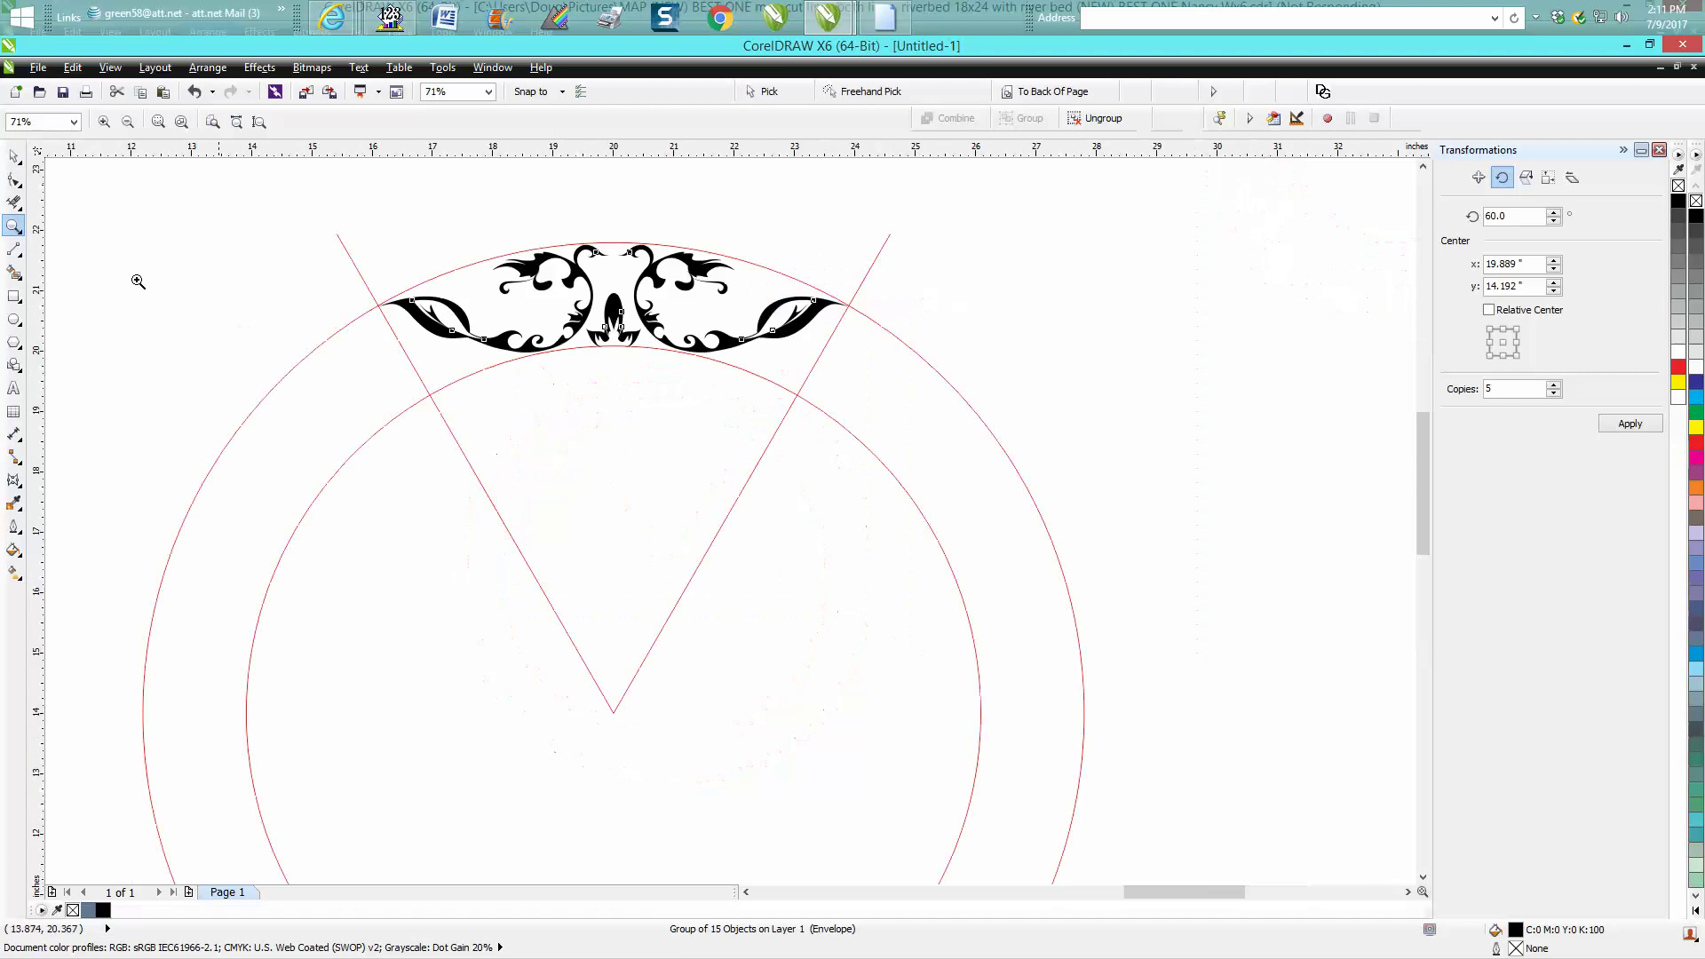
left_click(13, 157)
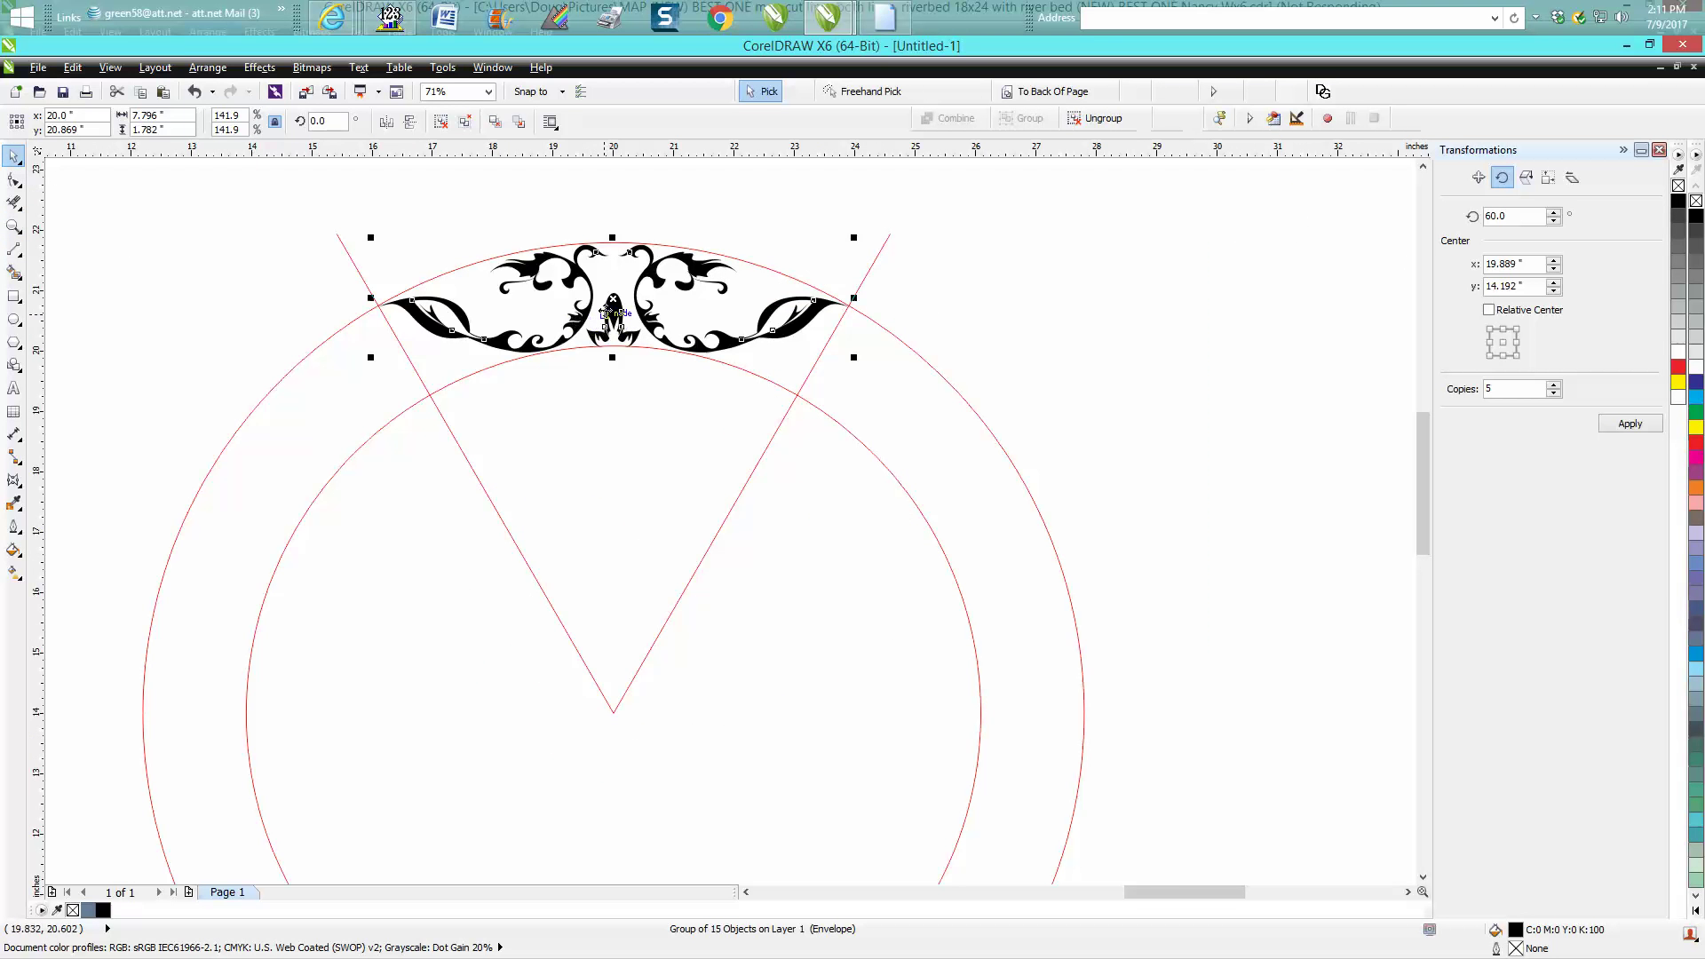
left_click(611, 315)
left_click_drag(606, 702, 612, 710)
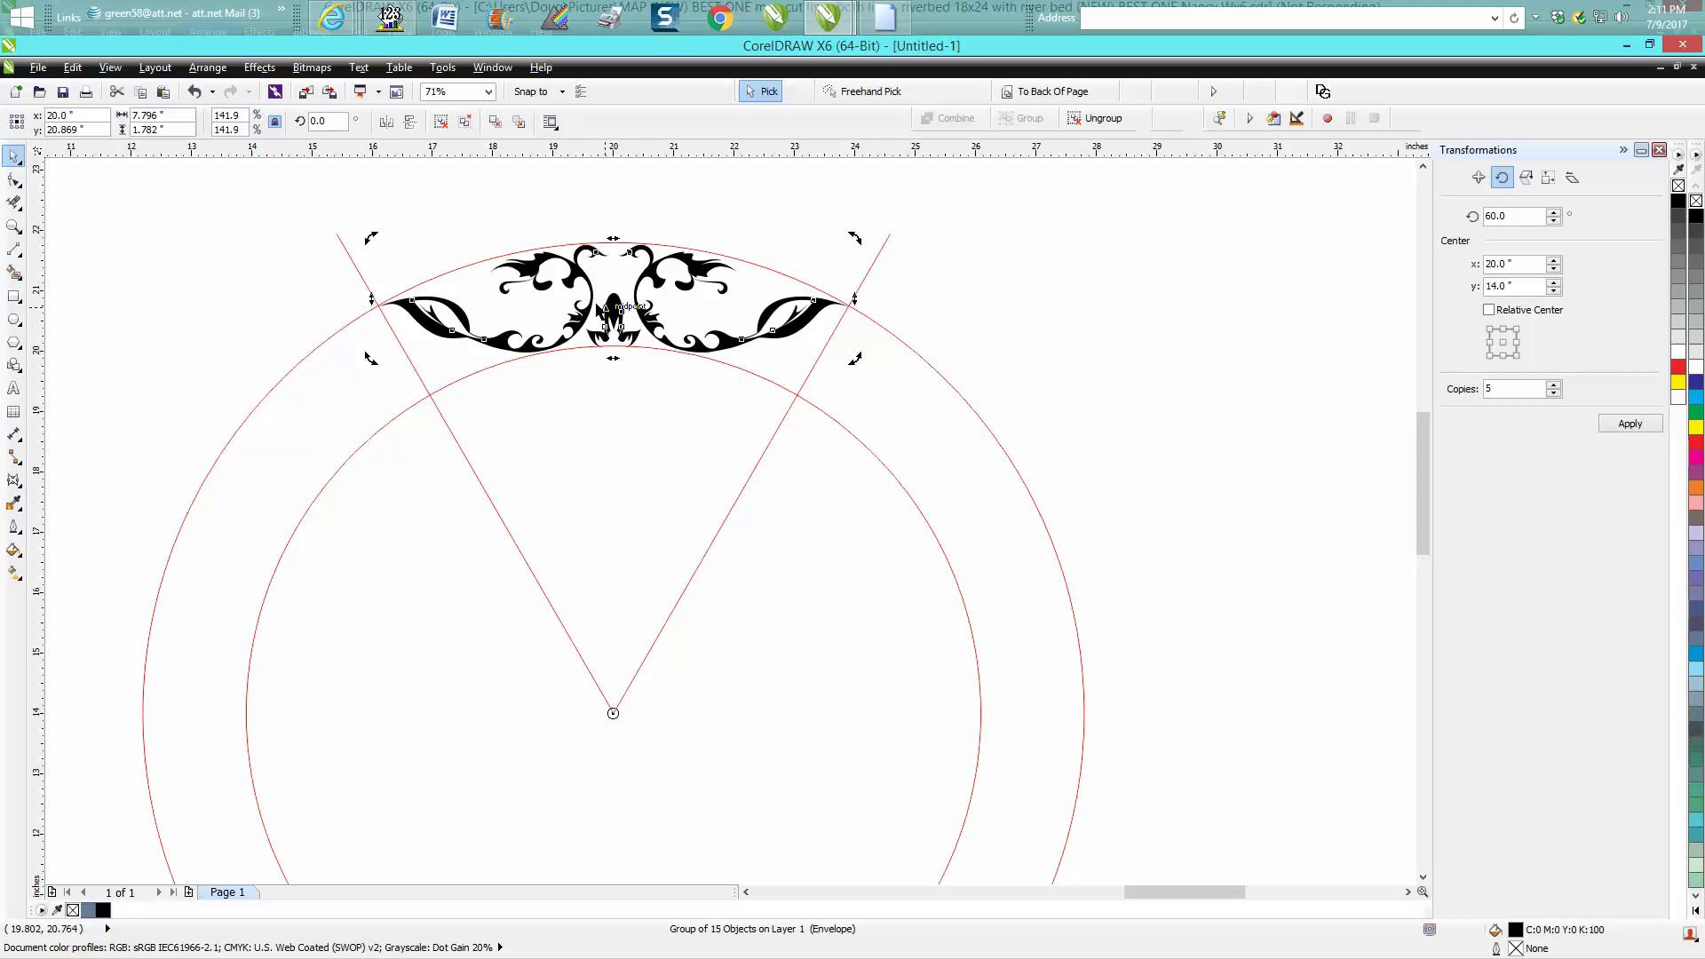
- Rotate five copies of the ornament around the circles' centre at 60-degree increments to complete the ring
left_click(1628, 423)
scroll(1267, 371, "down", 2)
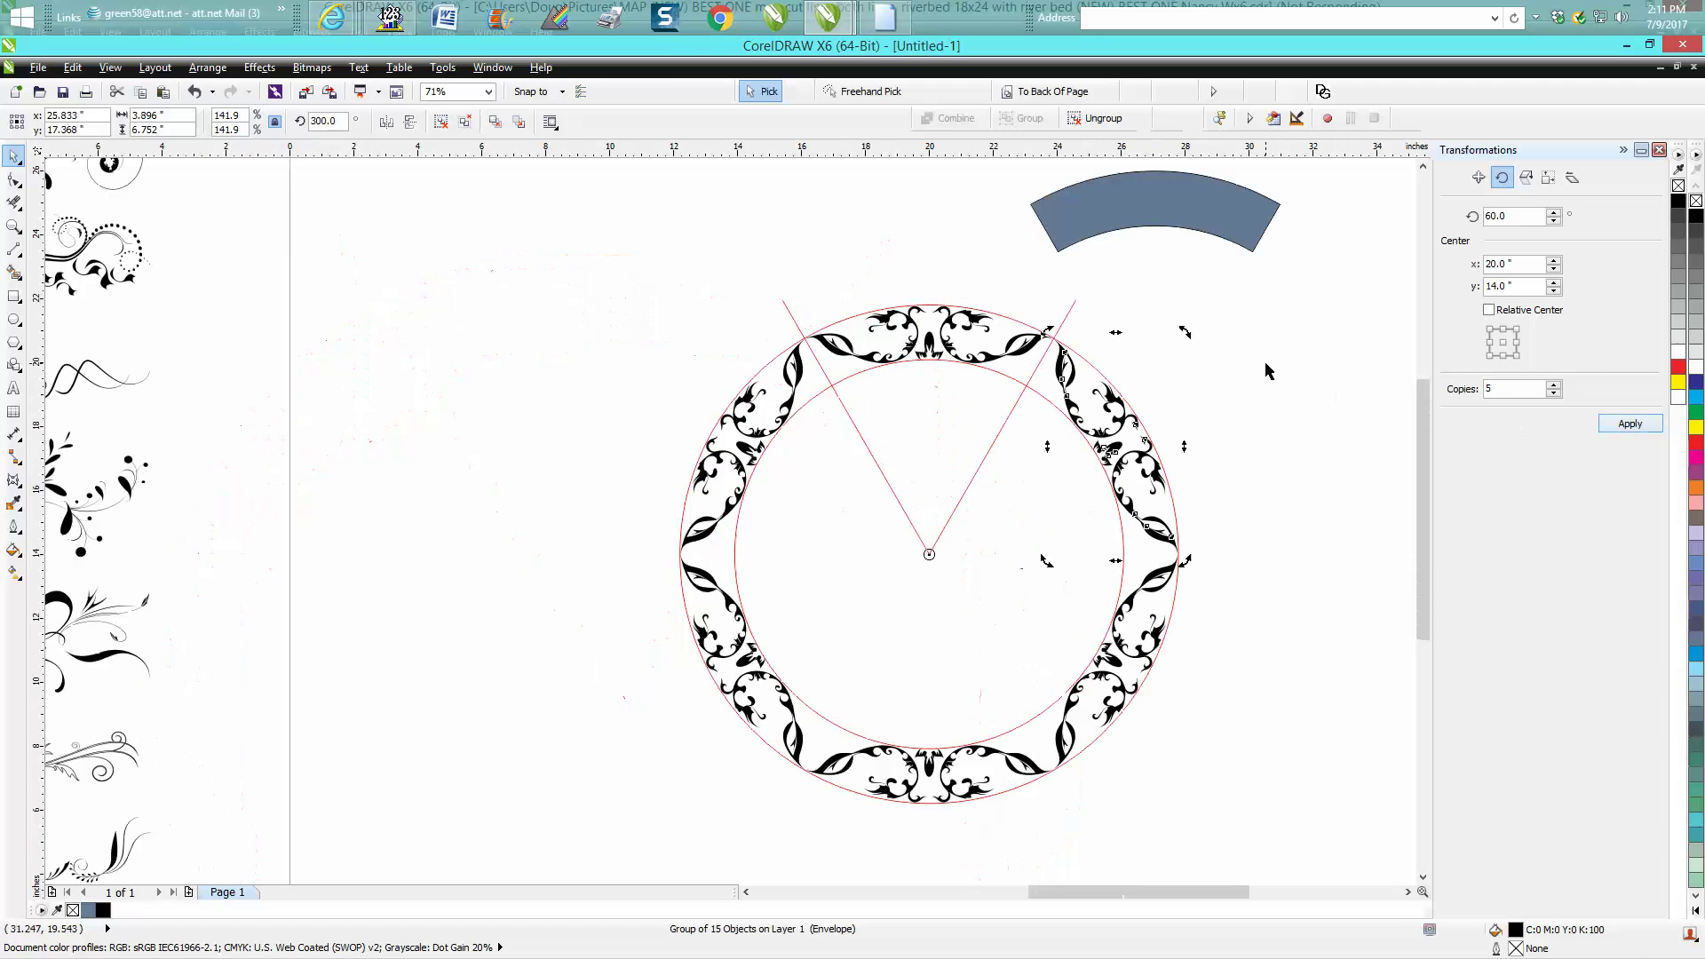
left_click(776, 284)
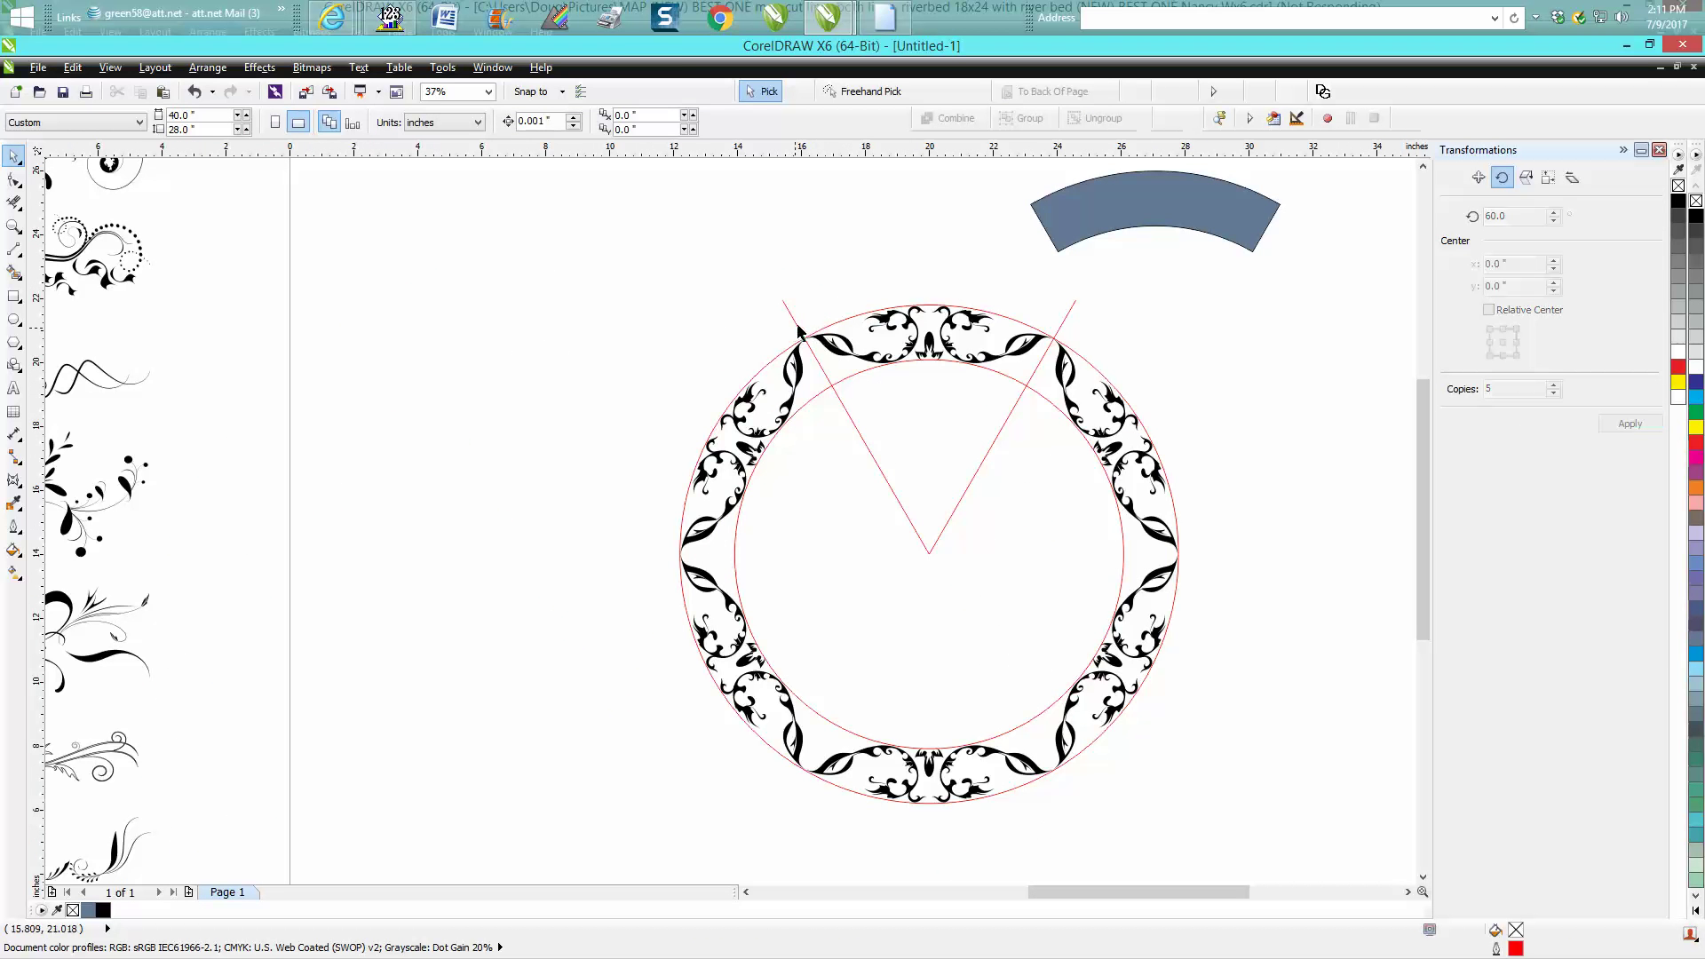
- Delete the two angled construction lines
left_click(798, 329)
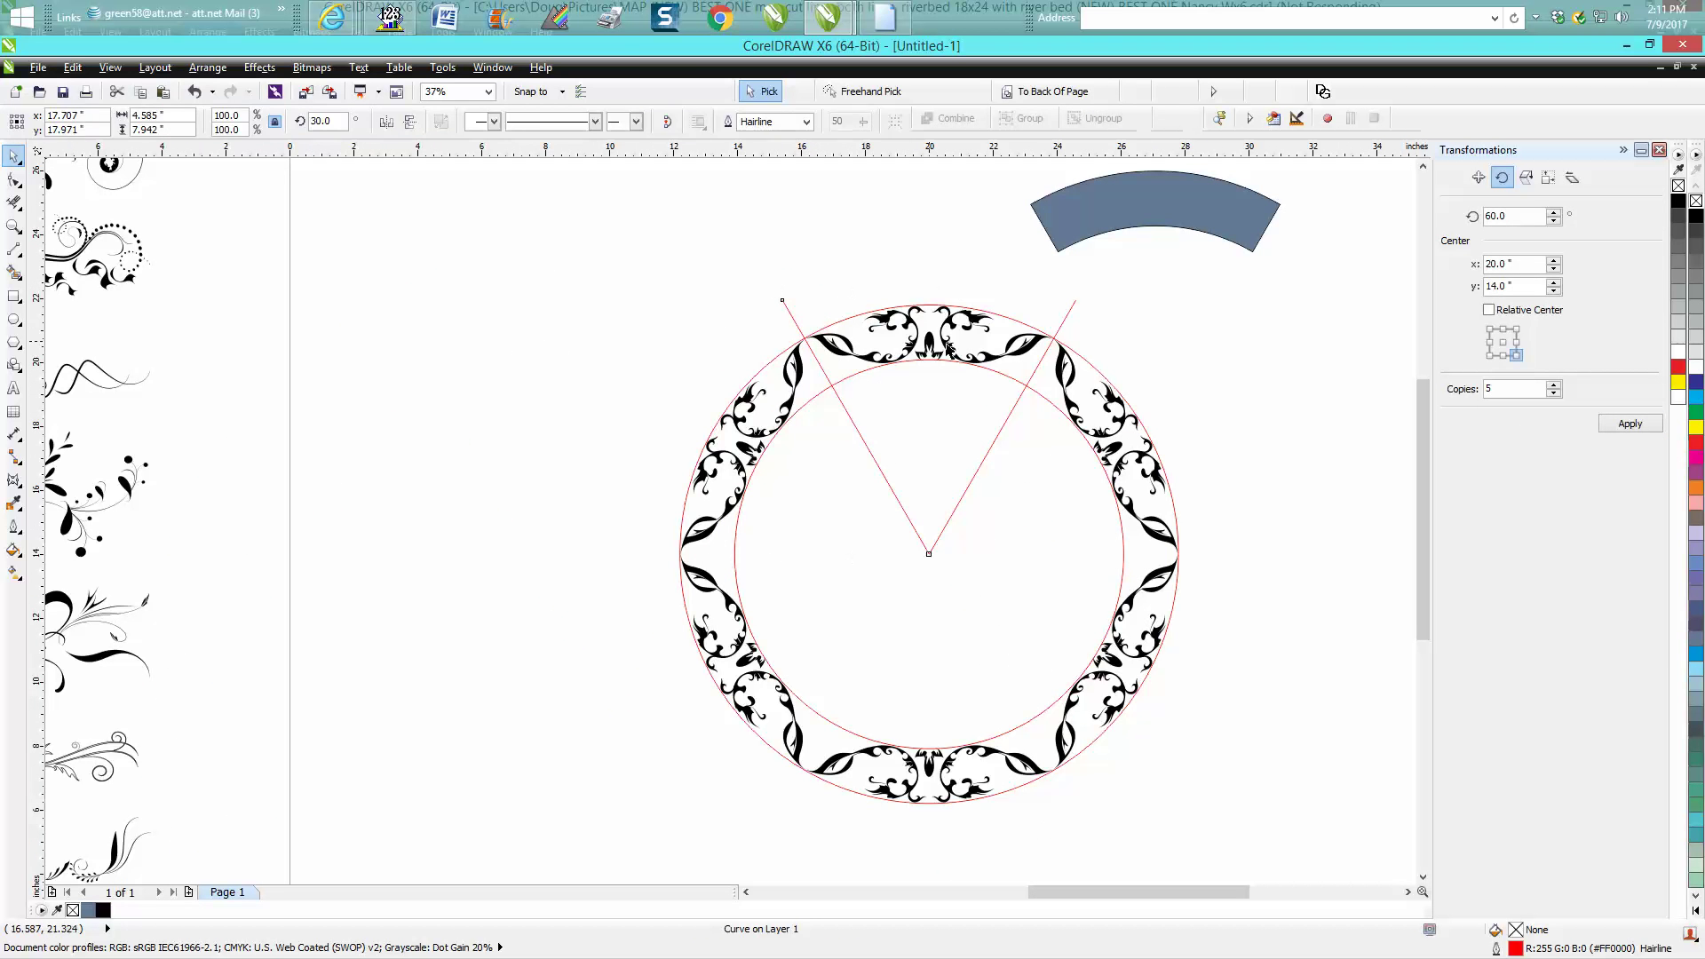
key("Delete")
left_click(1065, 318)
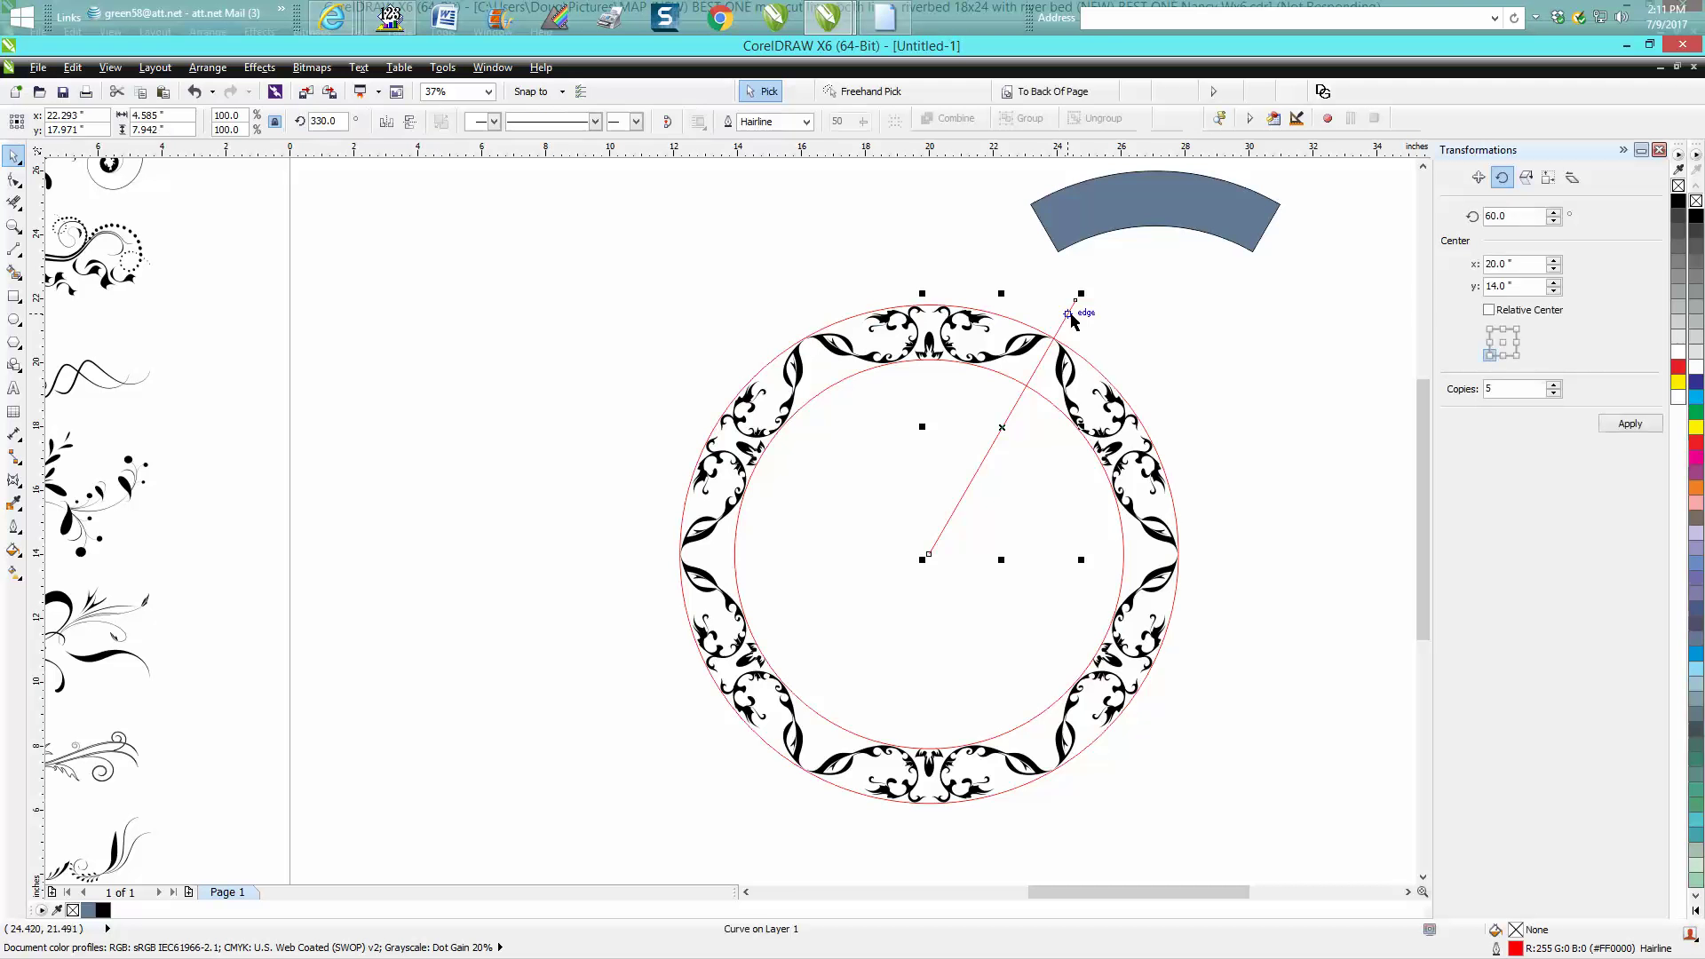
key("Delete")
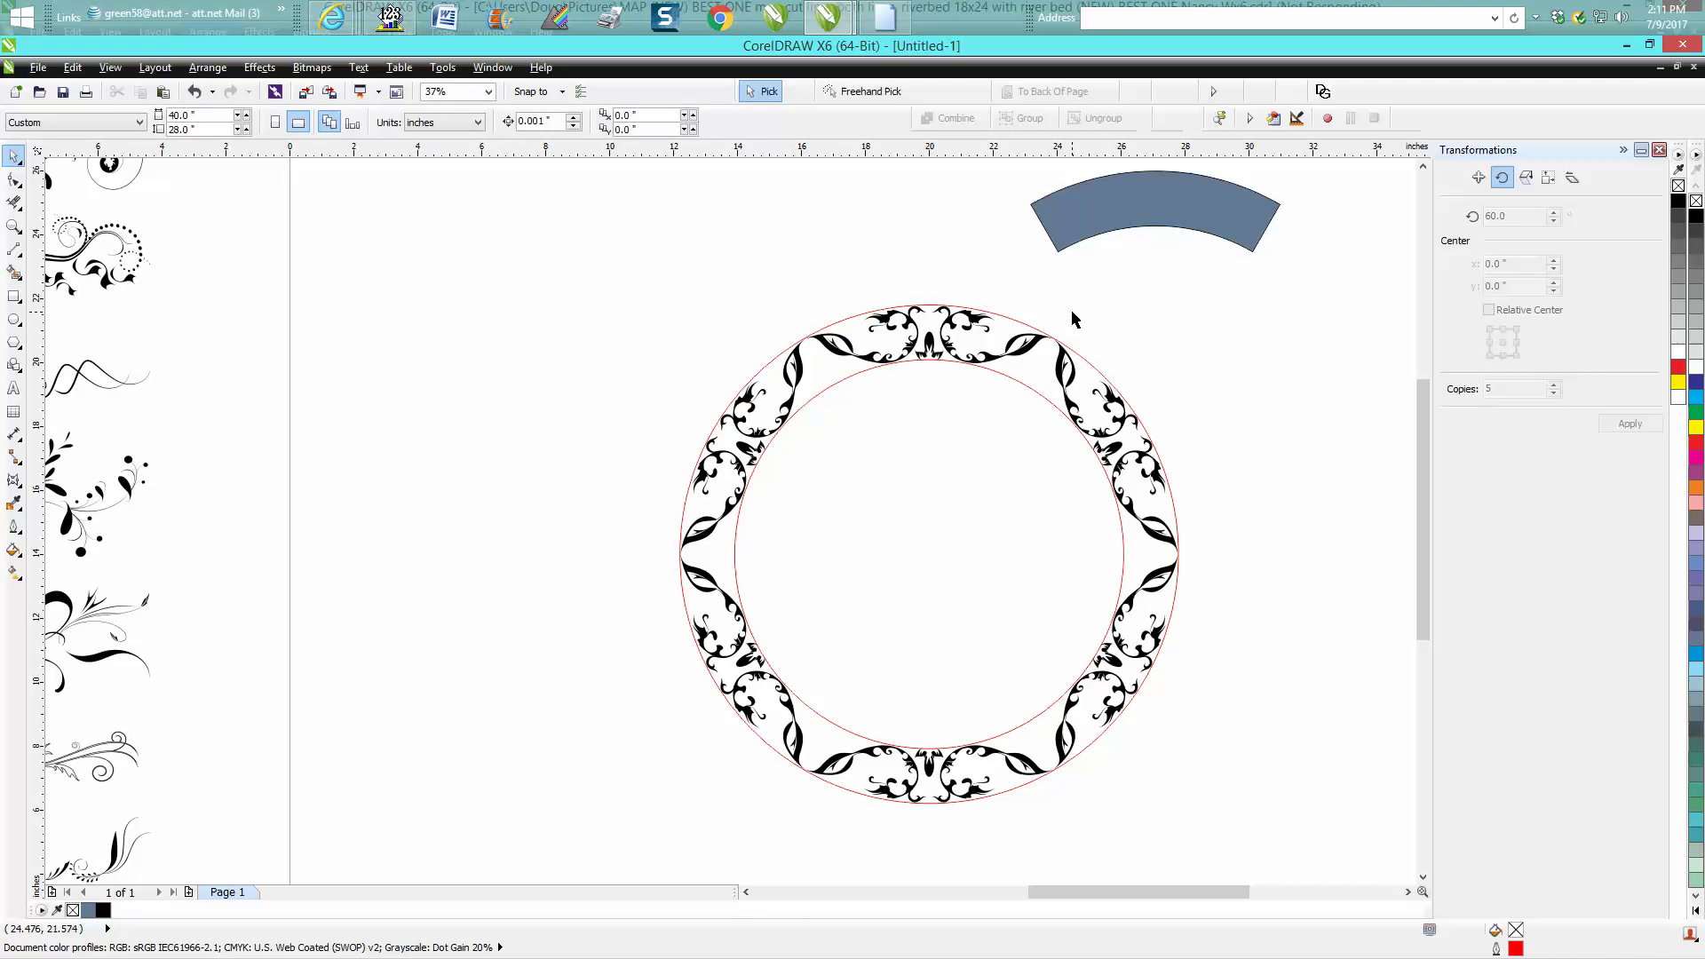
- Enlarge the outer circle to about 16.3 in and shrink the inner circle to about 11.4 in, both from their shared centre
left_click(1075, 357)
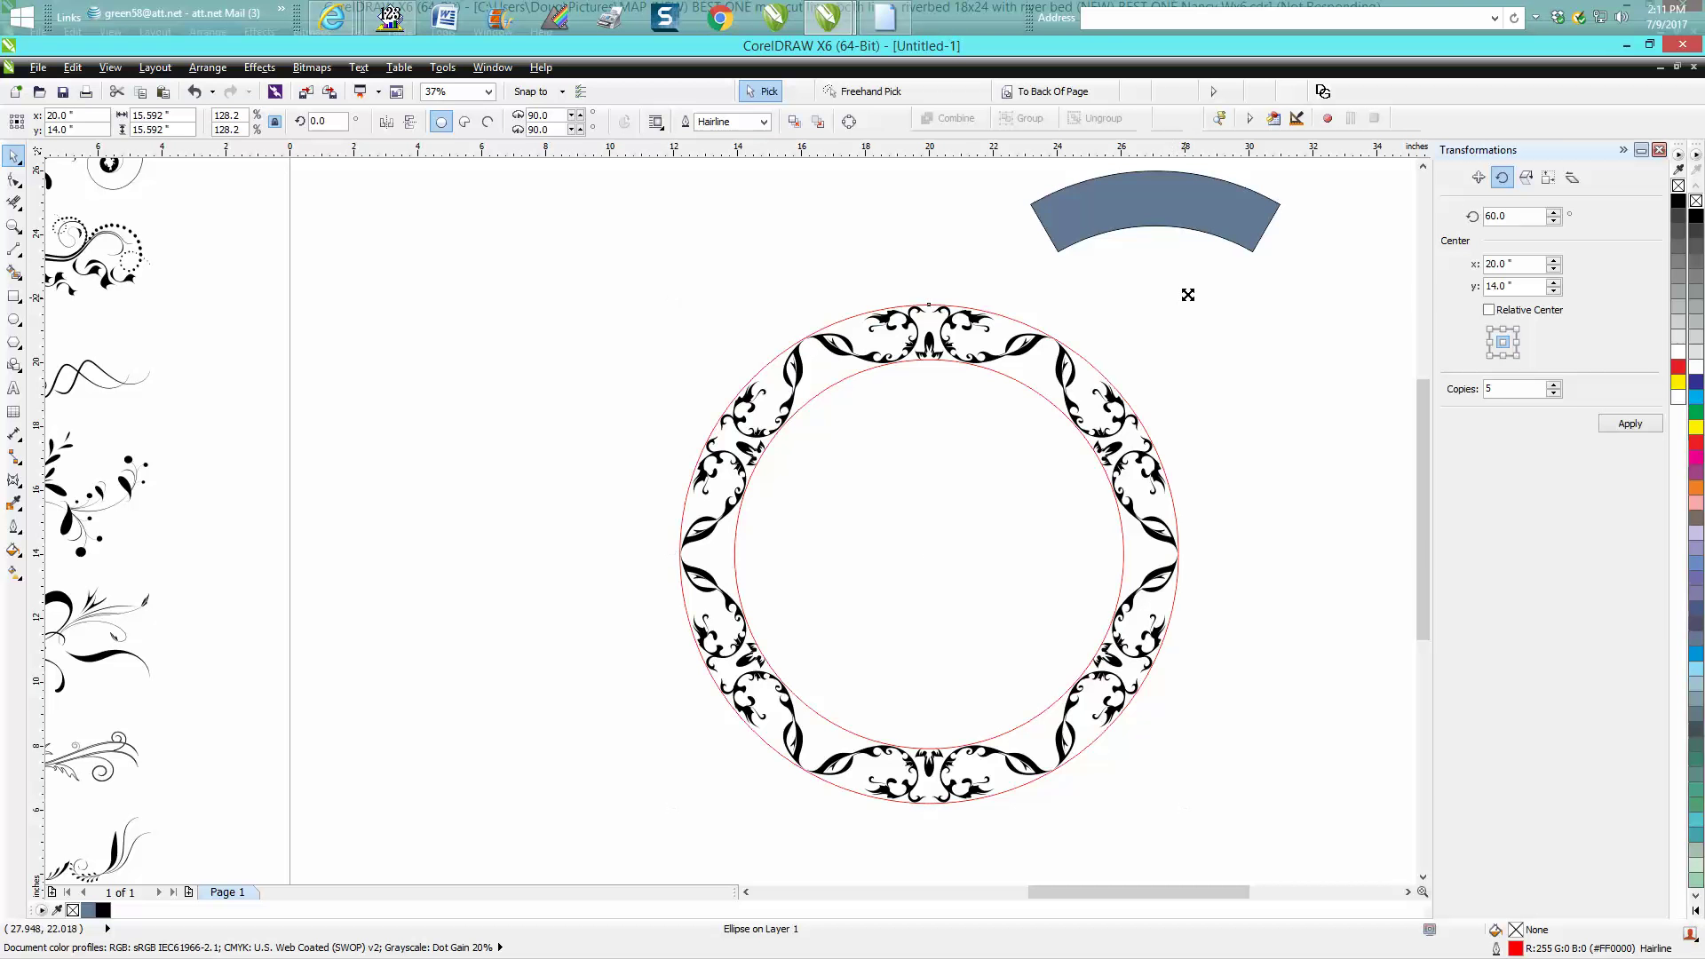
left_click_drag(1189, 295, 1197, 283)
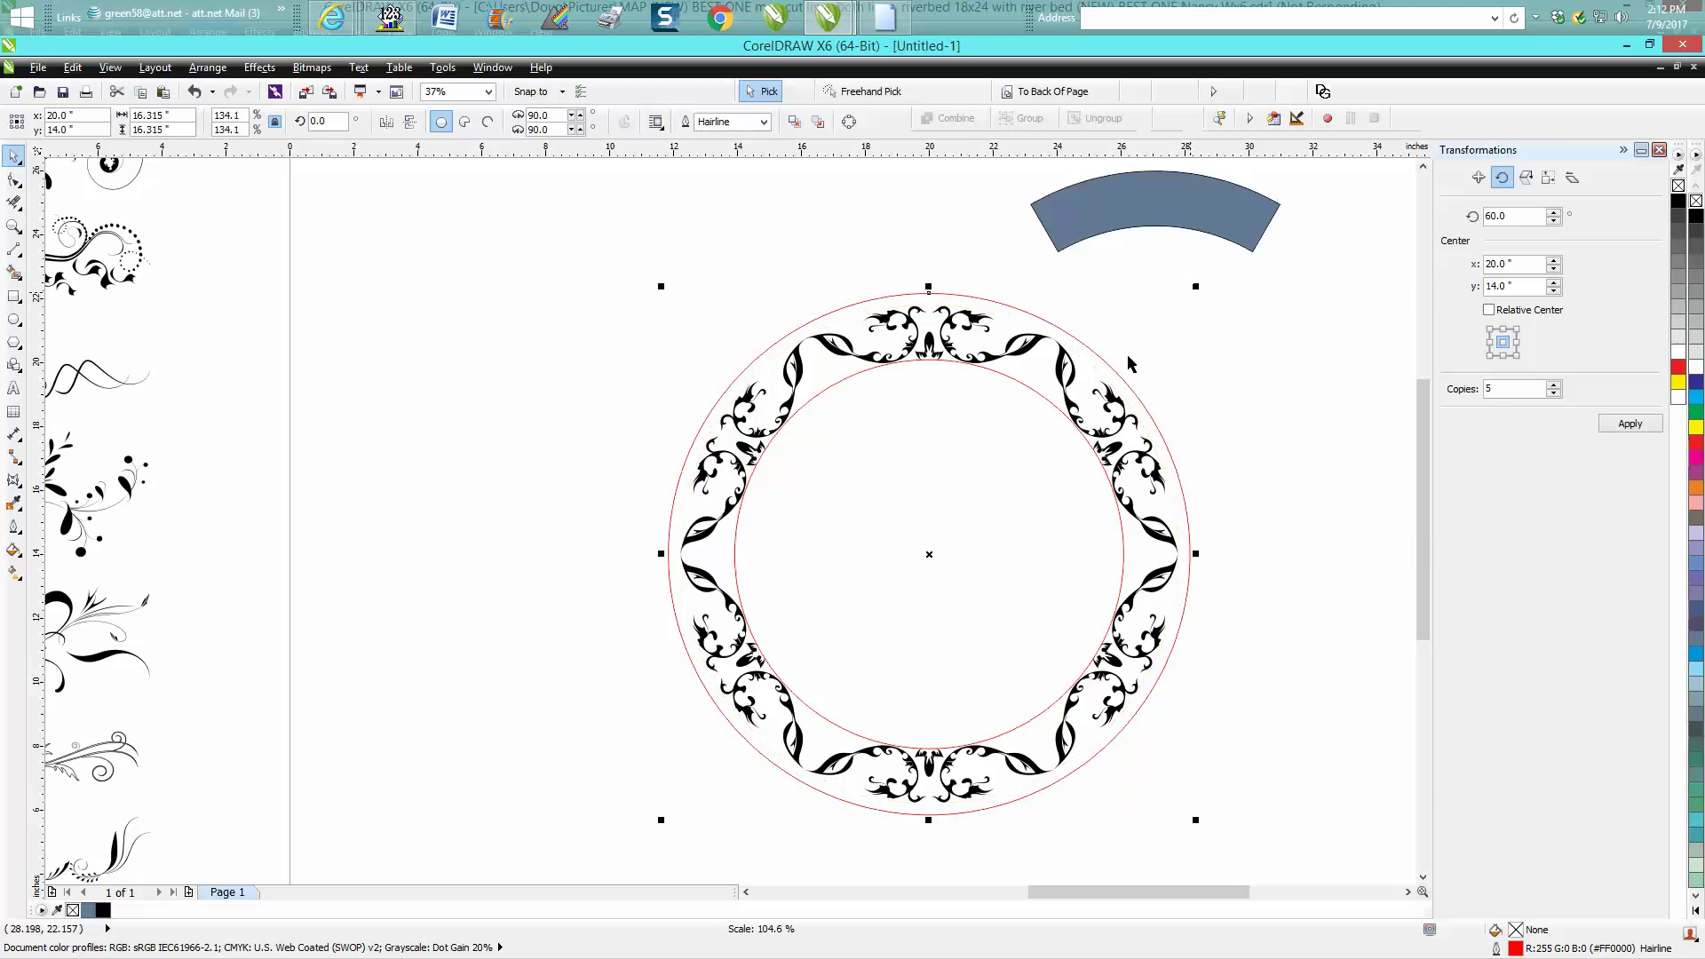
left_click(1240, 395)
left_click(1051, 406)
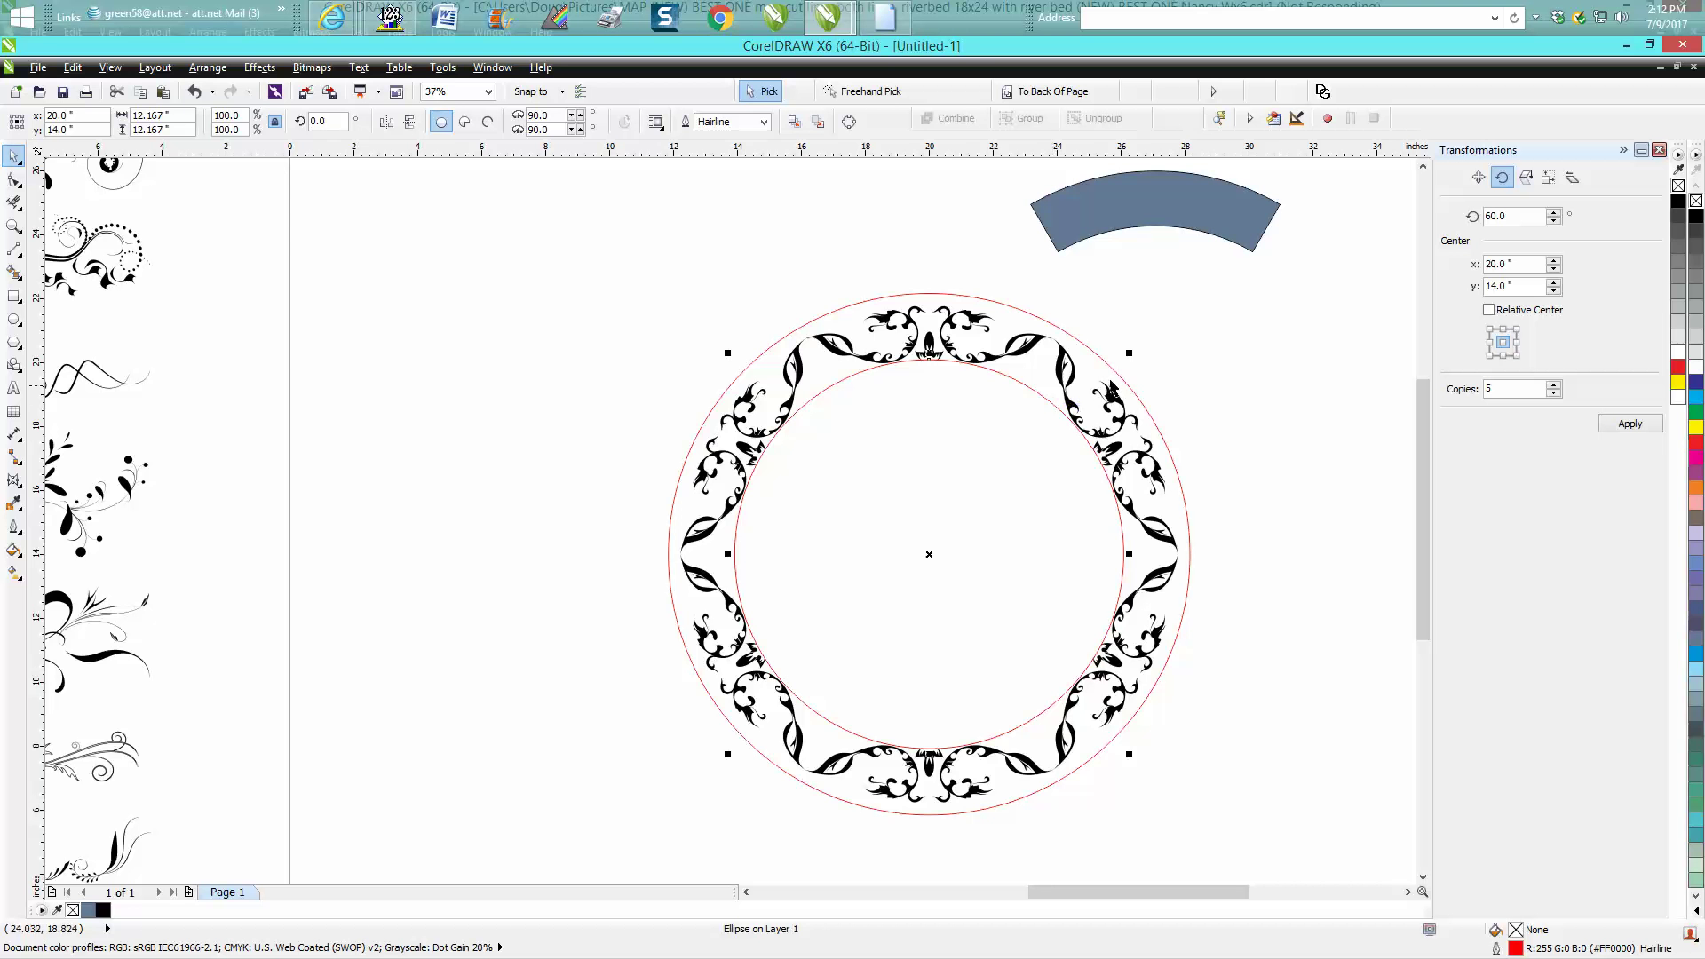
left_click_drag(1125, 355, 1117, 365)
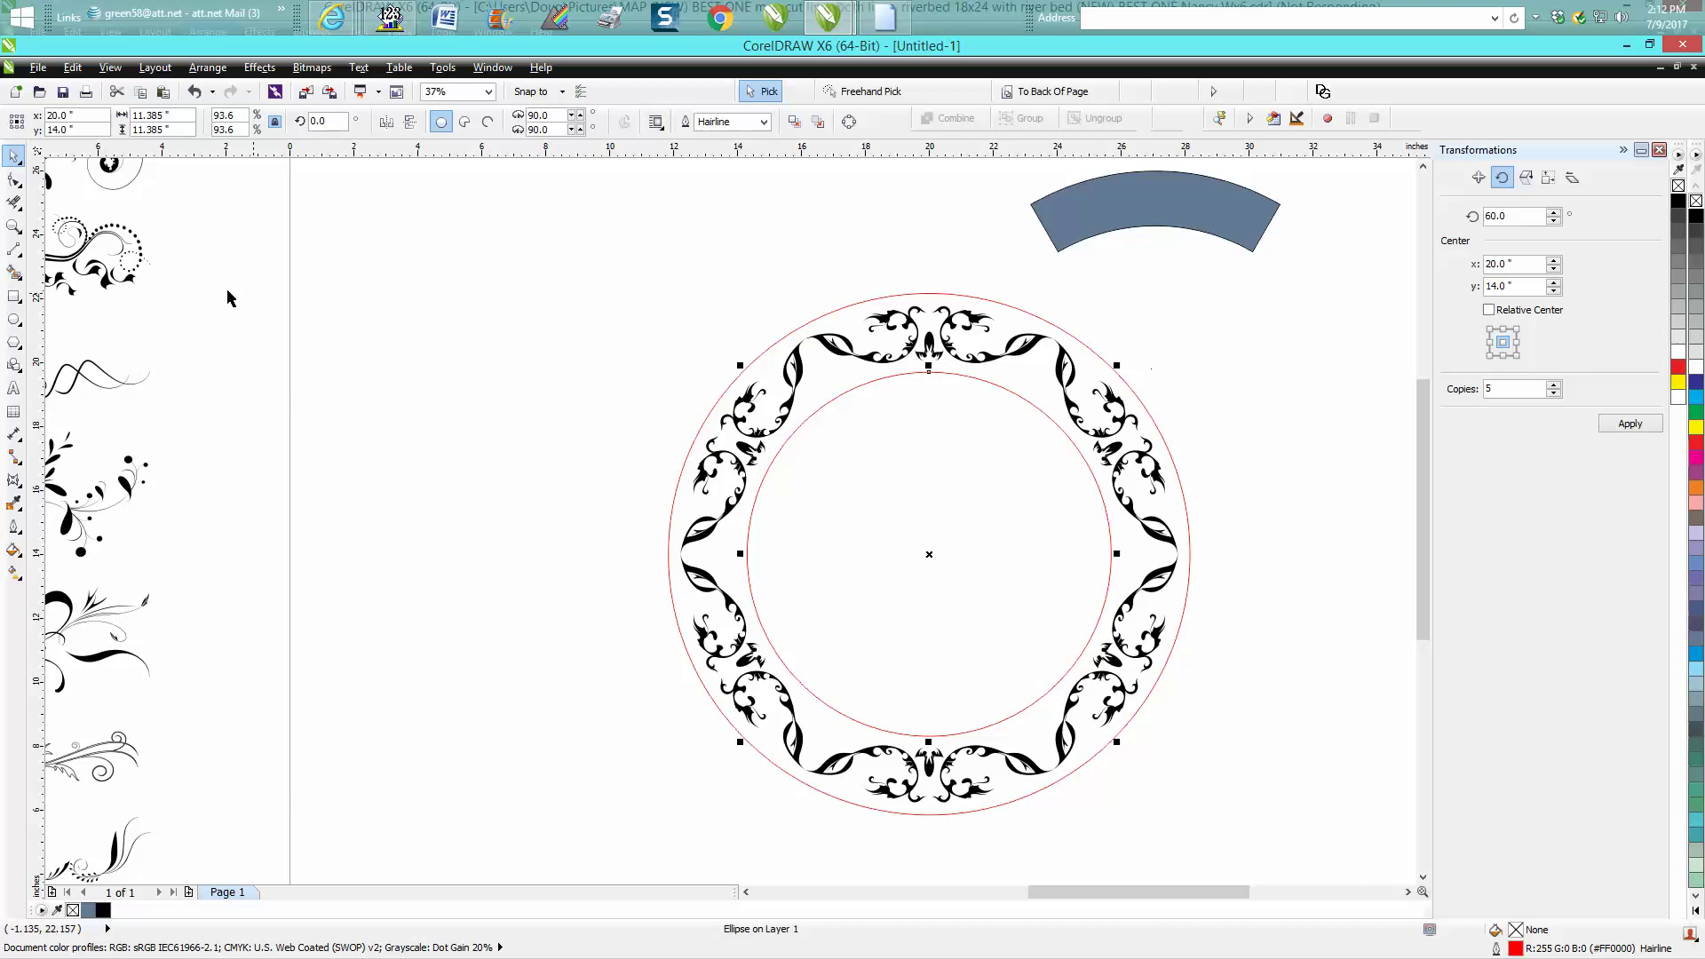
- Delete the filled ring segment above the ornament border
left_click(1085, 235)
key("Delete")
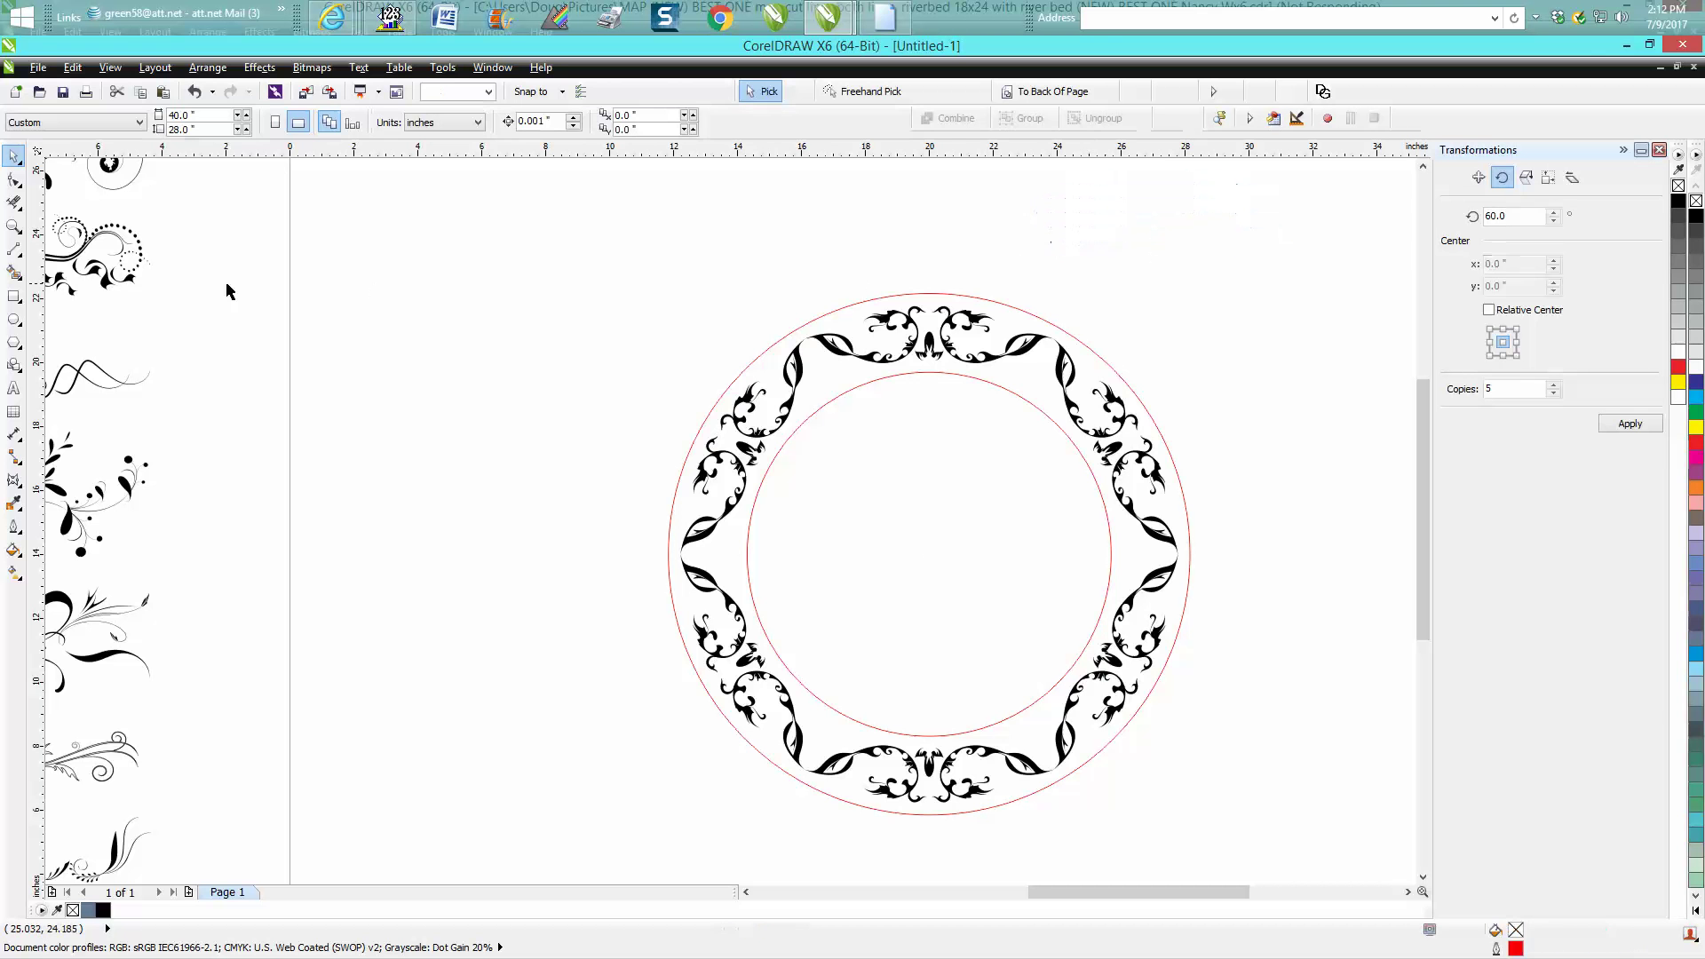
- Draw a circle about 1.4 in across, centre it on the page, and move it straight up onto the outer circle's top edge
left_click(18, 231)
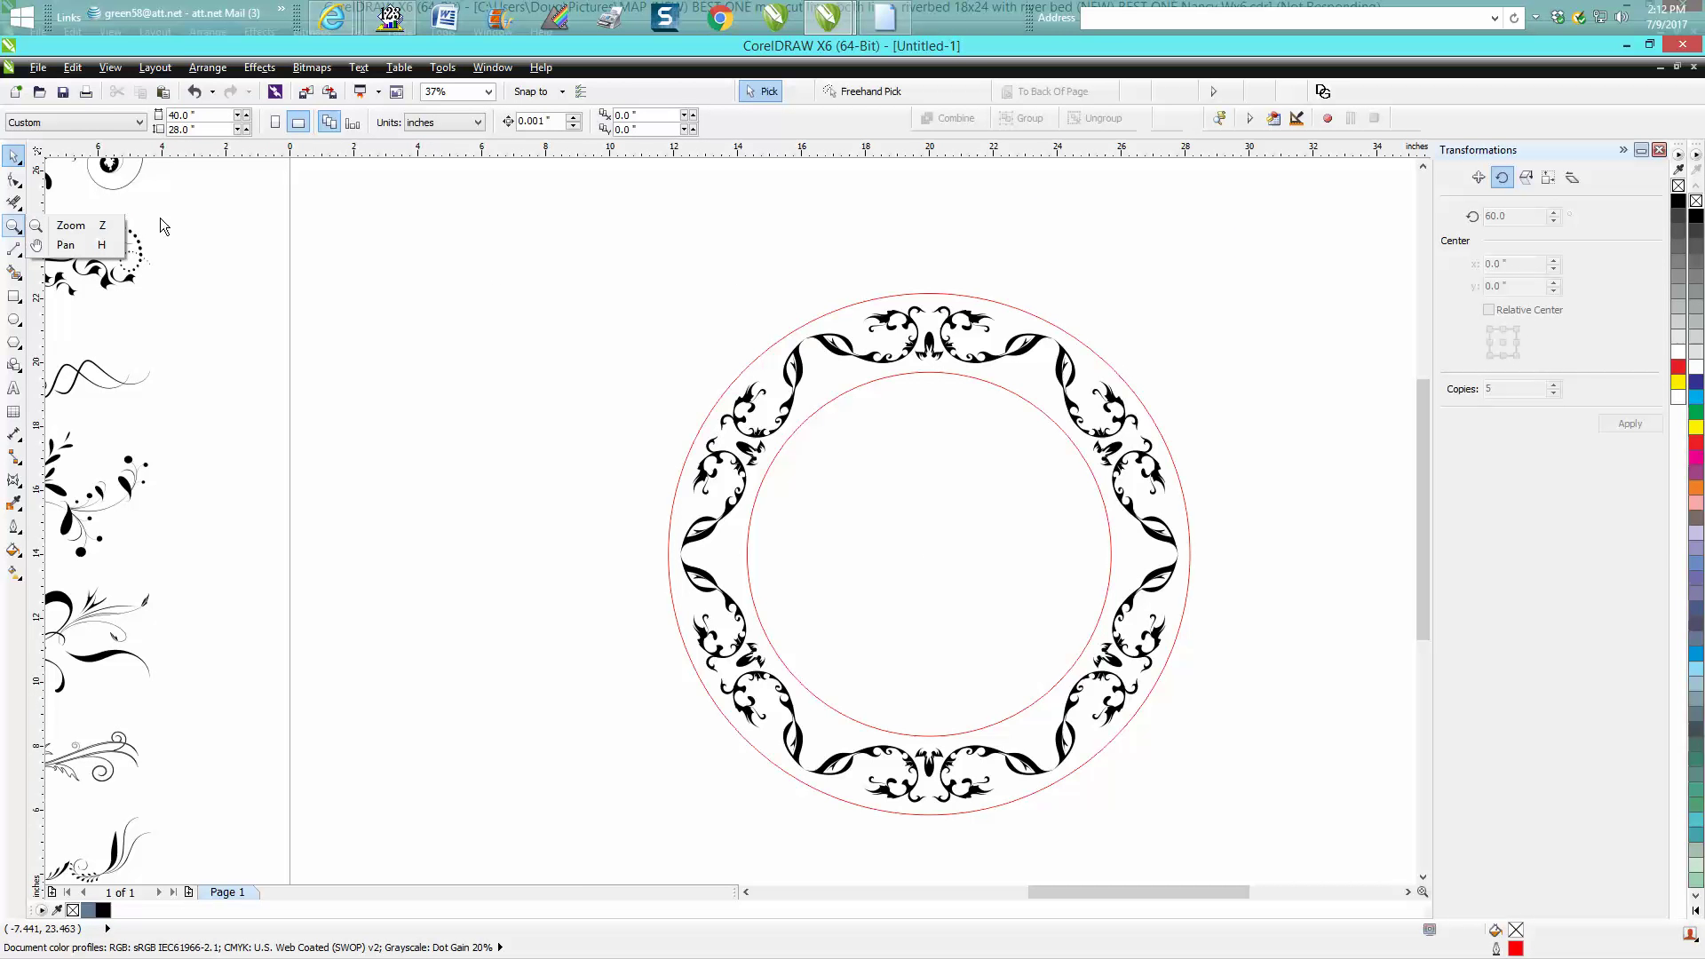
left_click(57, 224)
left_click_drag(594, 285, 1359, 804)
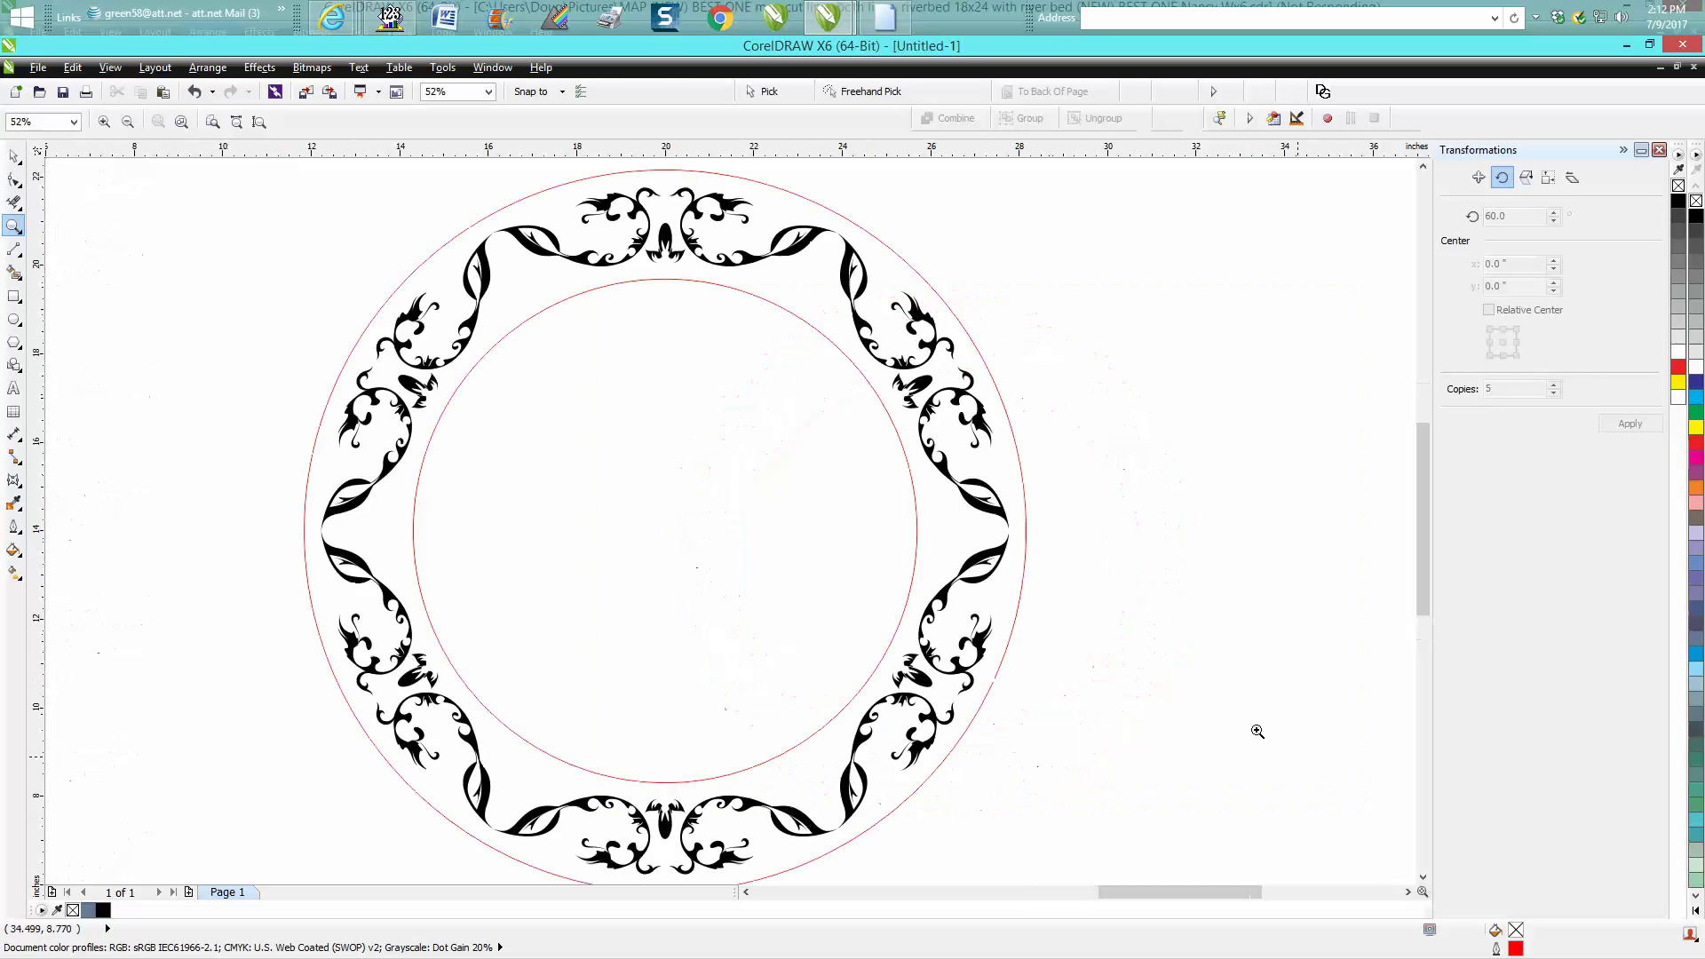
right_click(874, 529)
left_click_drag(590, 272, 896, 691)
left_click(14, 318)
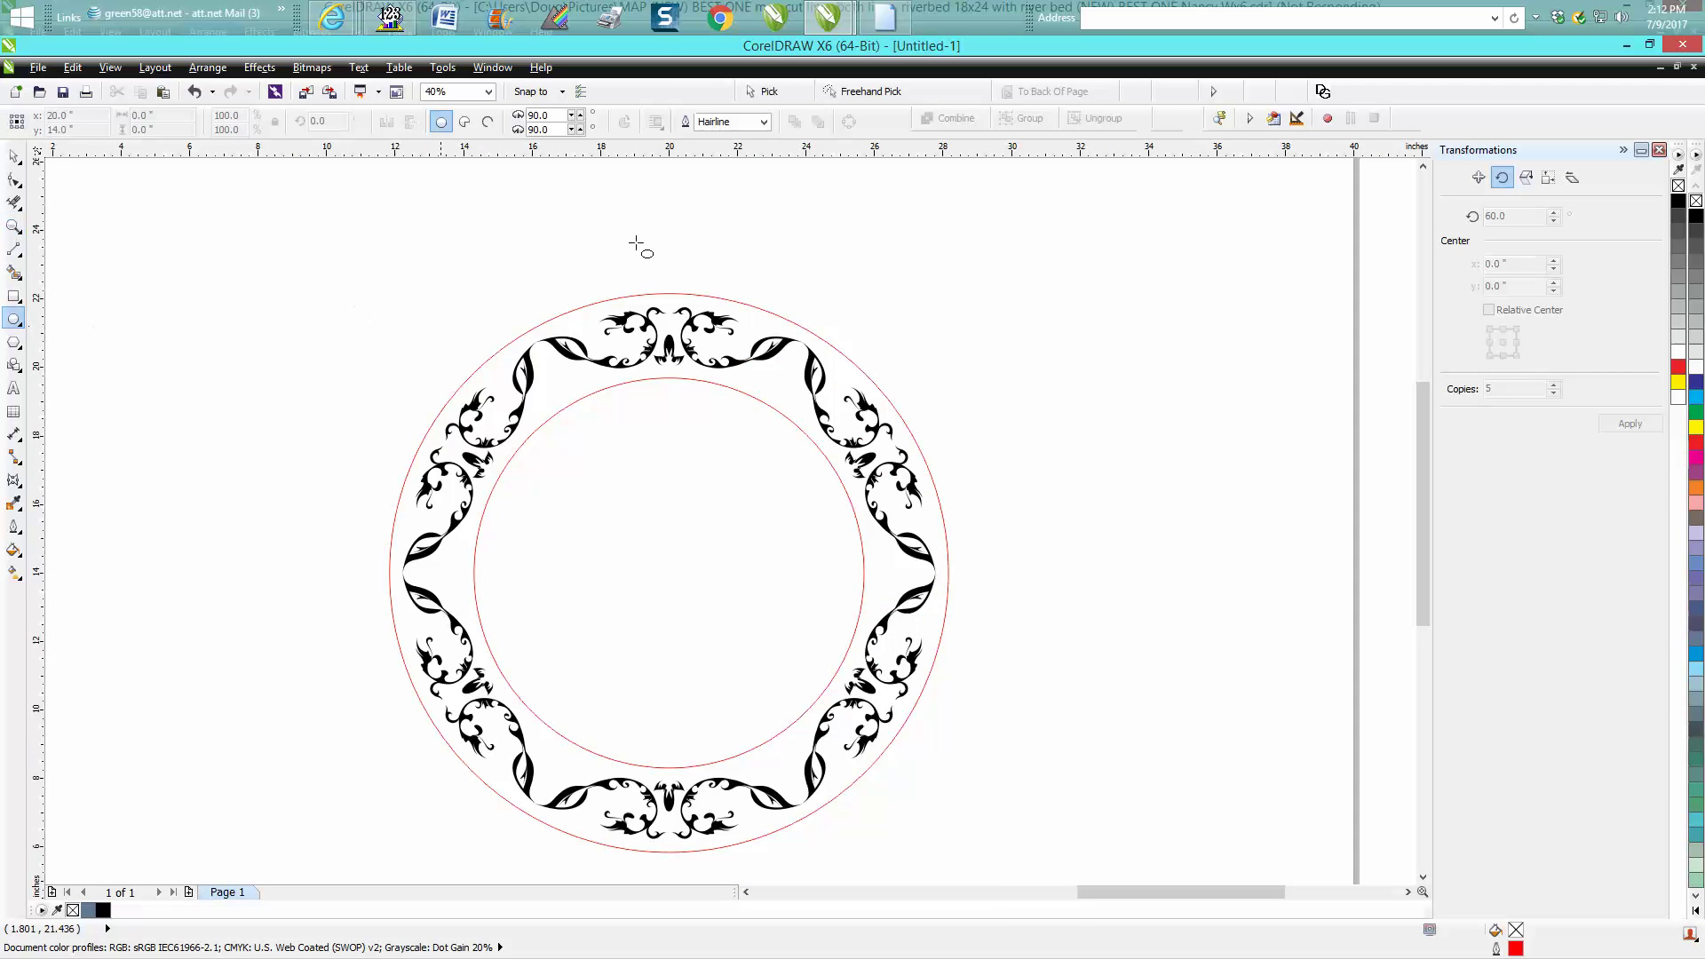
left_click_drag(725, 222, 702, 228)
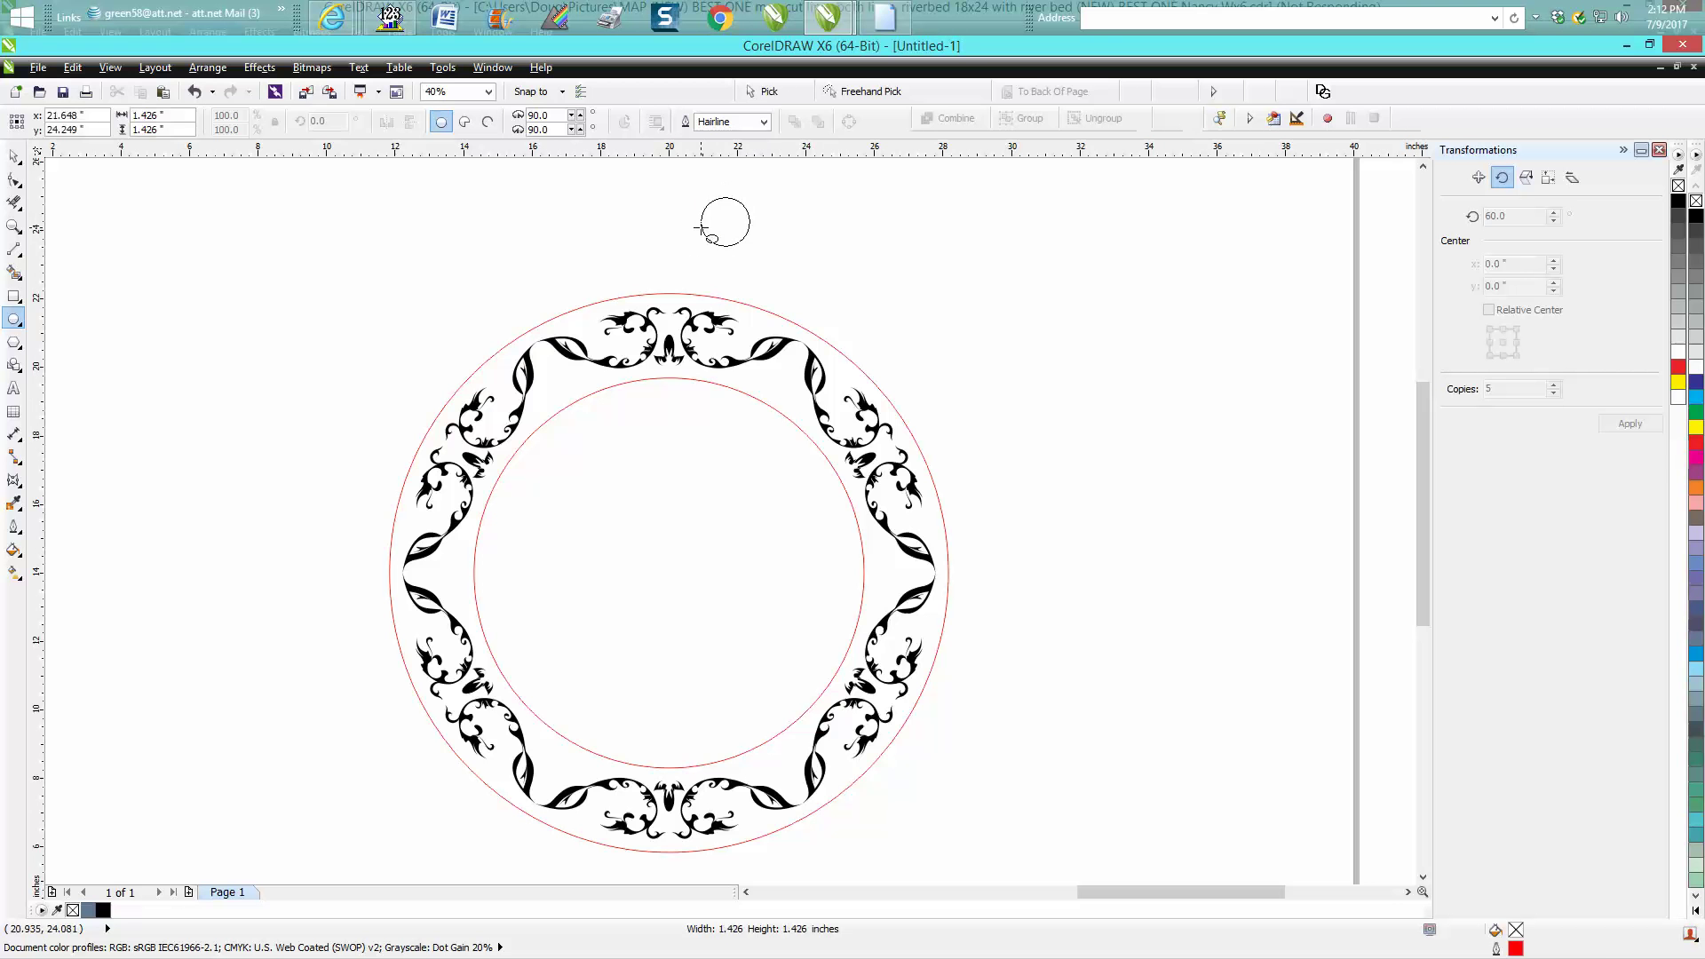
key("p")
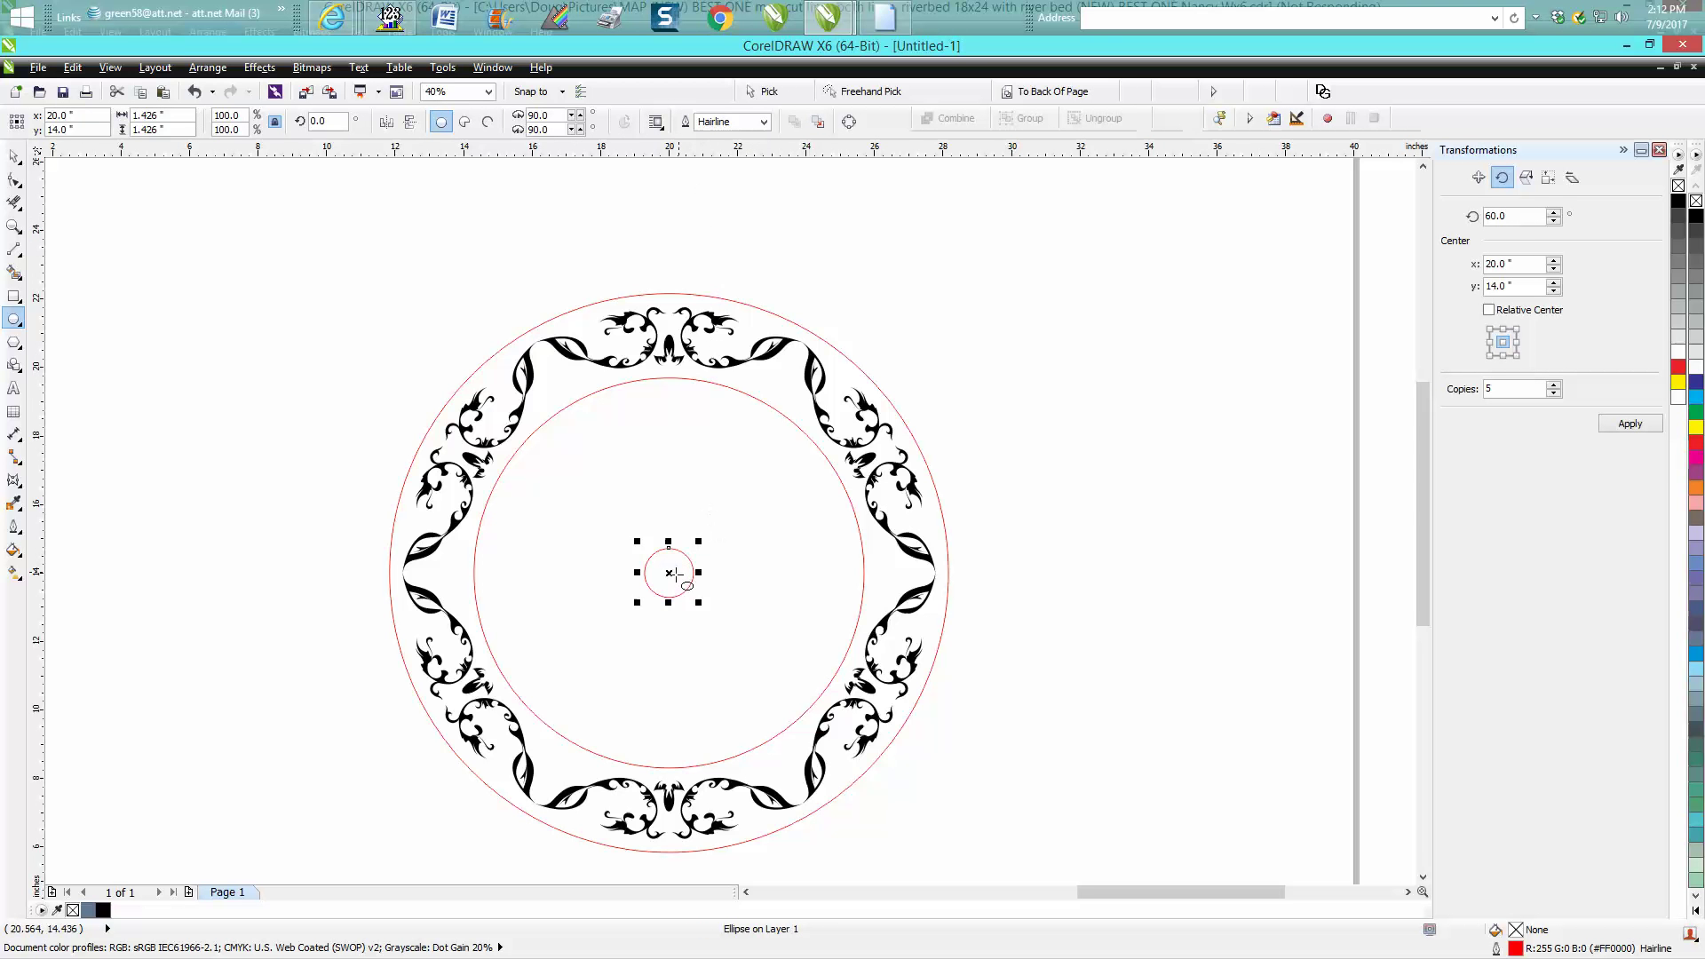
left_click_drag(688, 562, 686, 292)
- Set the nudge distance to 2 in and move the top ornament down 2 in, clear of the small circle
key("z")
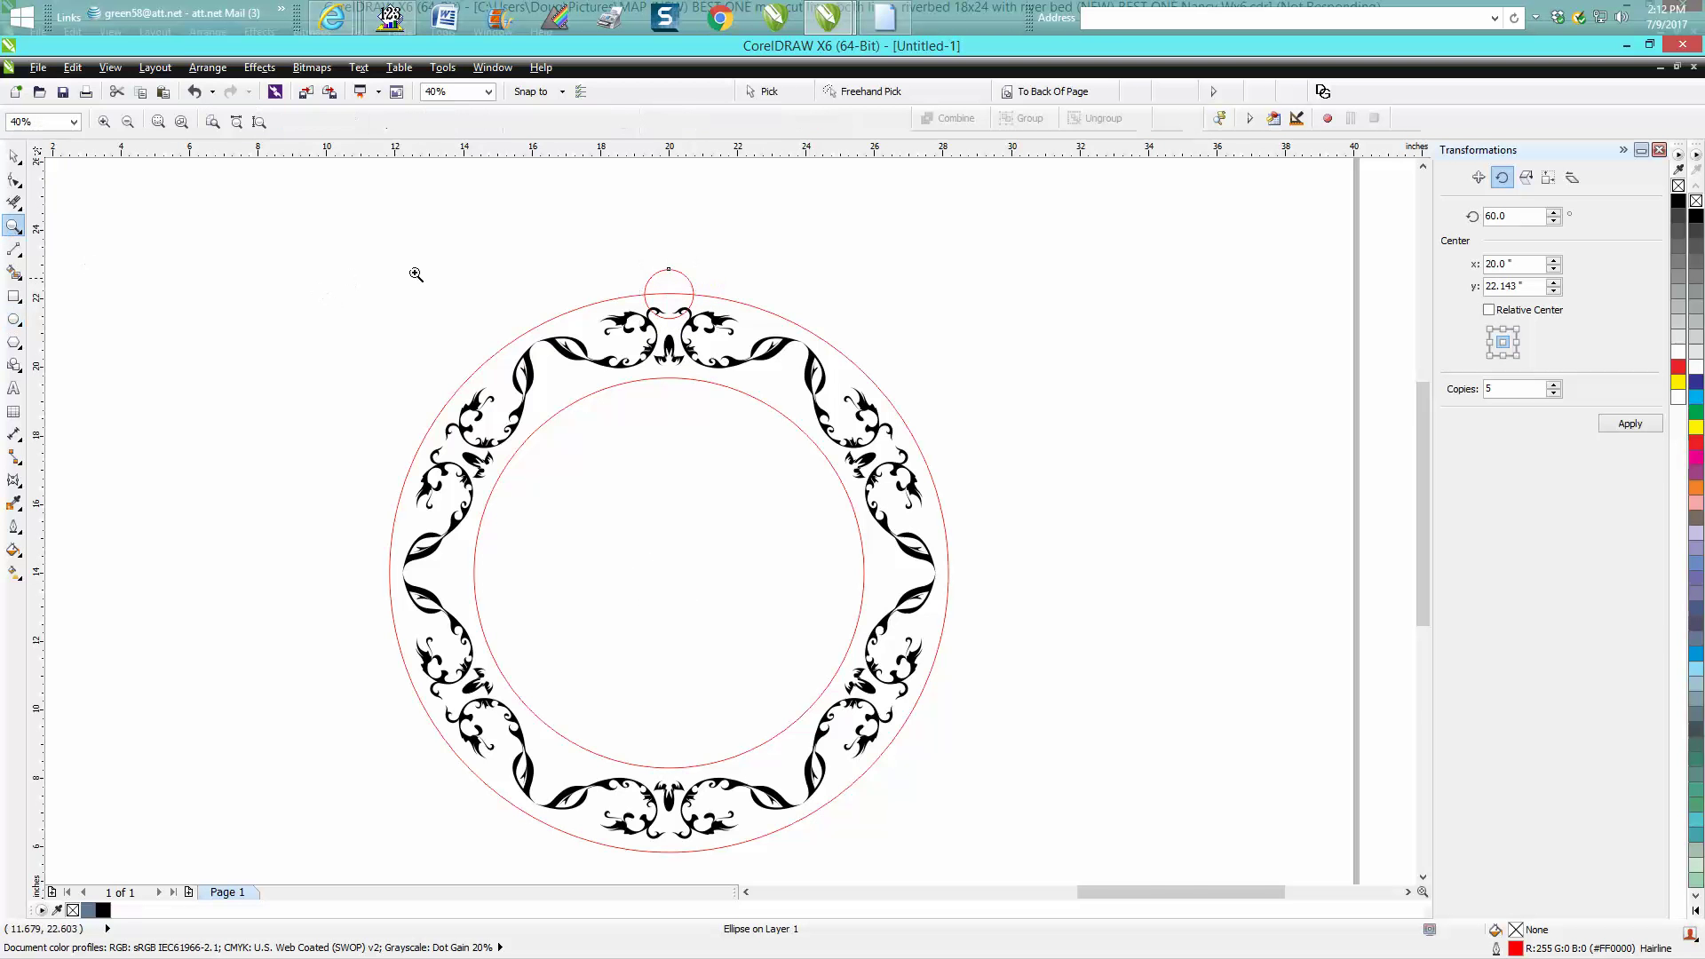
left_click_drag(652, 394, 915, 469)
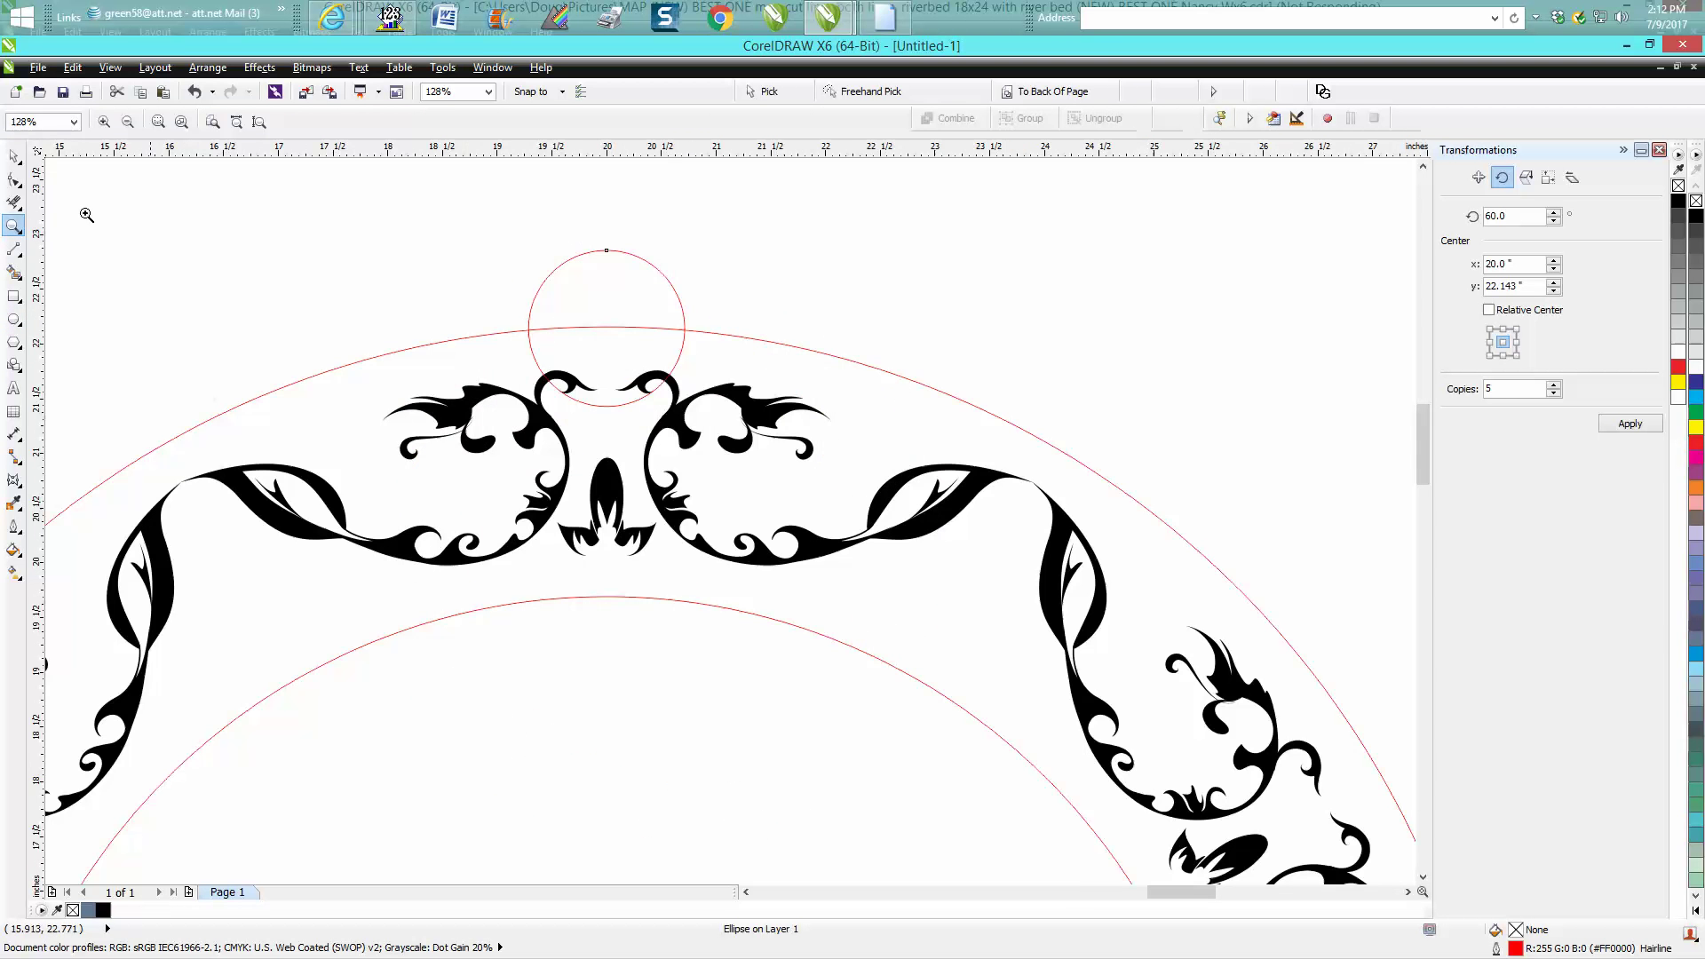
left_click(14, 156)
left_click(129, 225)
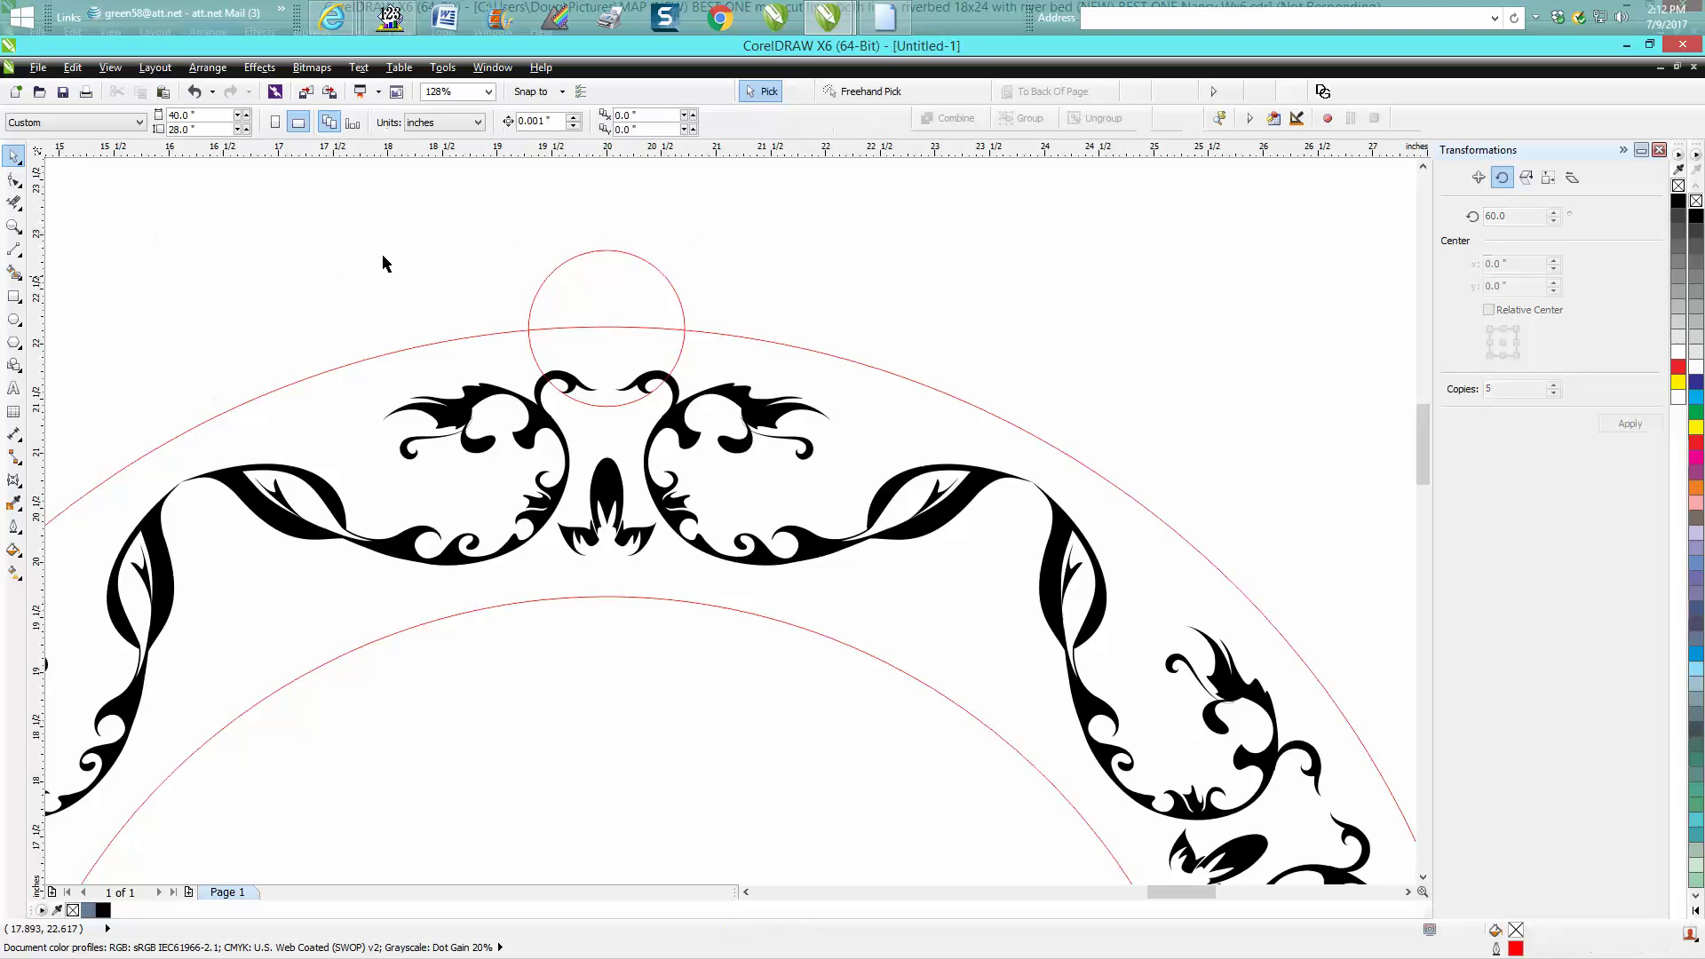
left_click(535, 121)
type("2")
left_click(761, 430)
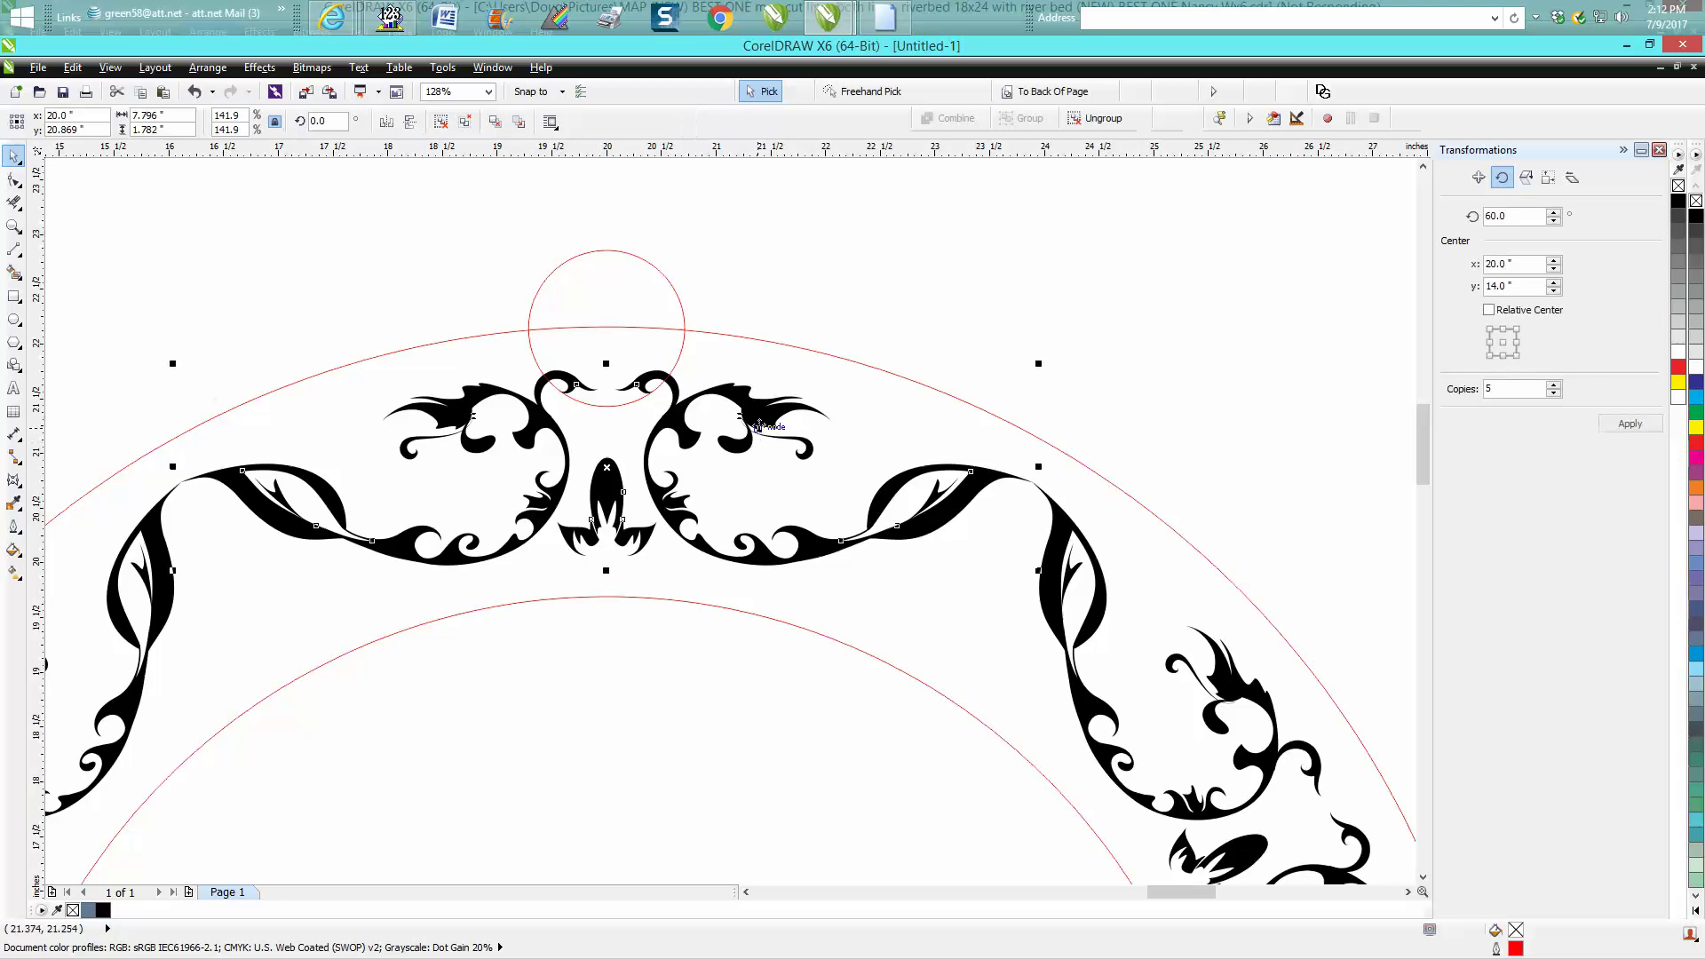
key("Down")
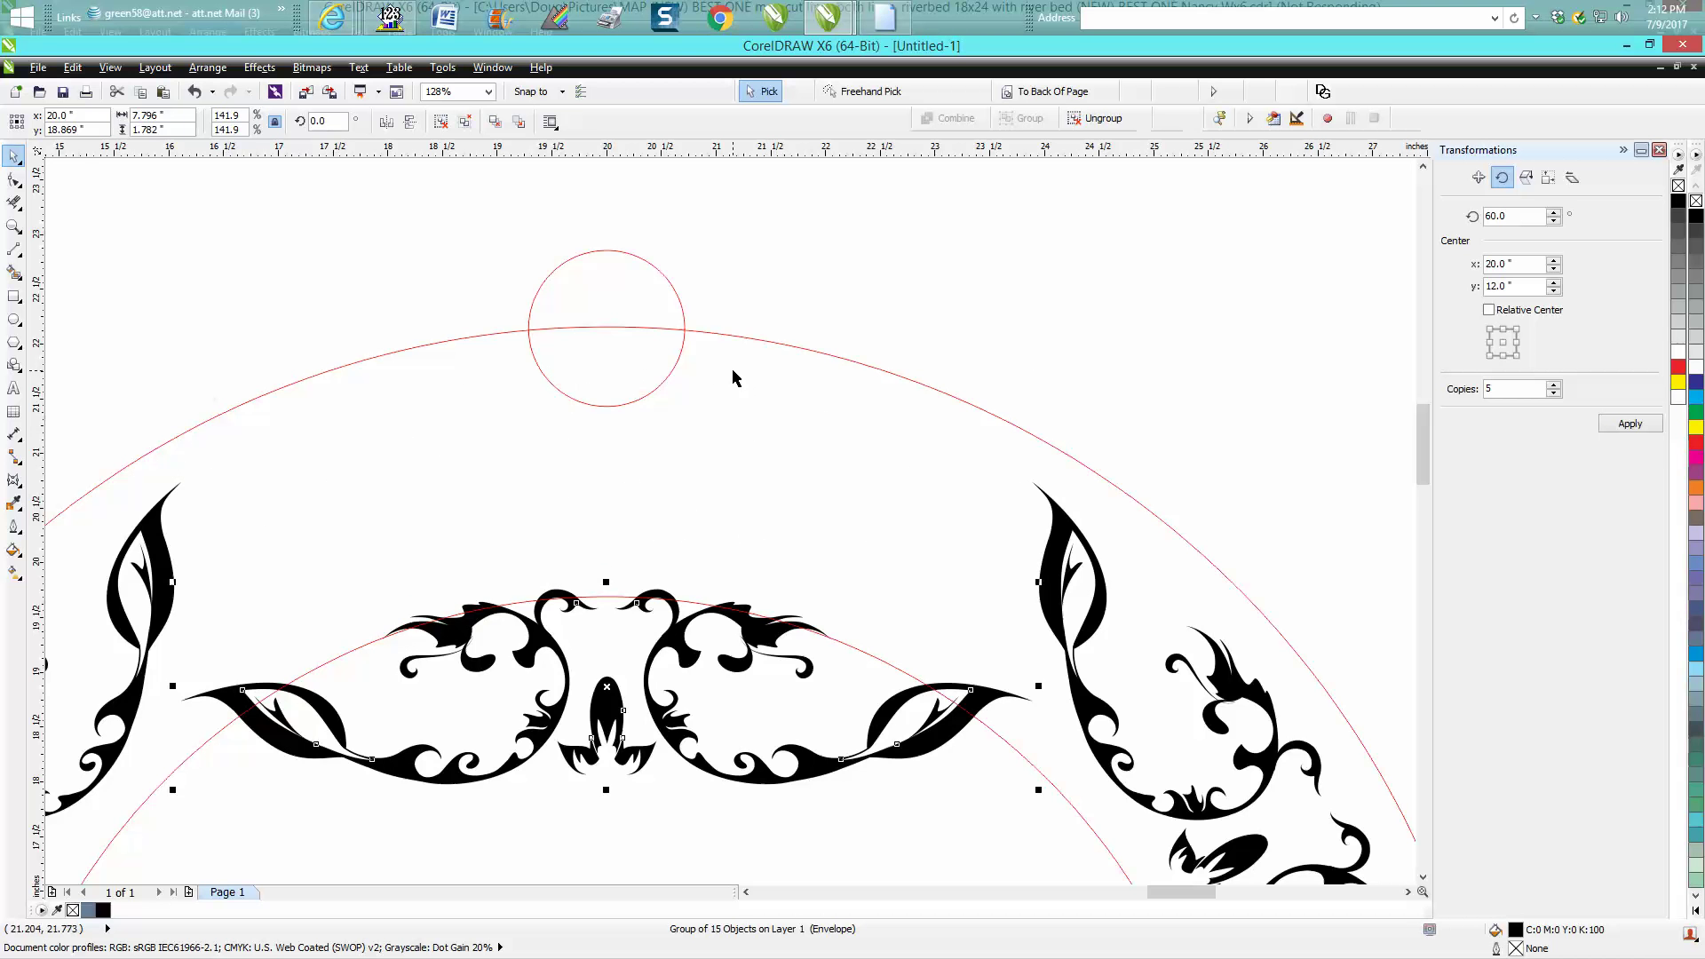
- Trim the overlapping segments of the small and outer circles with Virtual Segment Delete to form a tab, and nudge the ornament back up 2 in
left_click(18, 206)
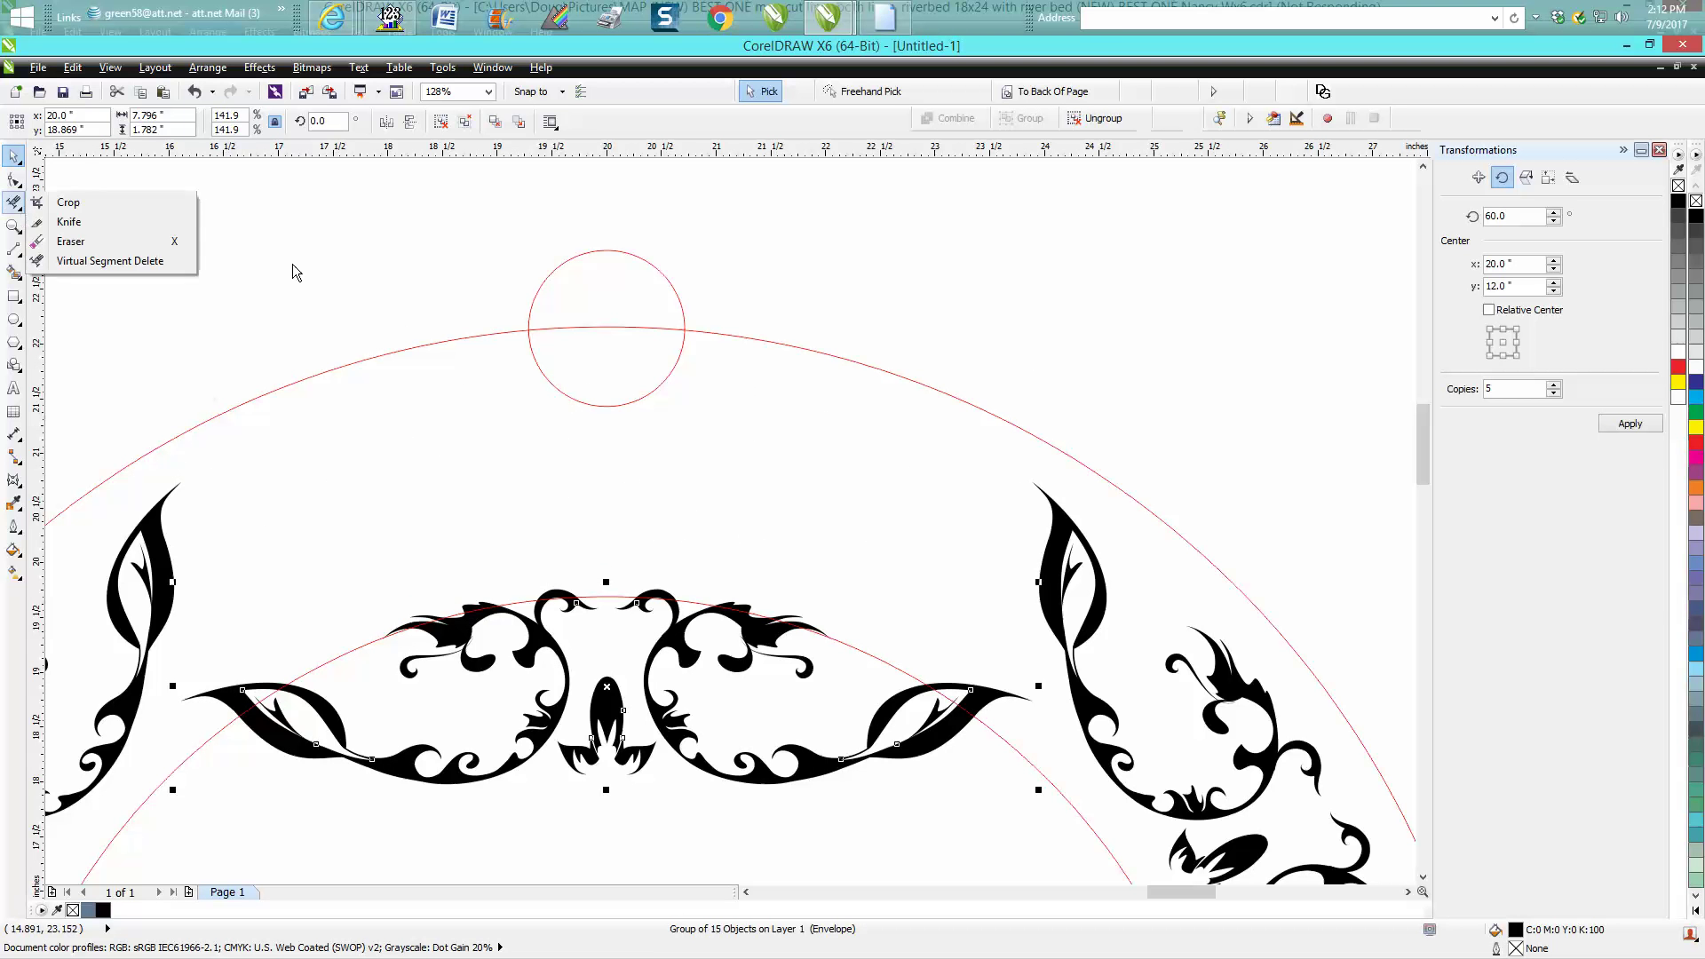
left_click(122, 261)
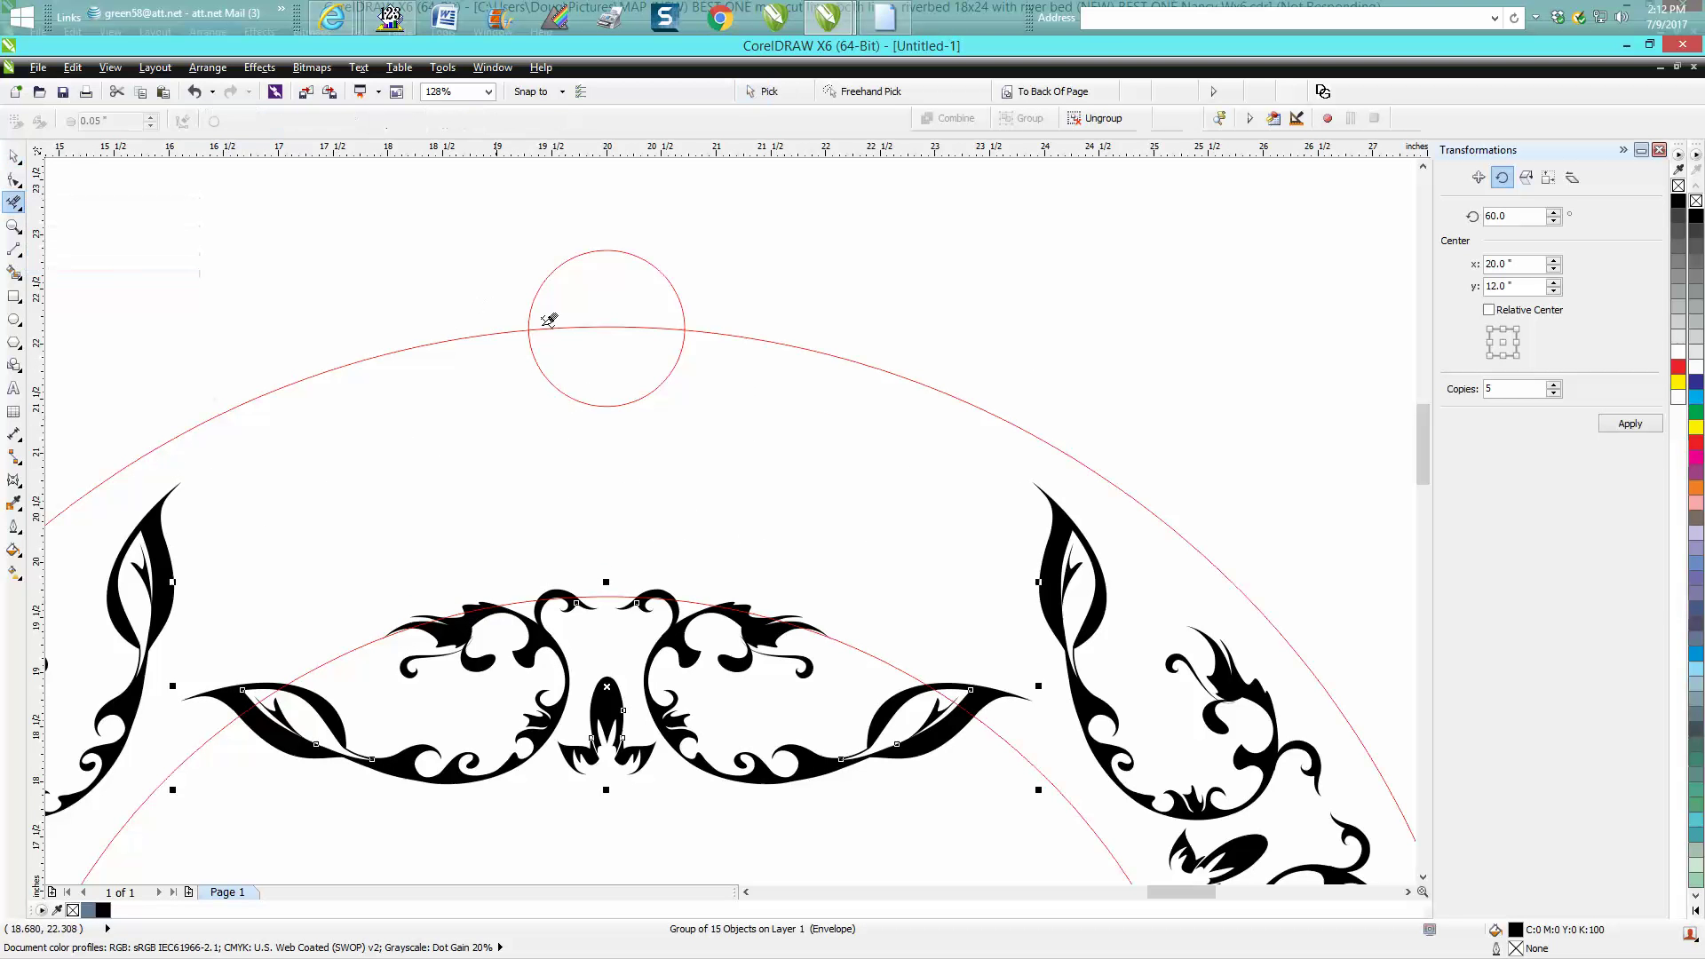
left_click(534, 342)
left_click(662, 328)
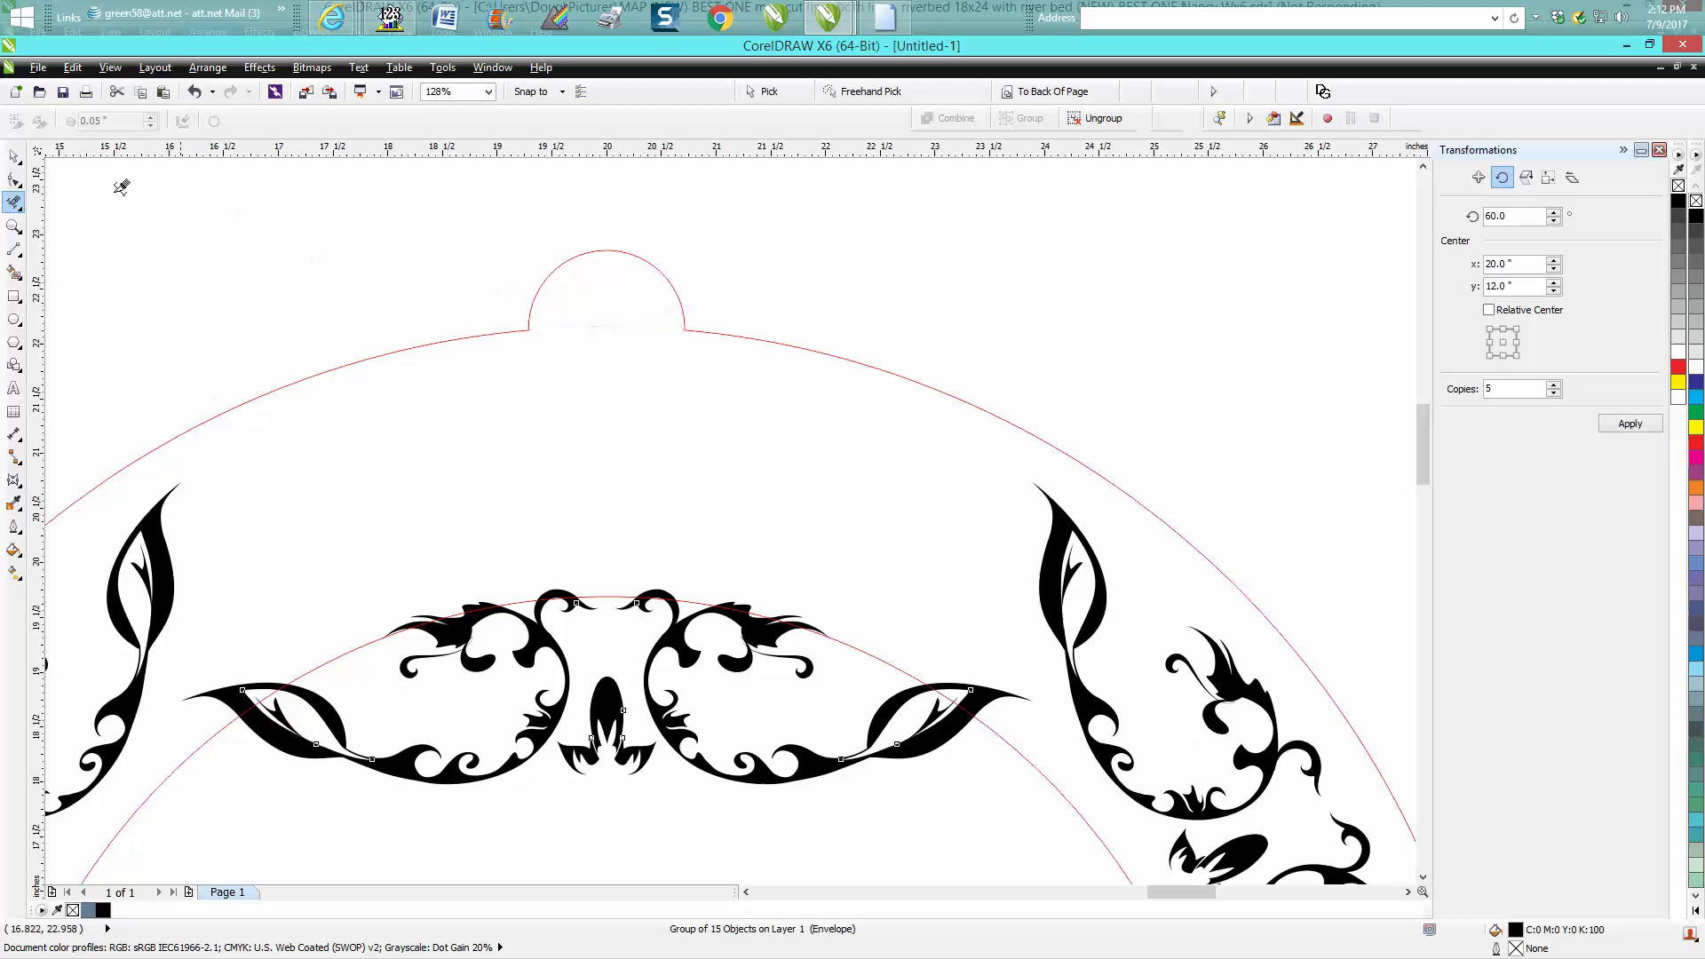
left_click(14, 158)
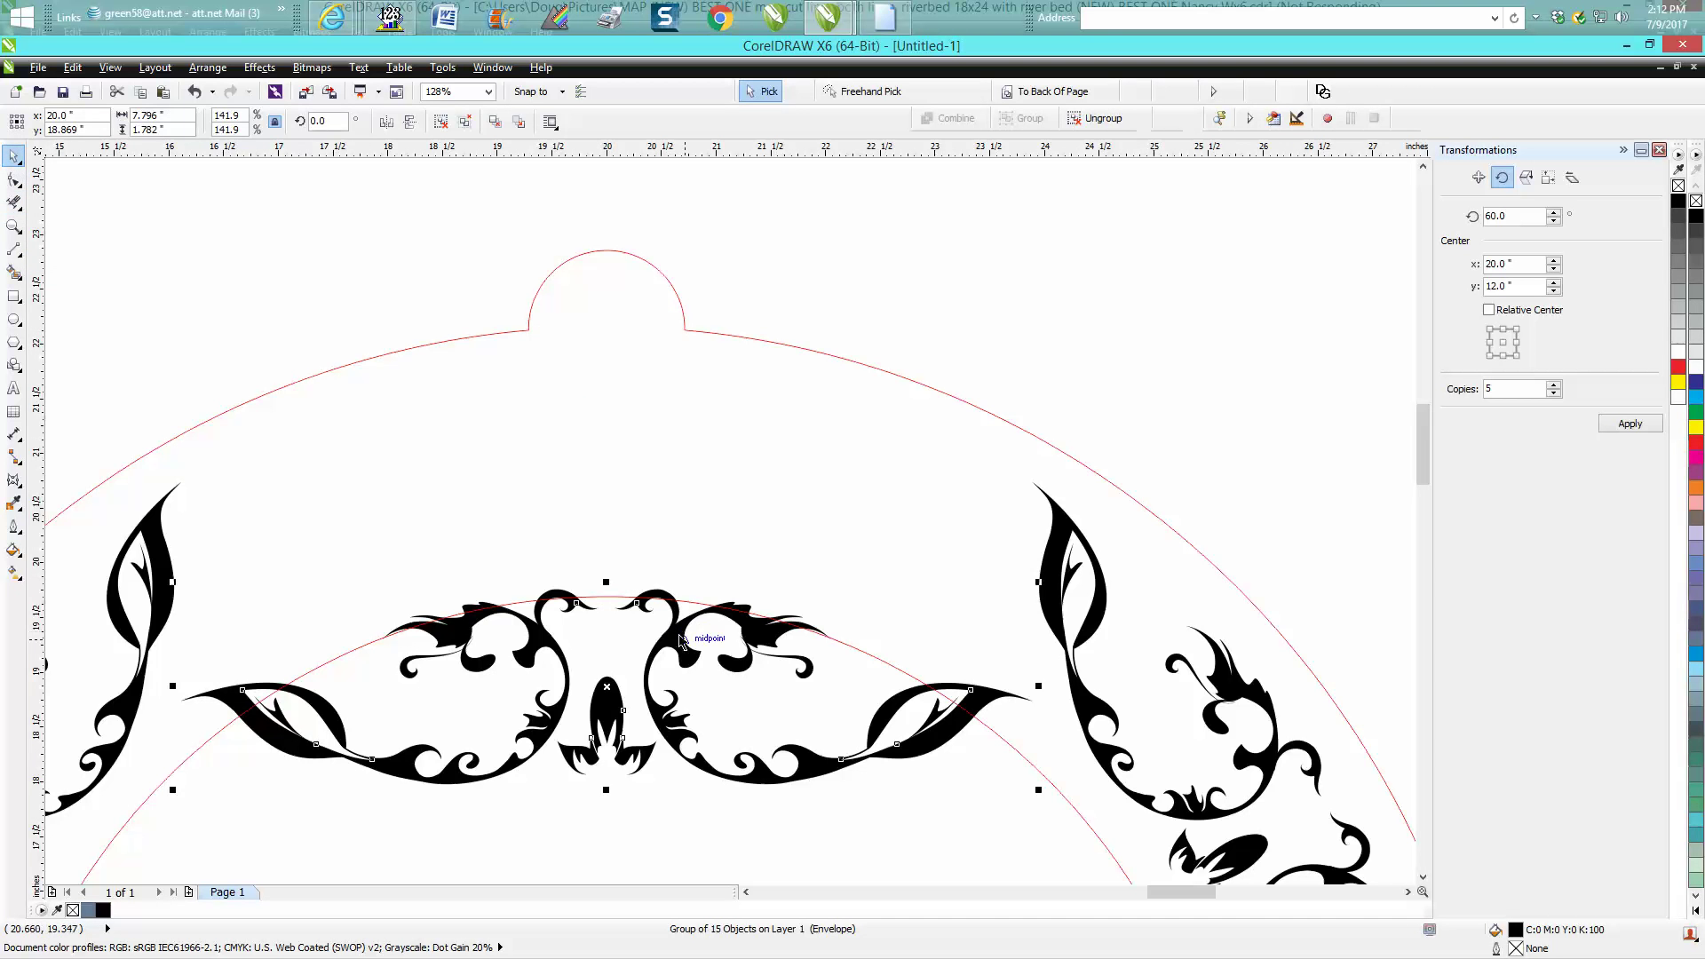
key("Up")
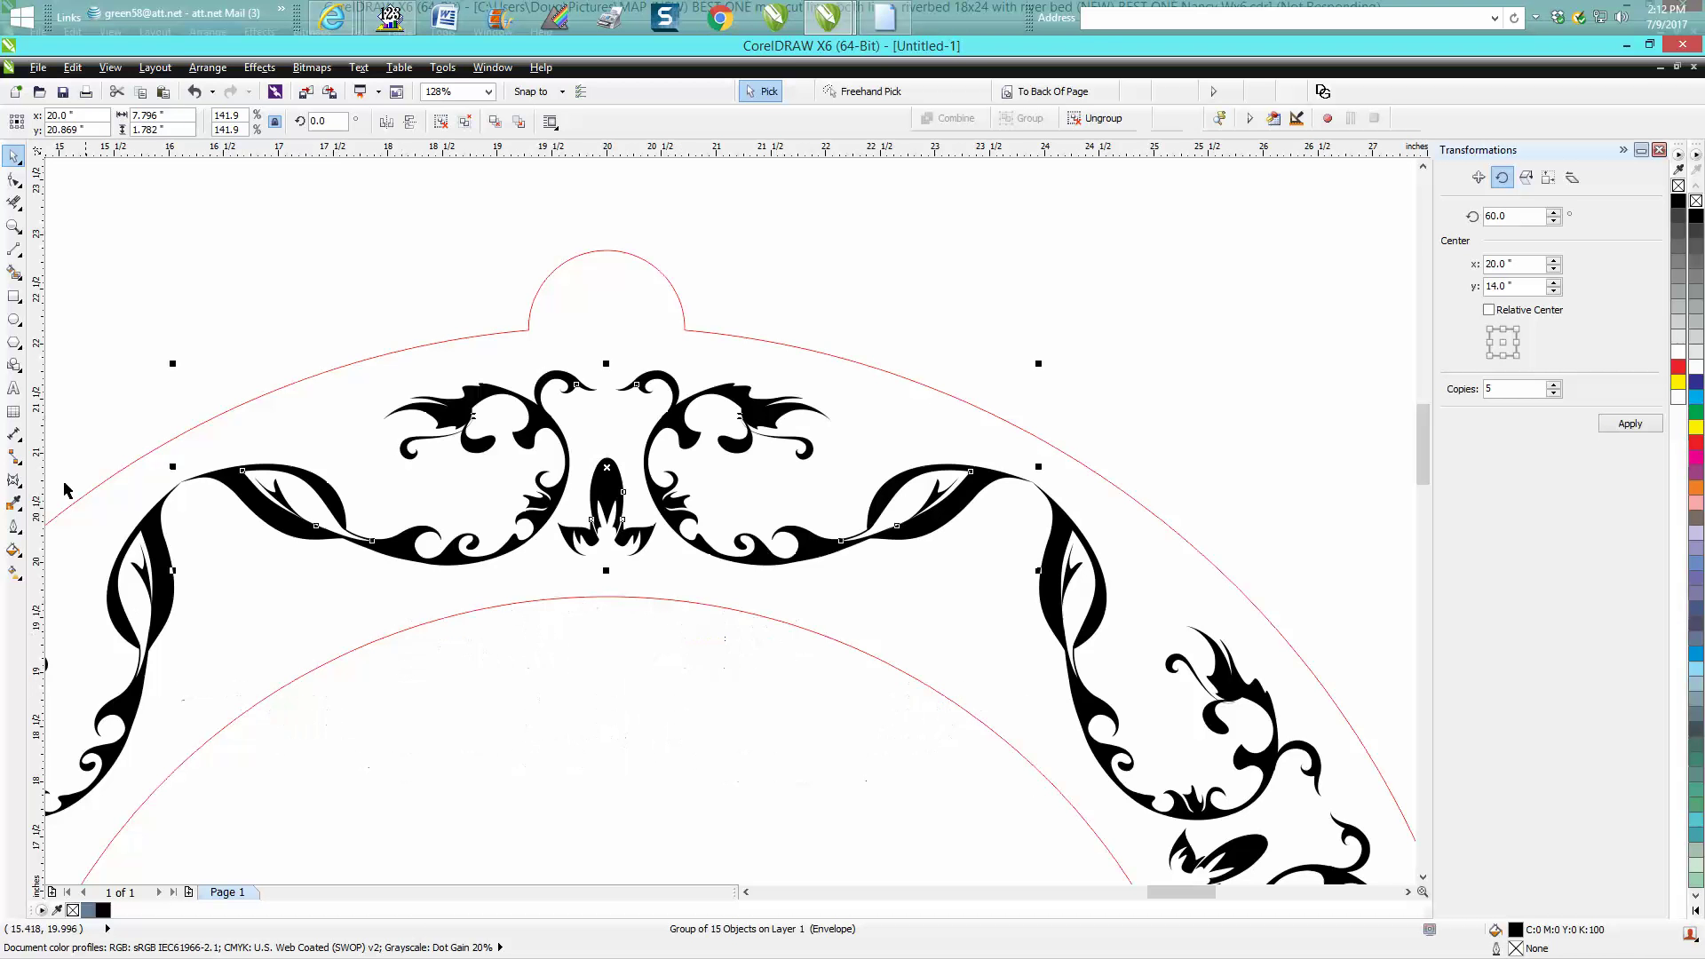
- Draw a hanging hole about 0.3 in across and place it centred inside the tab
left_click(15, 321)
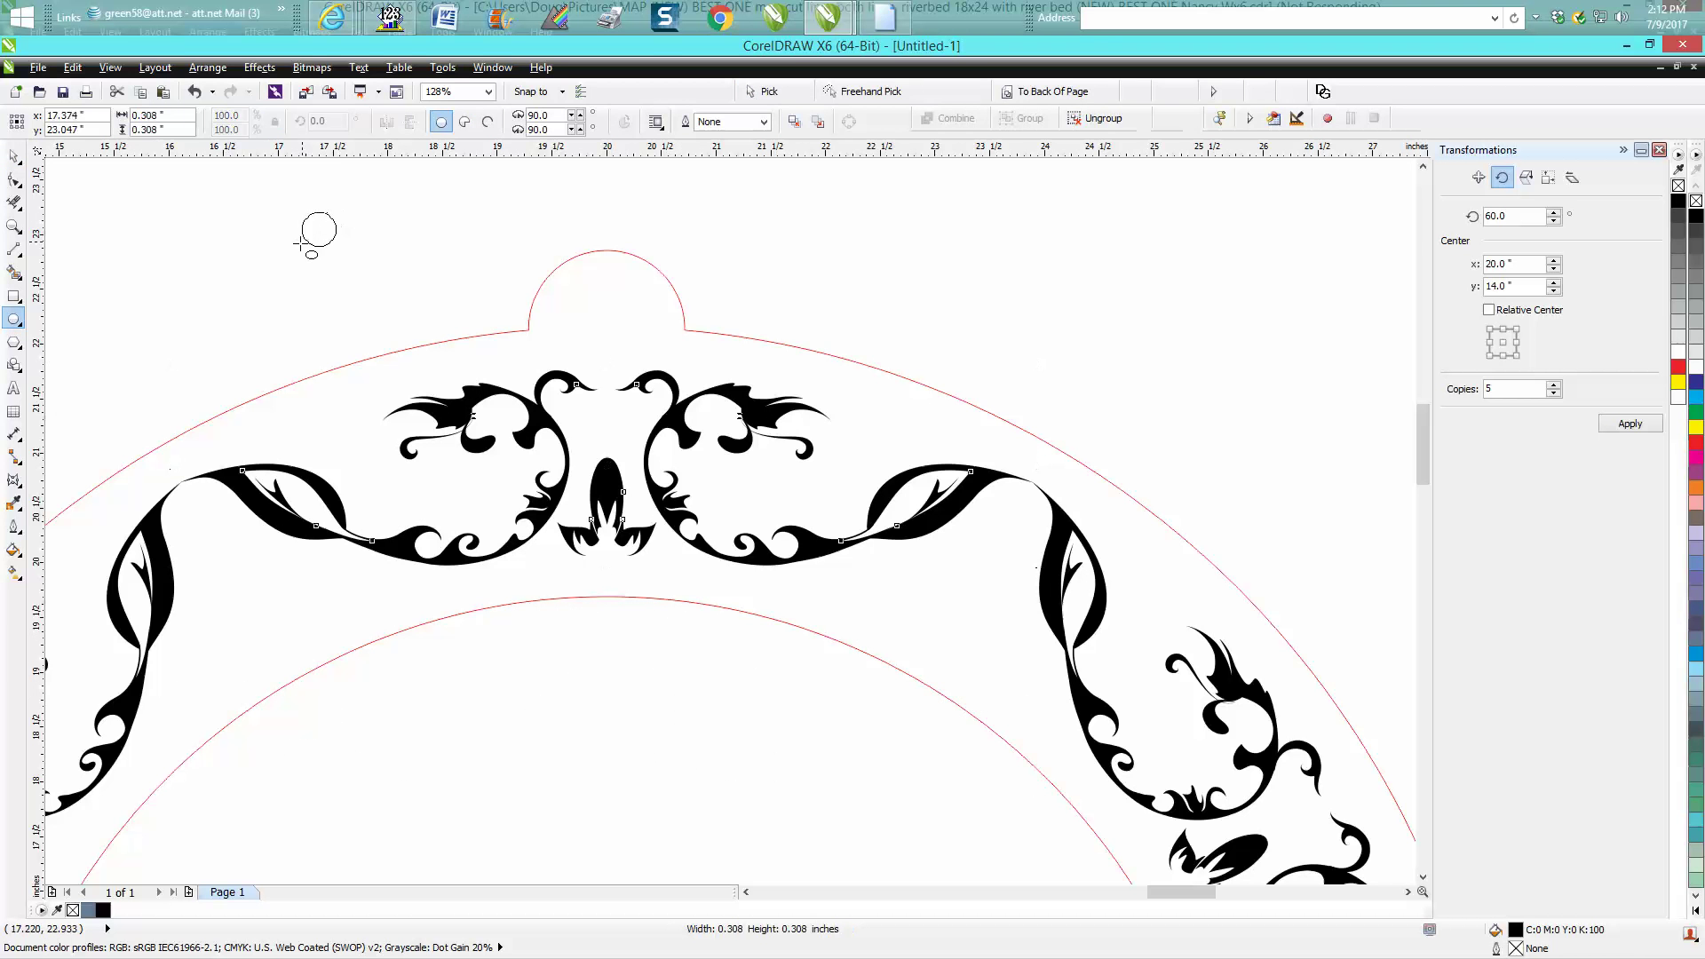
mouse_move(317, 228)
left_mouse_down()
mouse_move(337, 249)
mouse_move(608, 295)
left_mouse_up()
key("Escape")
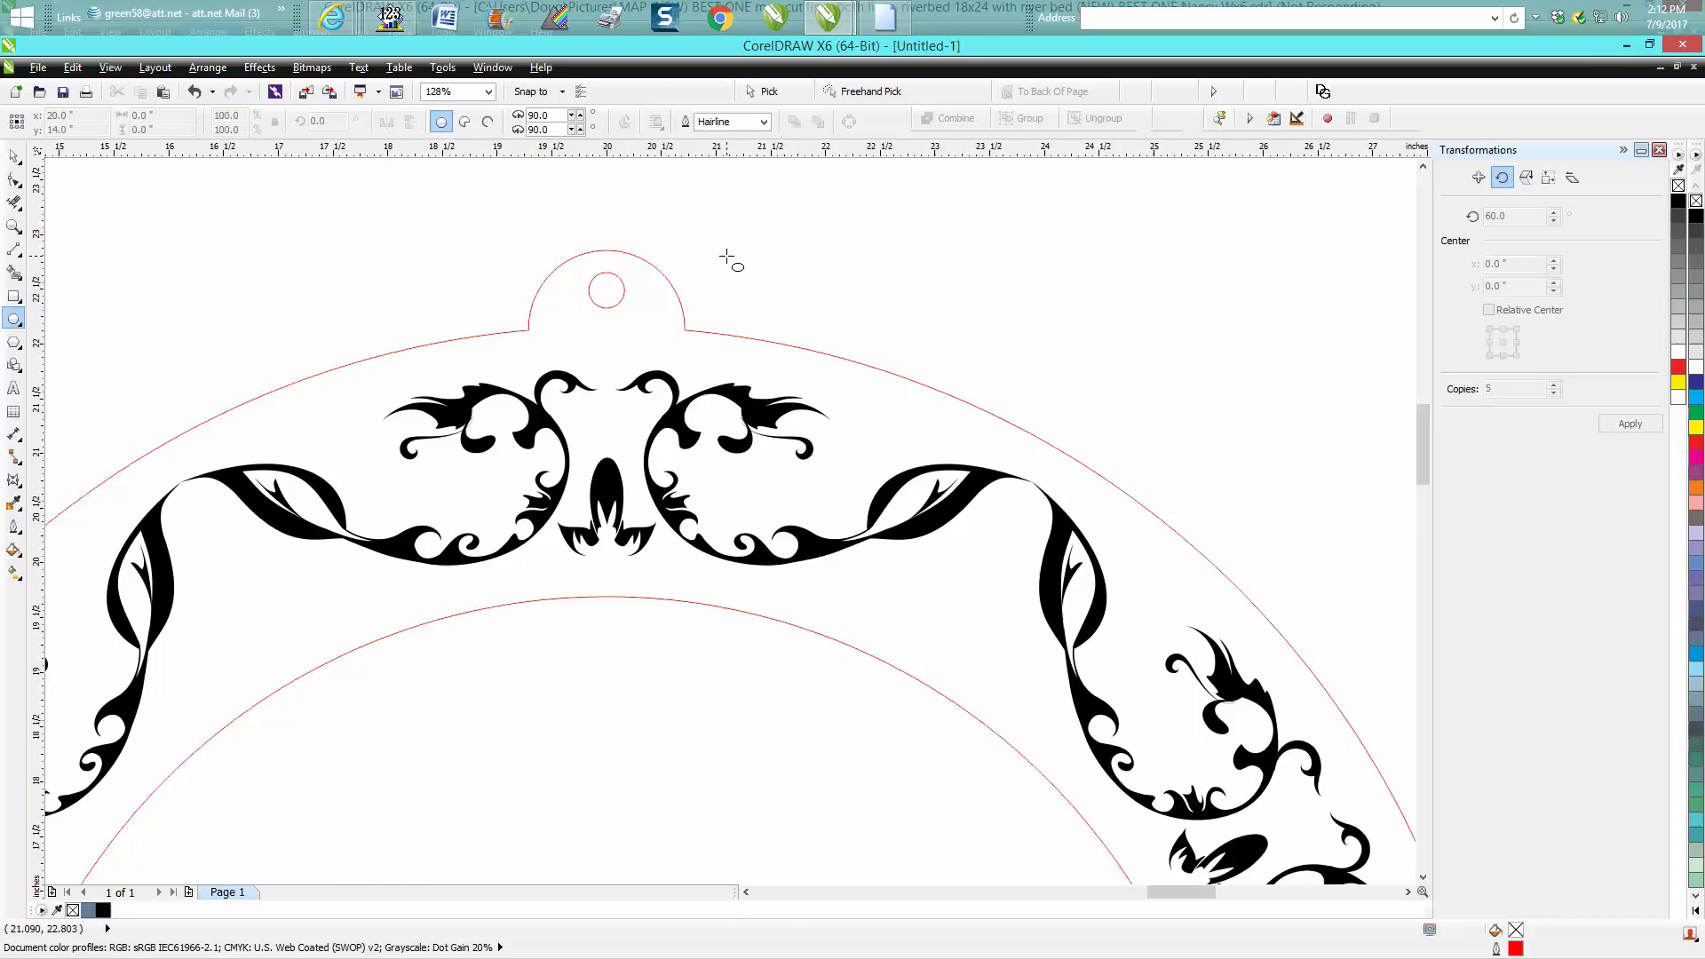
scroll(727, 257, "down", 2)
scroll(736, 262, "down", 1)
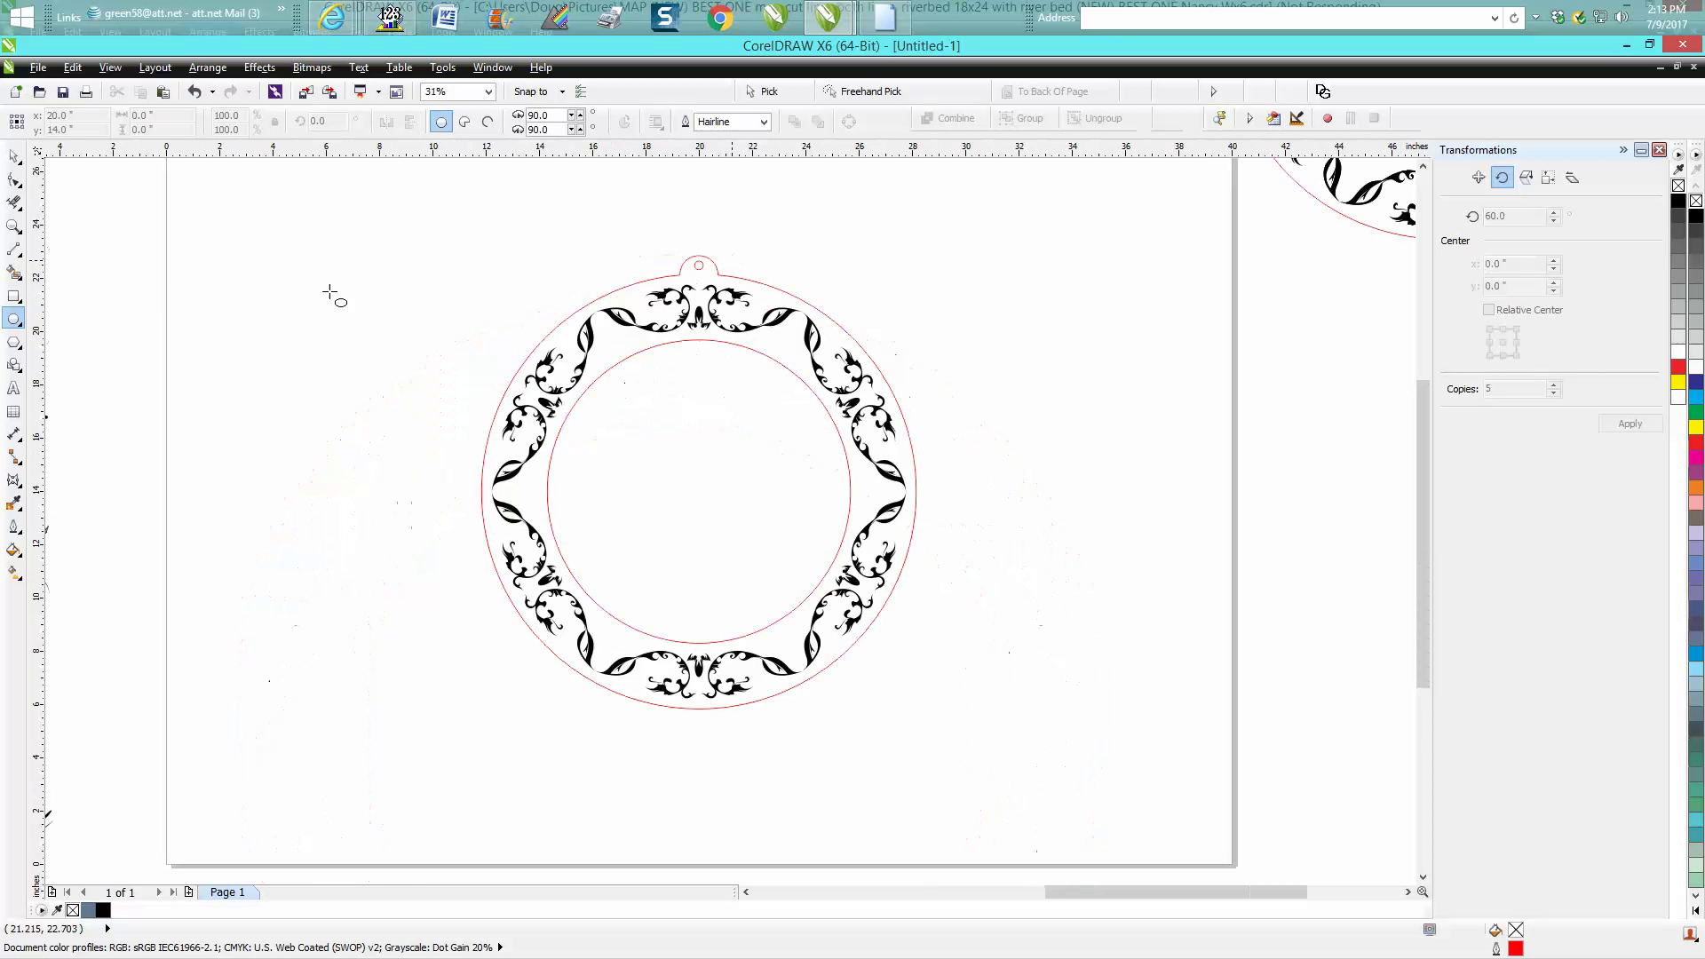
- Delete the inner circle inside the ornament ring
left_click(15, 226)
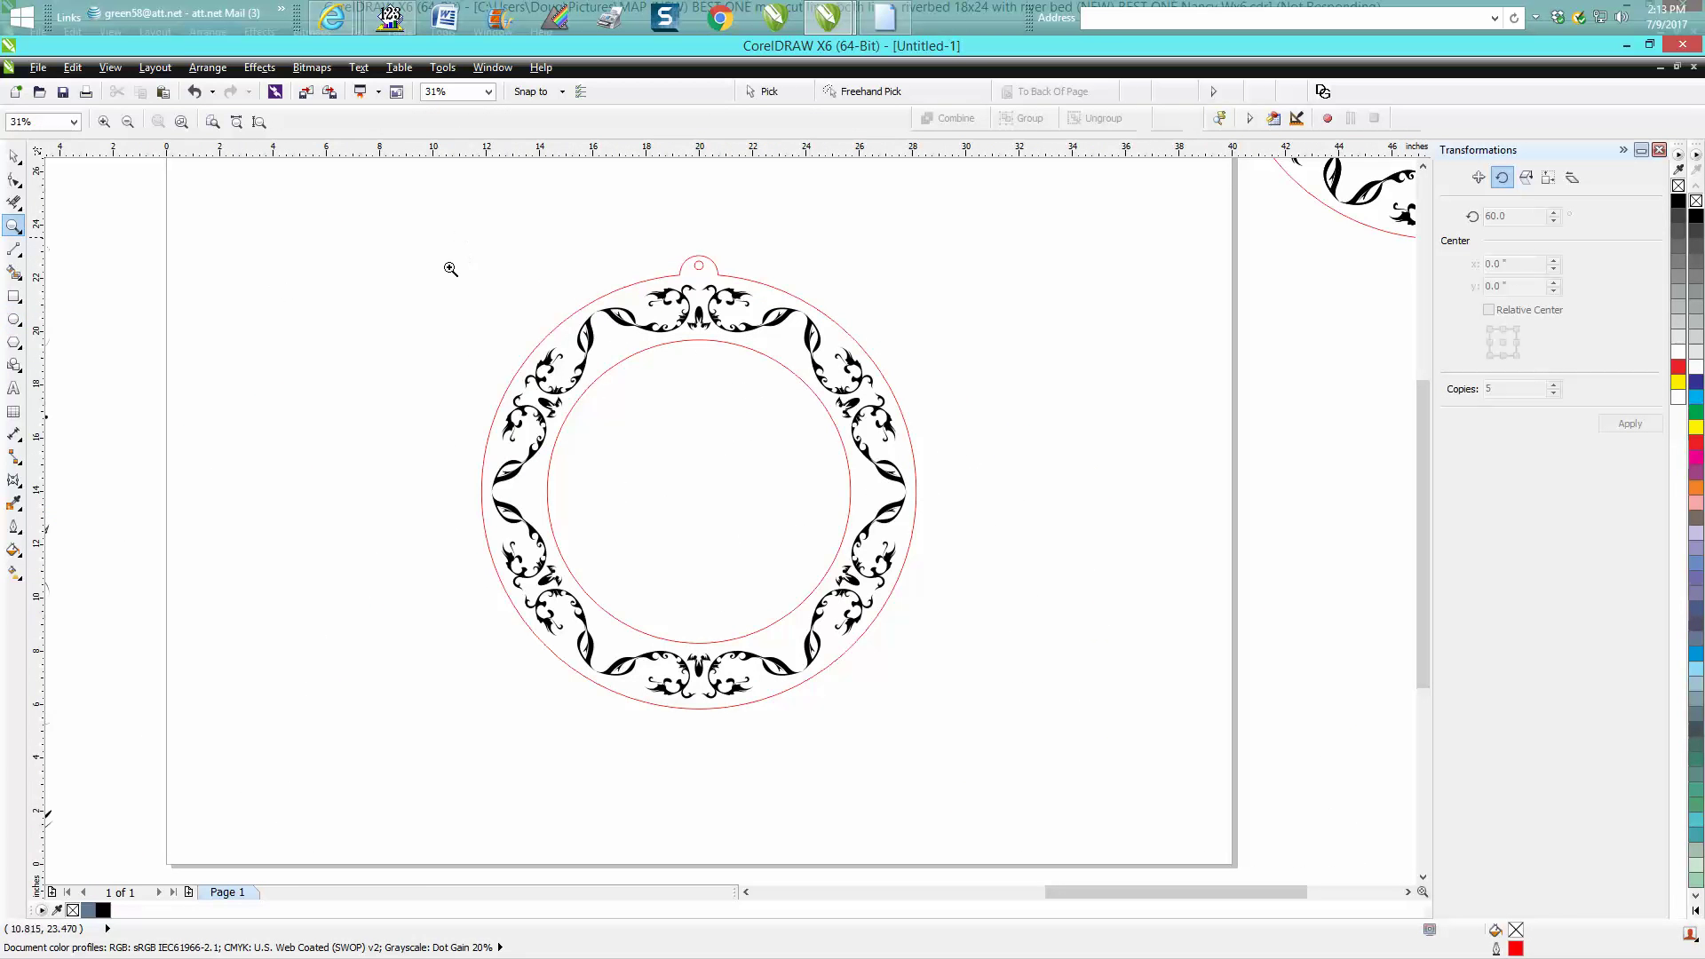
left_click_drag(450, 242, 1039, 731)
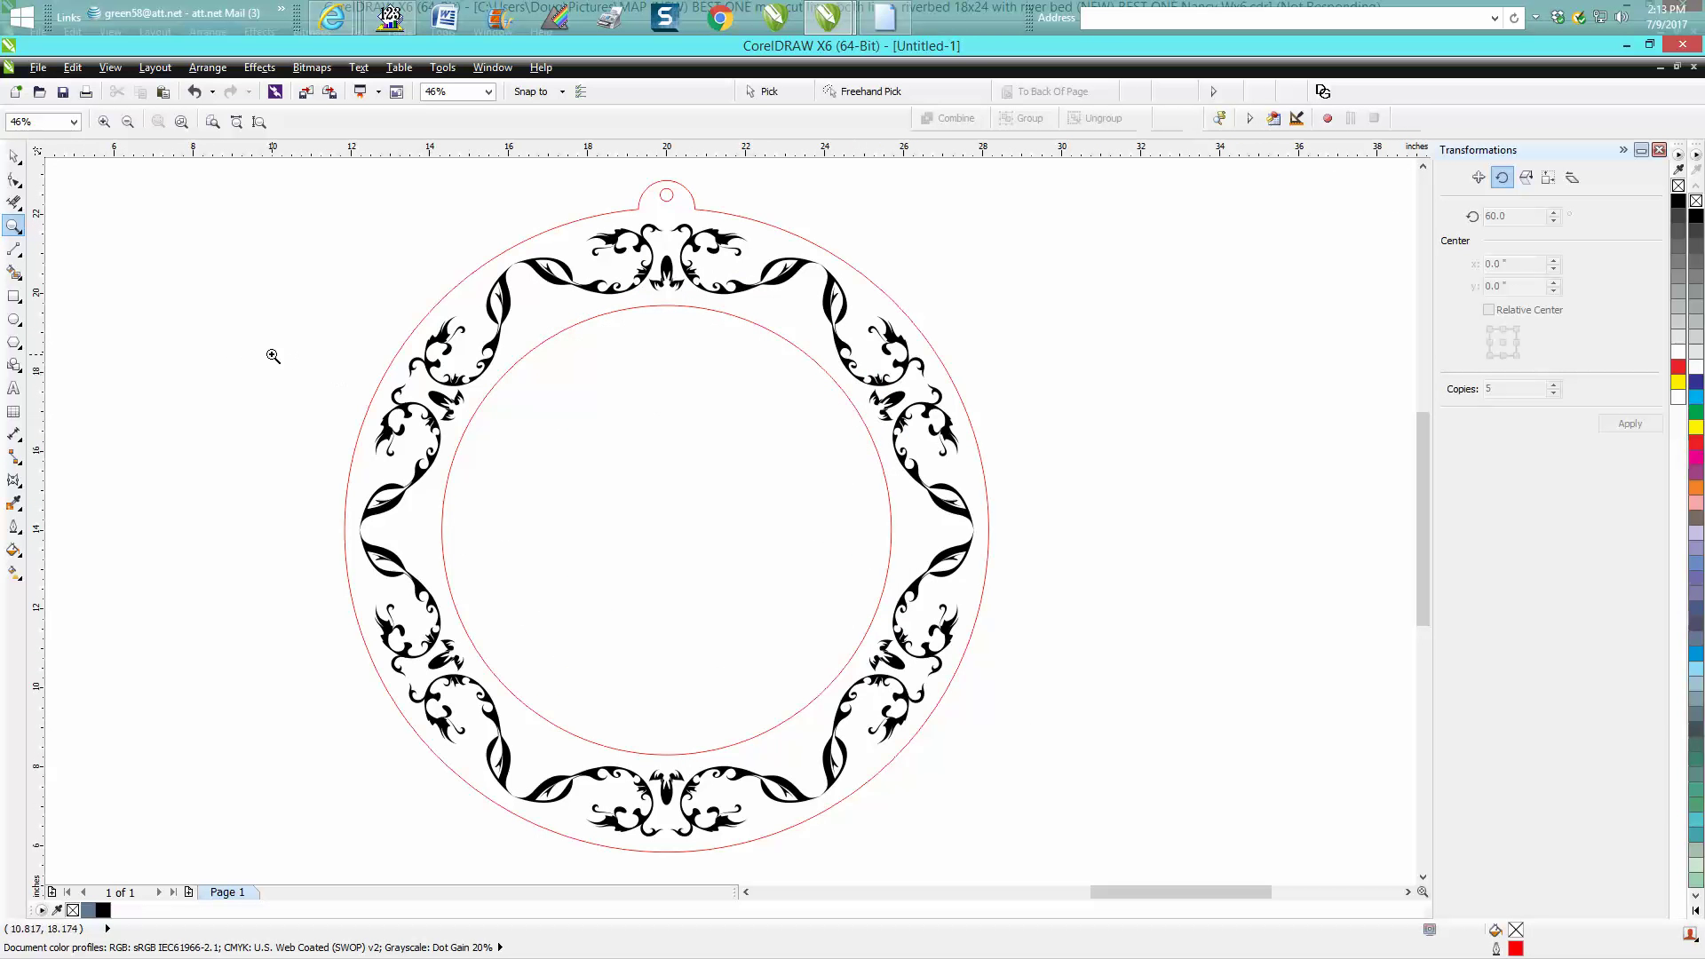
left_click(13, 157)
left_click(47, 208)
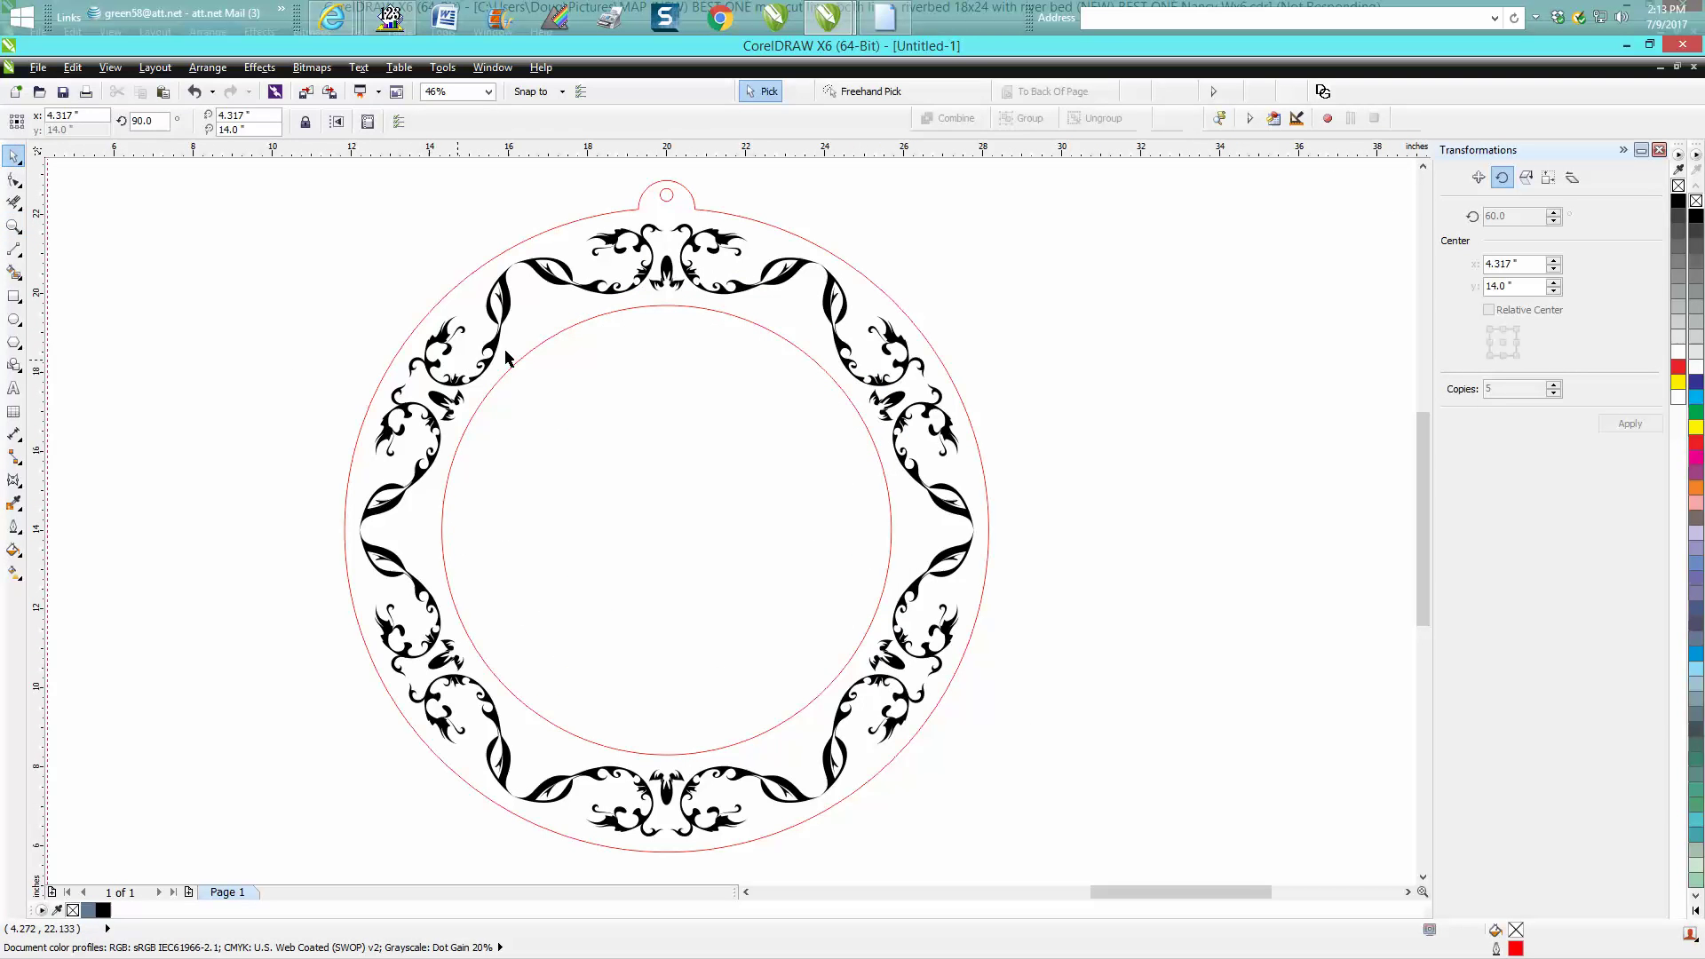
left_click(543, 344)
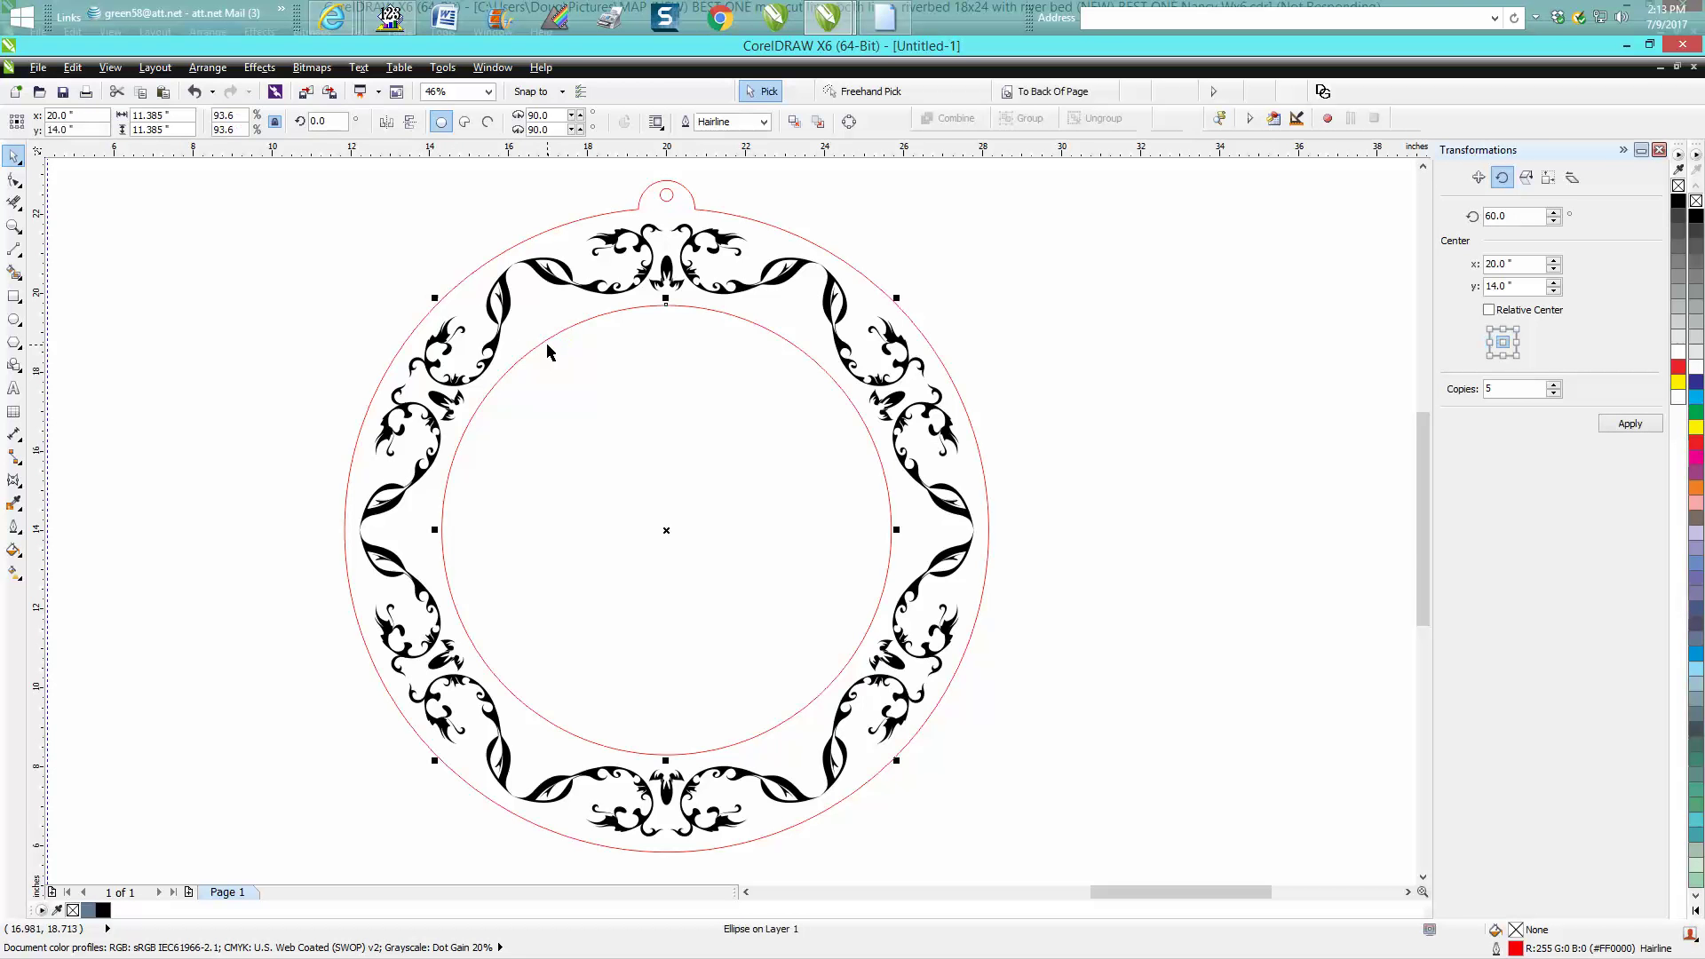
key("Delete")
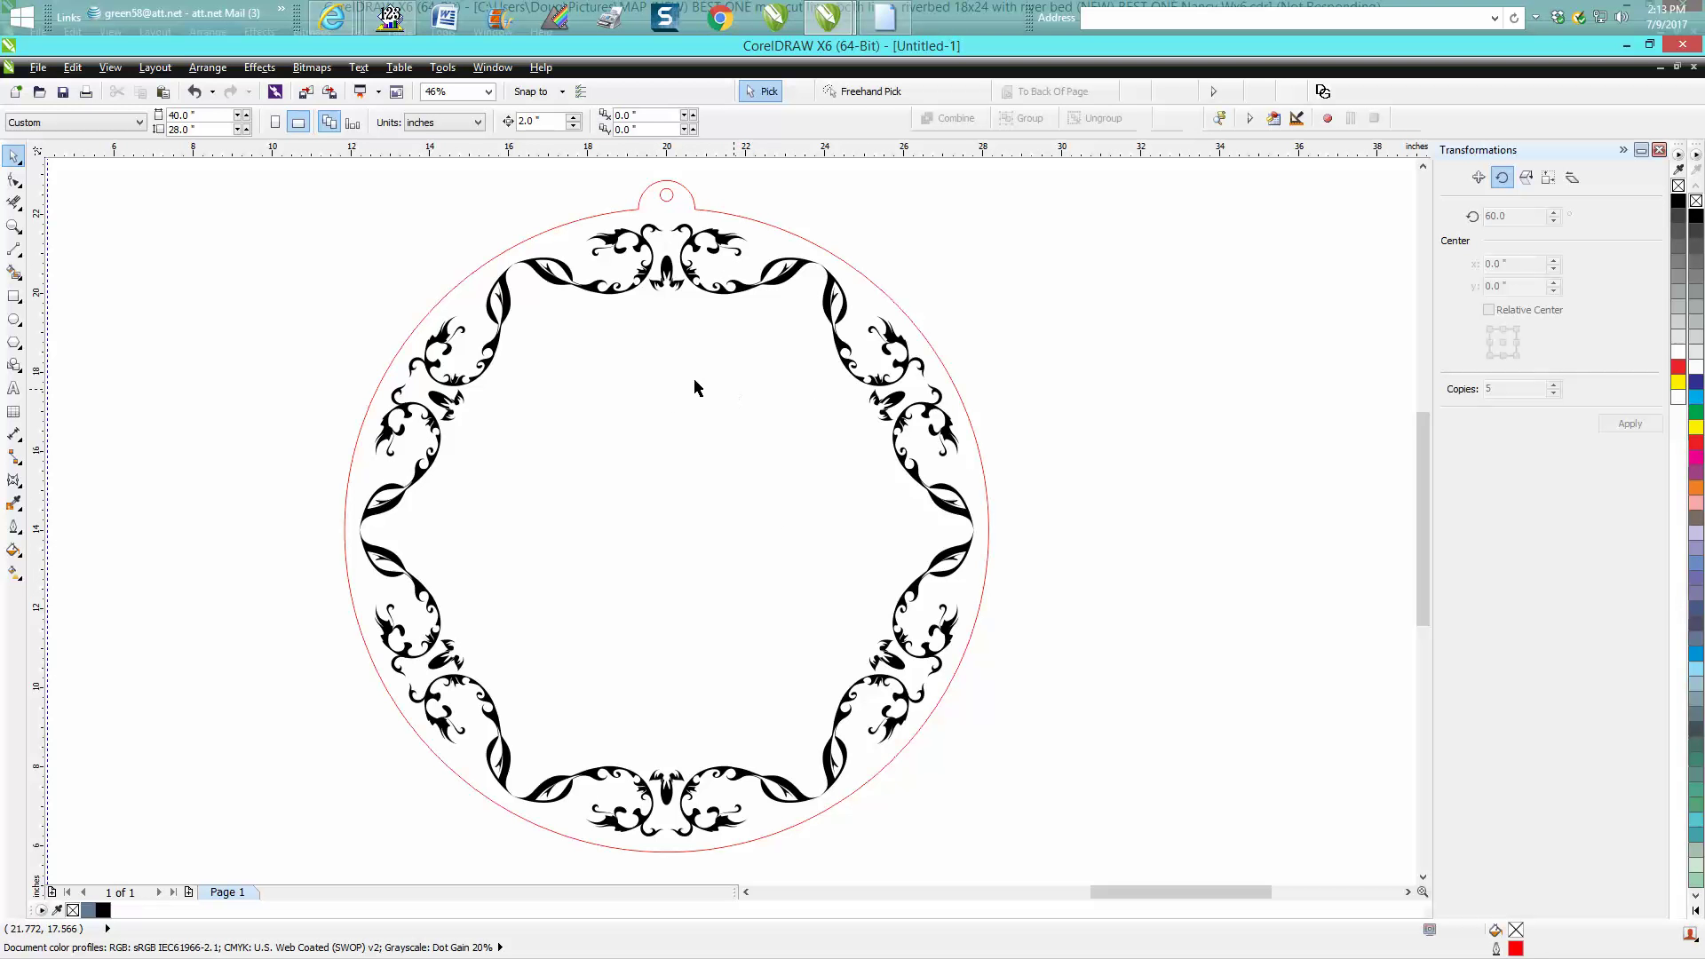
- Examine the collection of ornament designs beside the page and compare the two finished rings
scroll(788, 424, "down", 2)
scroll(790, 418, "down", 2)
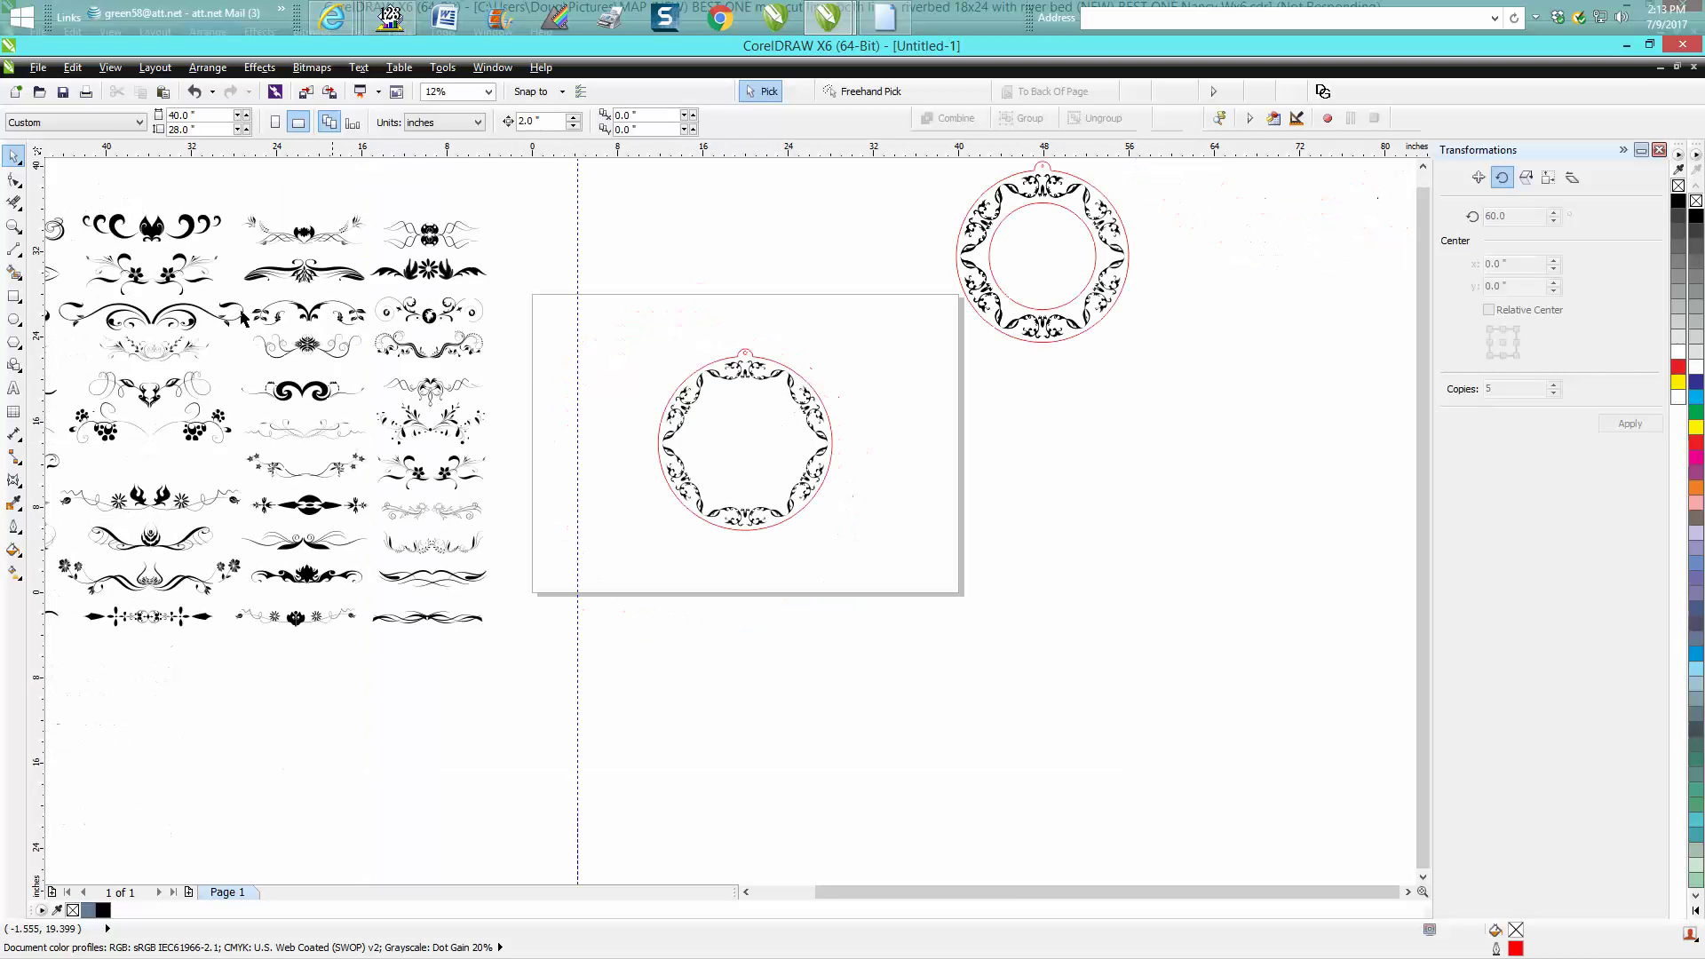
left_click(13, 226)
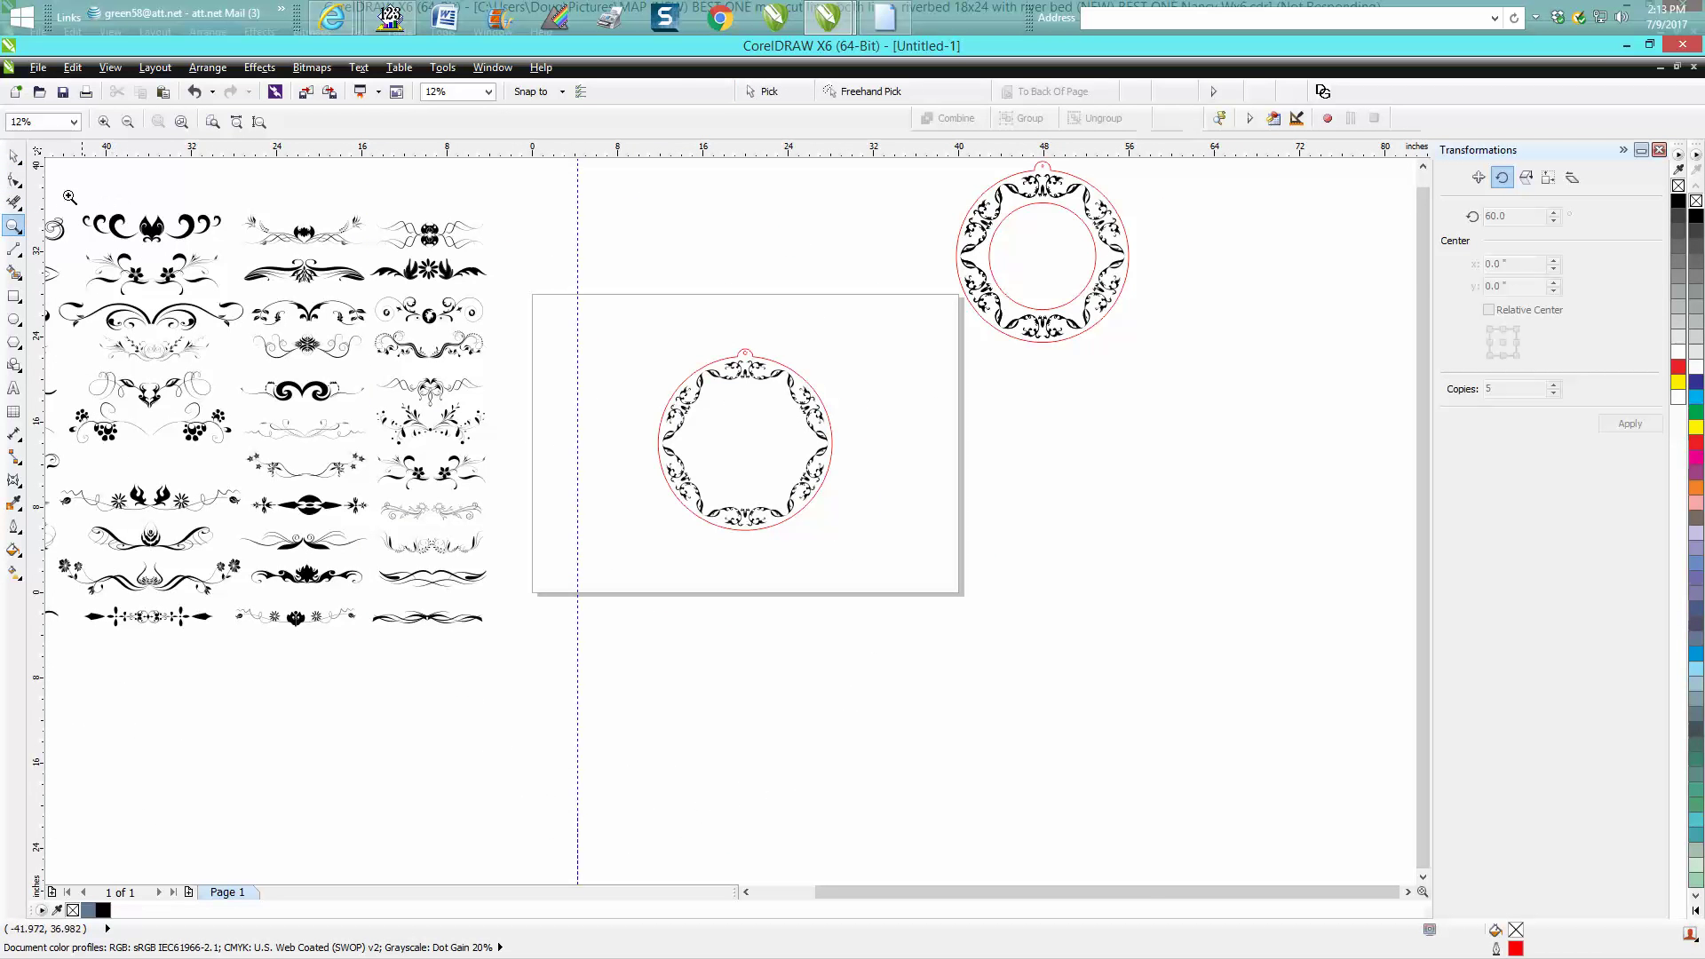
left_click_drag(73, 211, 340, 422)
left_click_drag(423, 475, 556, 640)
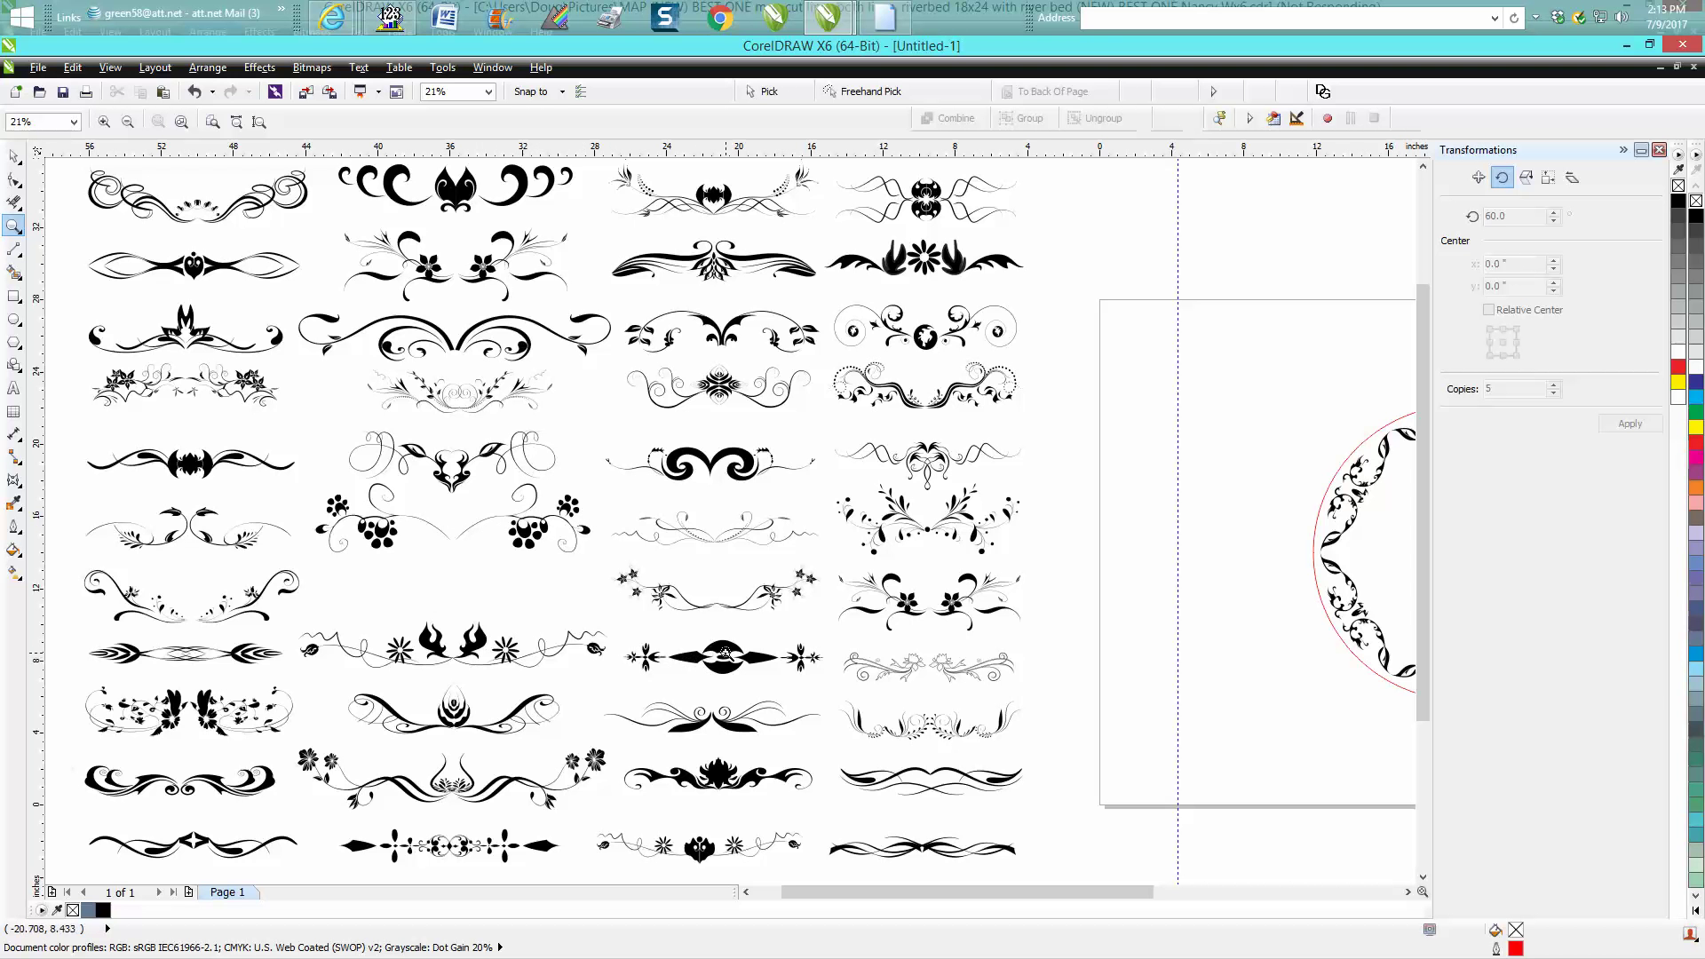
scroll(660, 626, "down", 2)
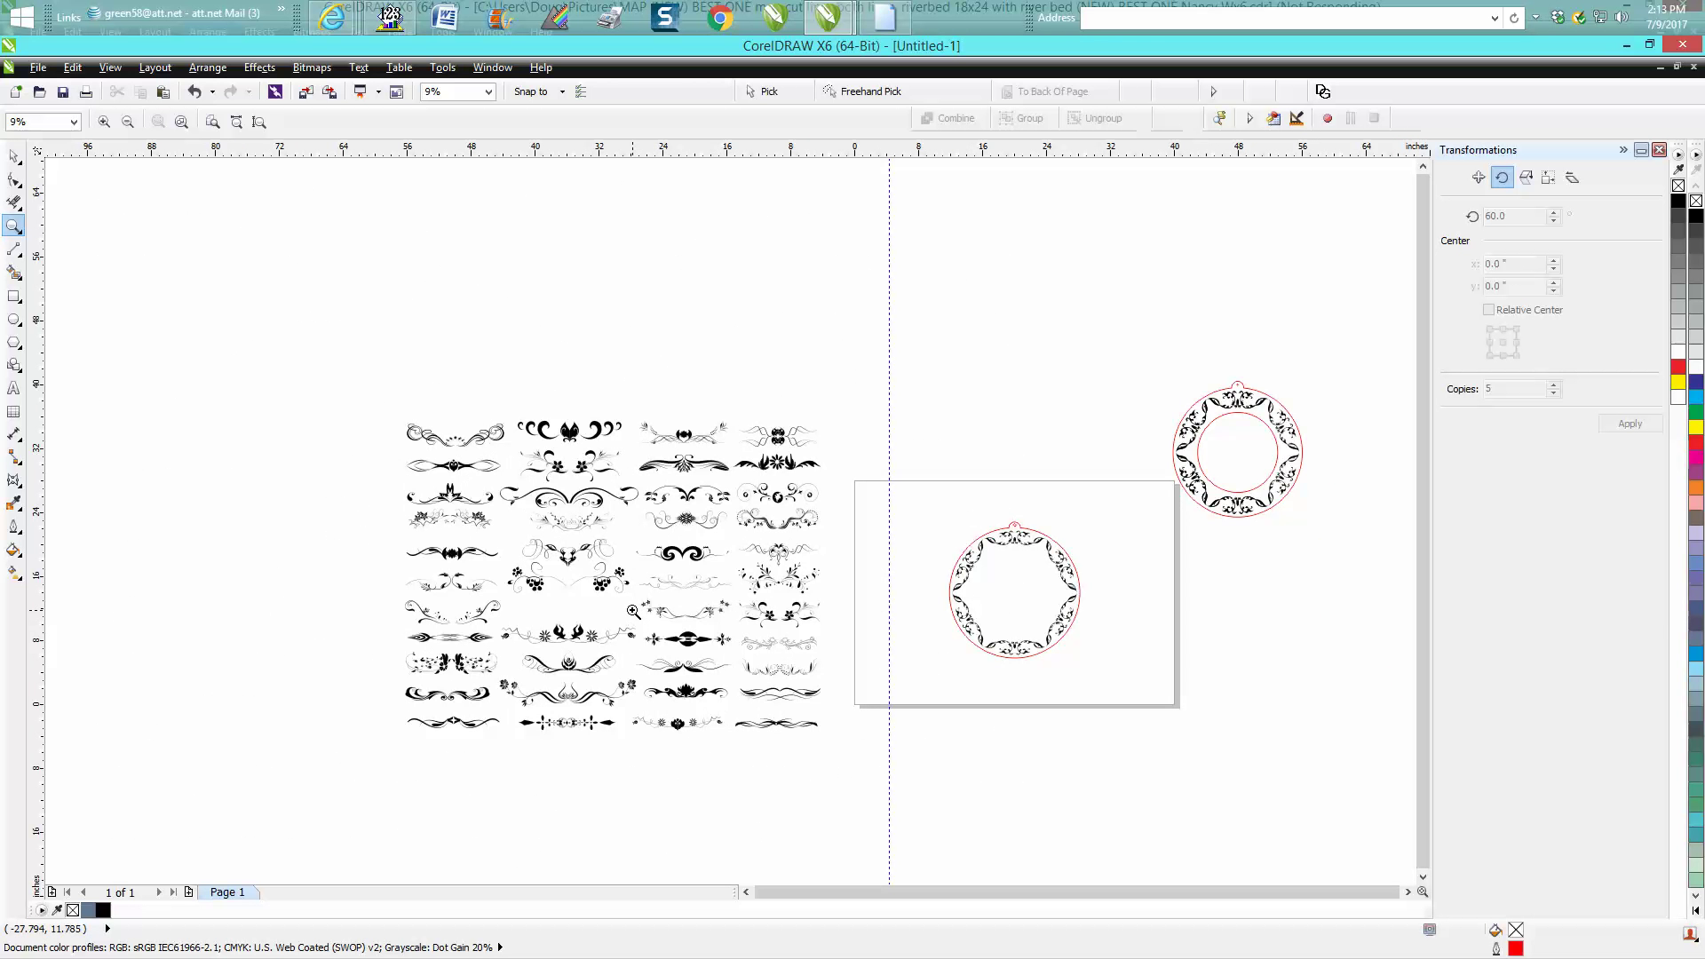